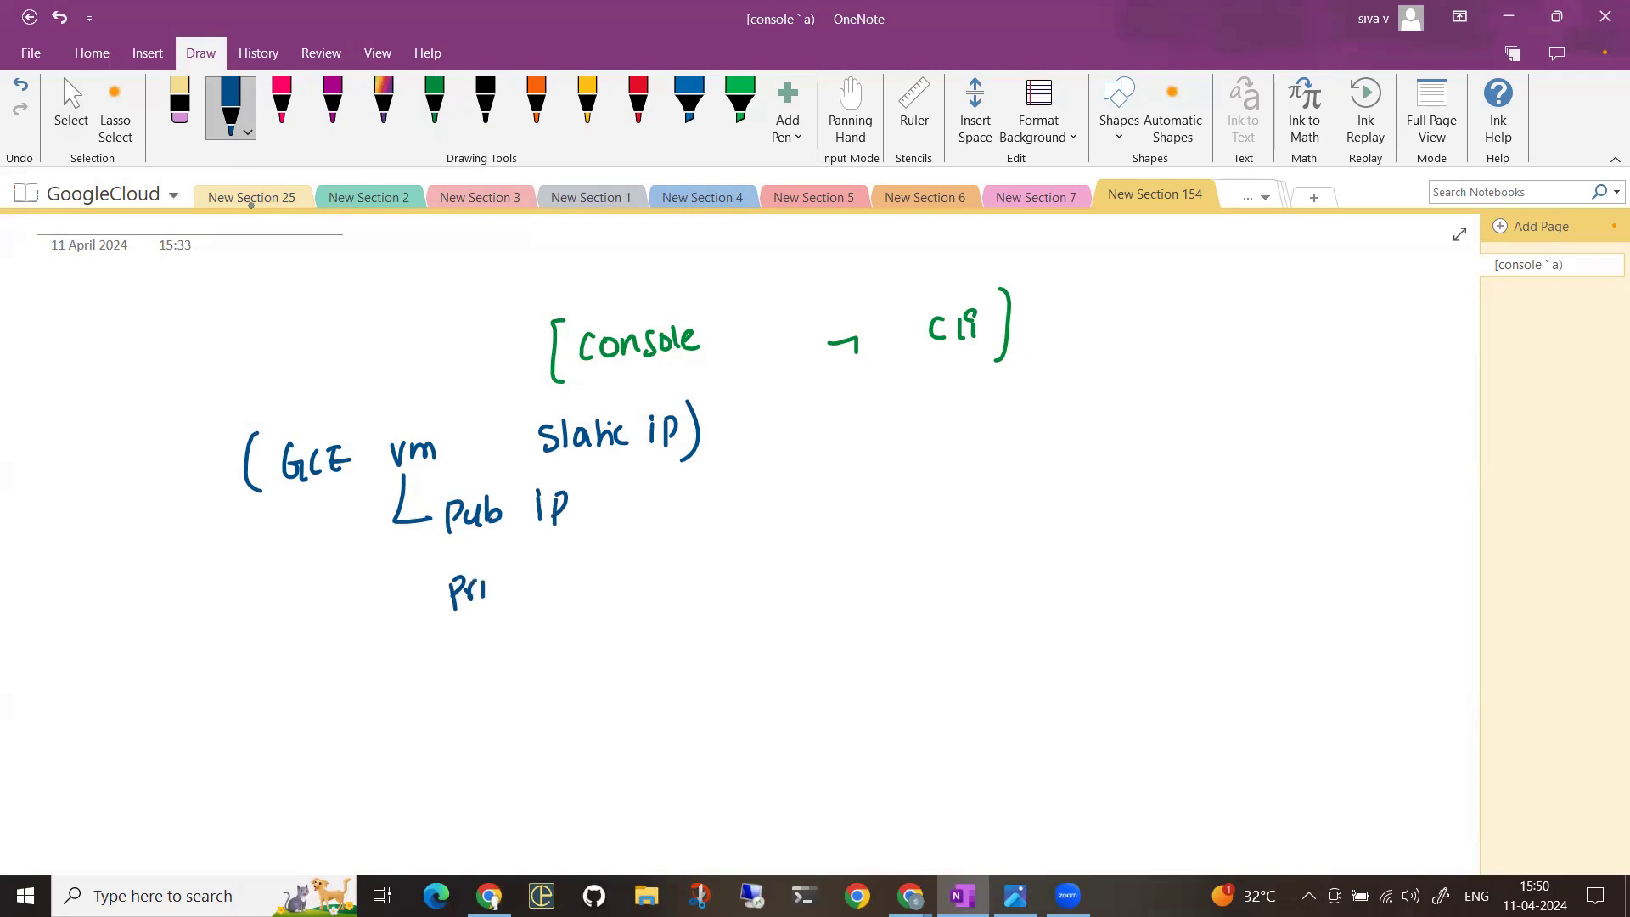
# Draw an arrow from "pub ip", write "ephemer" in blue, and add another arrow after it
pyautogui.moveTo(618, 501)
pyautogui.mouseDown()
pyautogui.moveTo(707, 498)
pyautogui.moveTo(703, 511)
pyautogui.mouseUp()
pyautogui.moveTo(743, 481); pyautogui.dragTo(761, 495)
pyautogui.moveTo(773, 477)
pyautogui.mouseDown()
pyautogui.moveTo(778, 507)
pyautogui.moveTo(831, 482)
pyautogui.mouseUp()
pyautogui.moveTo(827, 472); pyautogui.dragTo(864, 481)
pyautogui.moveTo(868, 468); pyautogui.dragTo(981, 465)
# Write "vm stop | start |" in blue after the second arrow, with "ip" above that arrow
pyautogui.moveTo(983, 453)
pyautogui.mouseDown()
pyautogui.moveTo(981, 481)
pyautogui.moveTo(1024, 444)
pyautogui.mouseUp()
pyautogui.moveTo(1010, 457); pyautogui.dragTo(1057, 463)
pyautogui.moveTo(1087, 439)
pyautogui.mouseDown()
pyautogui.moveTo(1068, 462)
pyautogui.moveTo(1092, 459)
pyautogui.mouseUp()
pyautogui.moveTo(1102, 437); pyautogui.dragTo(1153, 464)
pyautogui.moveTo(1187, 426)
pyautogui.mouseDown()
pyautogui.moveTo(1170, 452)
pyautogui.moveTo(1187, 448)
pyautogui.mouseUp()
pyautogui.moveTo(1205, 431)
pyautogui.mouseDown()
pyautogui.moveTo(1214, 443)
pyautogui.moveTo(1230, 425)
pyautogui.mouseUp()
pyautogui.moveTo(1241, 417); pyautogui.dragTo(1243, 442)
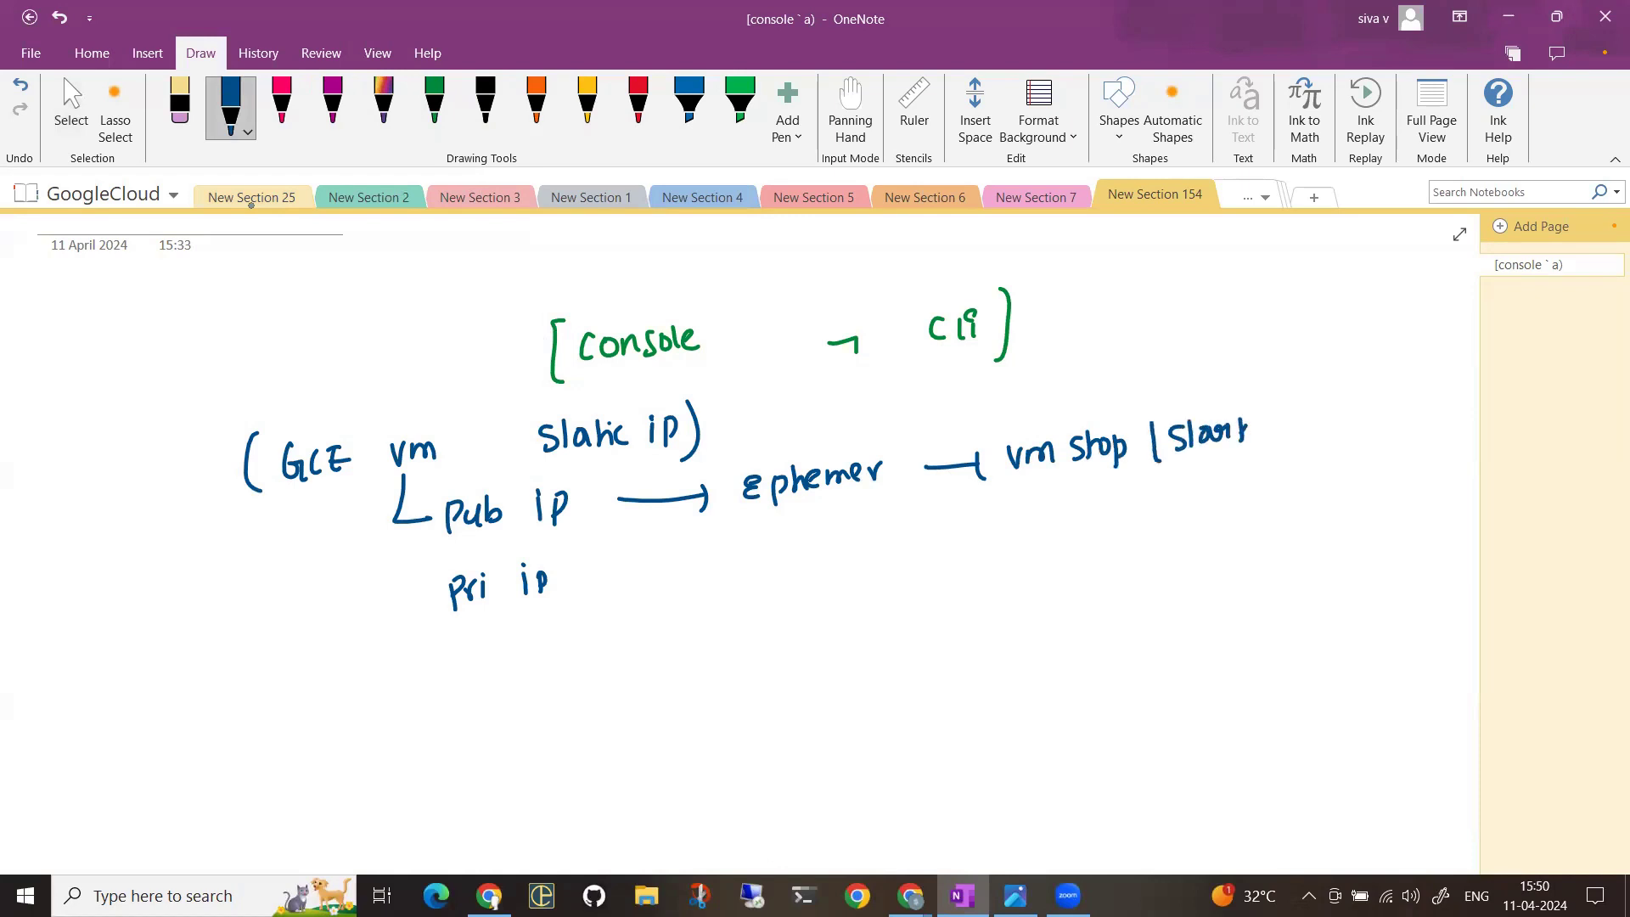
pyautogui.moveTo(966, 402); pyautogui.dragTo(981, 412)
pyautogui.moveTo(1263, 401); pyautogui.dragTo(1263, 462)
# Write "static ip" in orange beneath the "vm stop | start" note and return to the selection tool
pyautogui.click(537, 103)
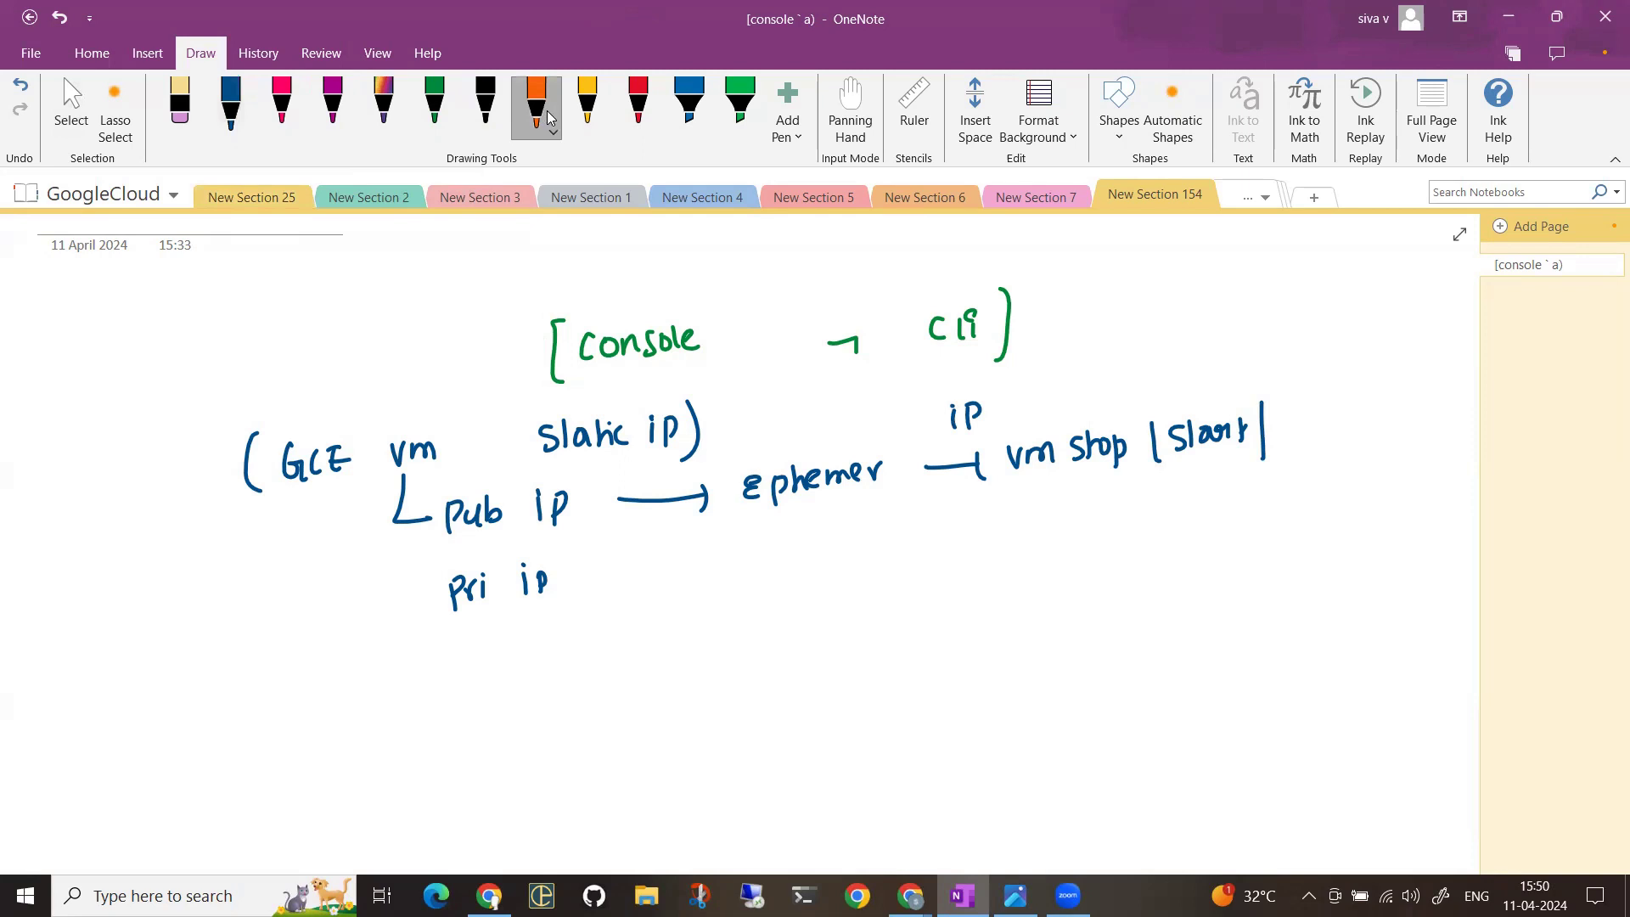
pyautogui.moveTo(1043, 521); pyautogui.dragTo(1029, 544)
pyautogui.moveTo(1053, 511); pyautogui.dragTo(1056, 542)
pyautogui.moveTo(1076, 522)
pyautogui.mouseDown()
pyautogui.moveTo(1082, 539)
pyautogui.moveTo(1153, 520)
pyautogui.mouseUp()
pyautogui.click(71, 106)
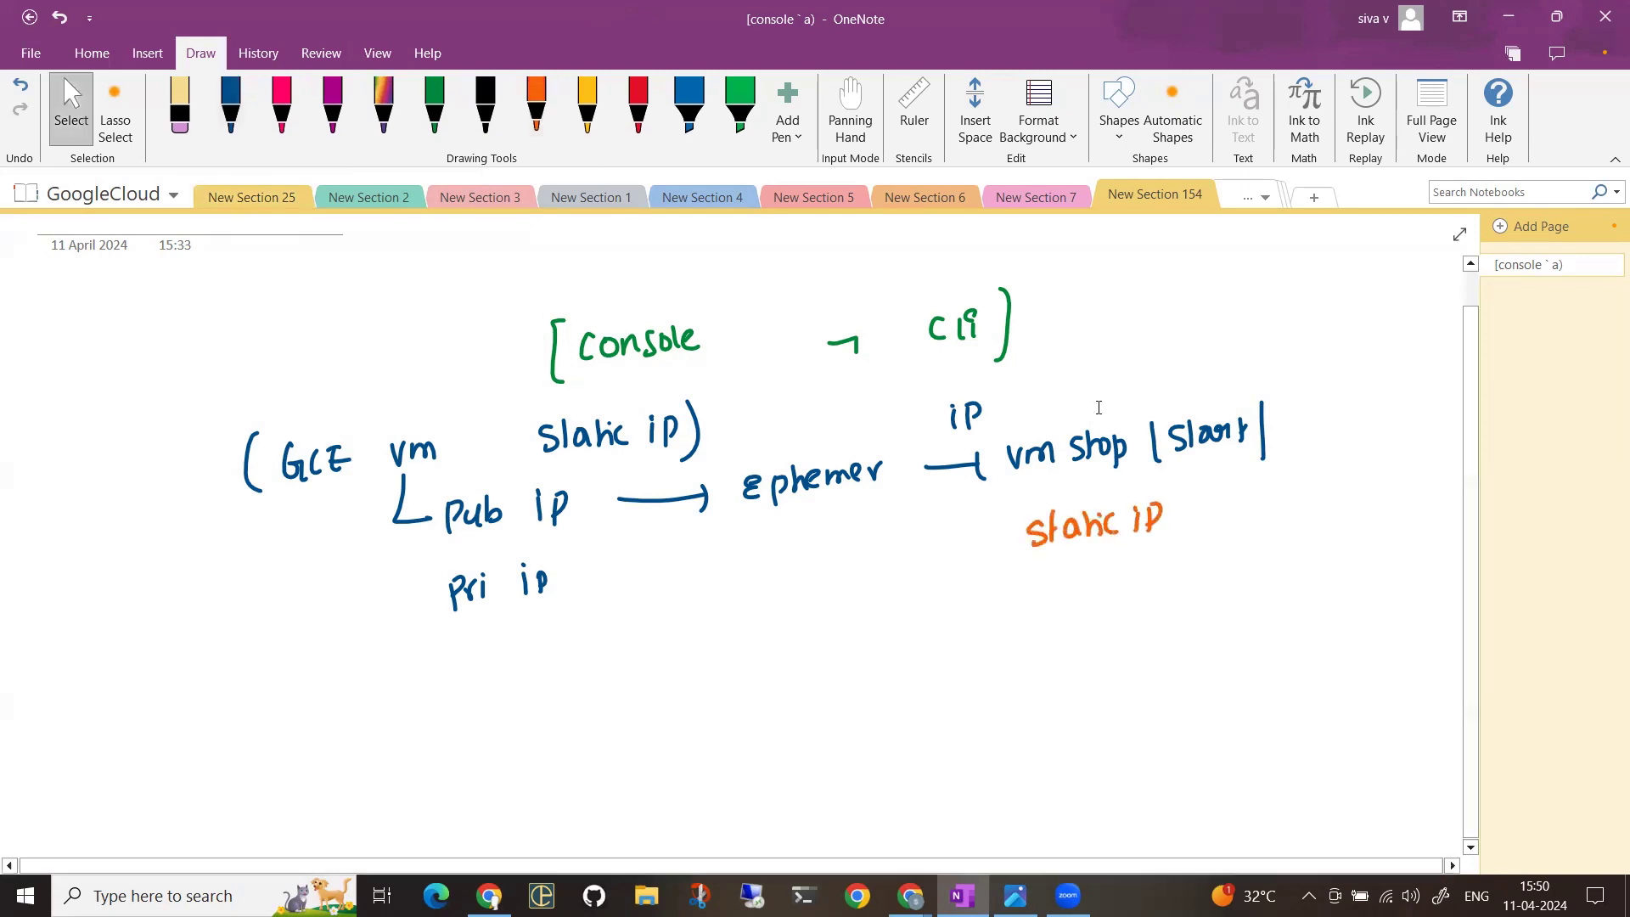
# Write the heading "console" in black in the empty area below "pri ip"
pyautogui.scroll(-5, 1085, 546)
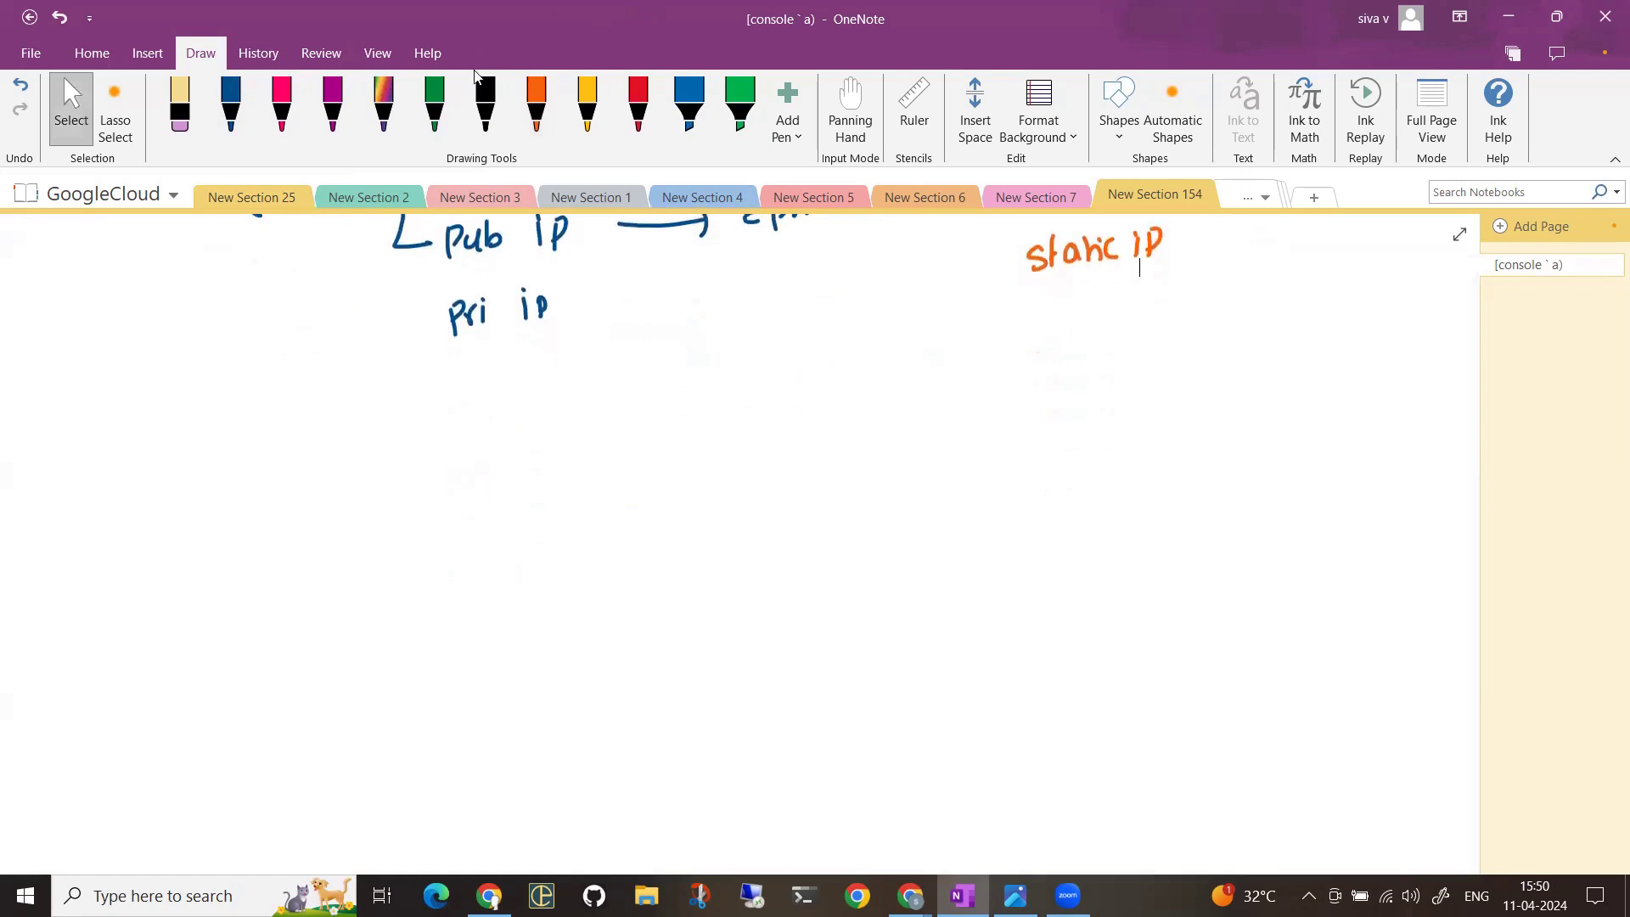
pyautogui.click(485, 106)
pyautogui.moveTo(333, 387)
pyautogui.mouseDown()
pyautogui.moveTo(331, 406)
pyautogui.moveTo(347, 390)
pyautogui.mouseUp()
pyautogui.moveTo(358, 392); pyautogui.dragTo(375, 403)
pyautogui.moveTo(378, 375); pyautogui.dragTo(377, 403)
pyautogui.moveTo(404, 384); pyautogui.dragTo(436, 388)
# Write the first console item as "1) dev-ip , central1 region" in black
pyautogui.moveTo(134, 481); pyautogui.dragTo(136, 492)
pyautogui.moveTo(141, 472)
pyautogui.mouseDown()
pyautogui.moveTo(153, 498)
pyautogui.moveTo(240, 490)
pyautogui.mouseUp()
pyautogui.moveTo(244, 467); pyautogui.dragTo(259, 467)
pyautogui.moveTo(266, 478); pyautogui.dragTo(279, 478)
pyautogui.moveTo(379, 473); pyautogui.dragTo(377, 488)
pyautogui.moveTo(444, 445)
pyautogui.mouseDown()
pyautogui.moveTo(445, 472)
pyautogui.moveTo(474, 466)
pyautogui.mouseUp()
pyautogui.moveTo(481, 446); pyautogui.dragTo(520, 460)
pyautogui.moveTo(528, 431)
pyautogui.mouseDown()
pyautogui.moveTo(543, 462)
pyautogui.moveTo(591, 432)
pyautogui.mouseUp()
pyautogui.moveTo(594, 435); pyautogui.dragTo(639, 438)
pyautogui.moveTo(652, 418)
pyautogui.mouseDown()
pyautogui.moveTo(651, 433)
pyautogui.moveTo(679, 429)
pyautogui.mouseUp()
# Write "2) dev-vm, central1-a zone," as the second console item and draw a brace with an arrow from the first item to it
pyautogui.moveTo(146, 586); pyautogui.dragTo(161, 607)
pyautogui.moveTo(165, 578); pyautogui.dragTo(166, 615)
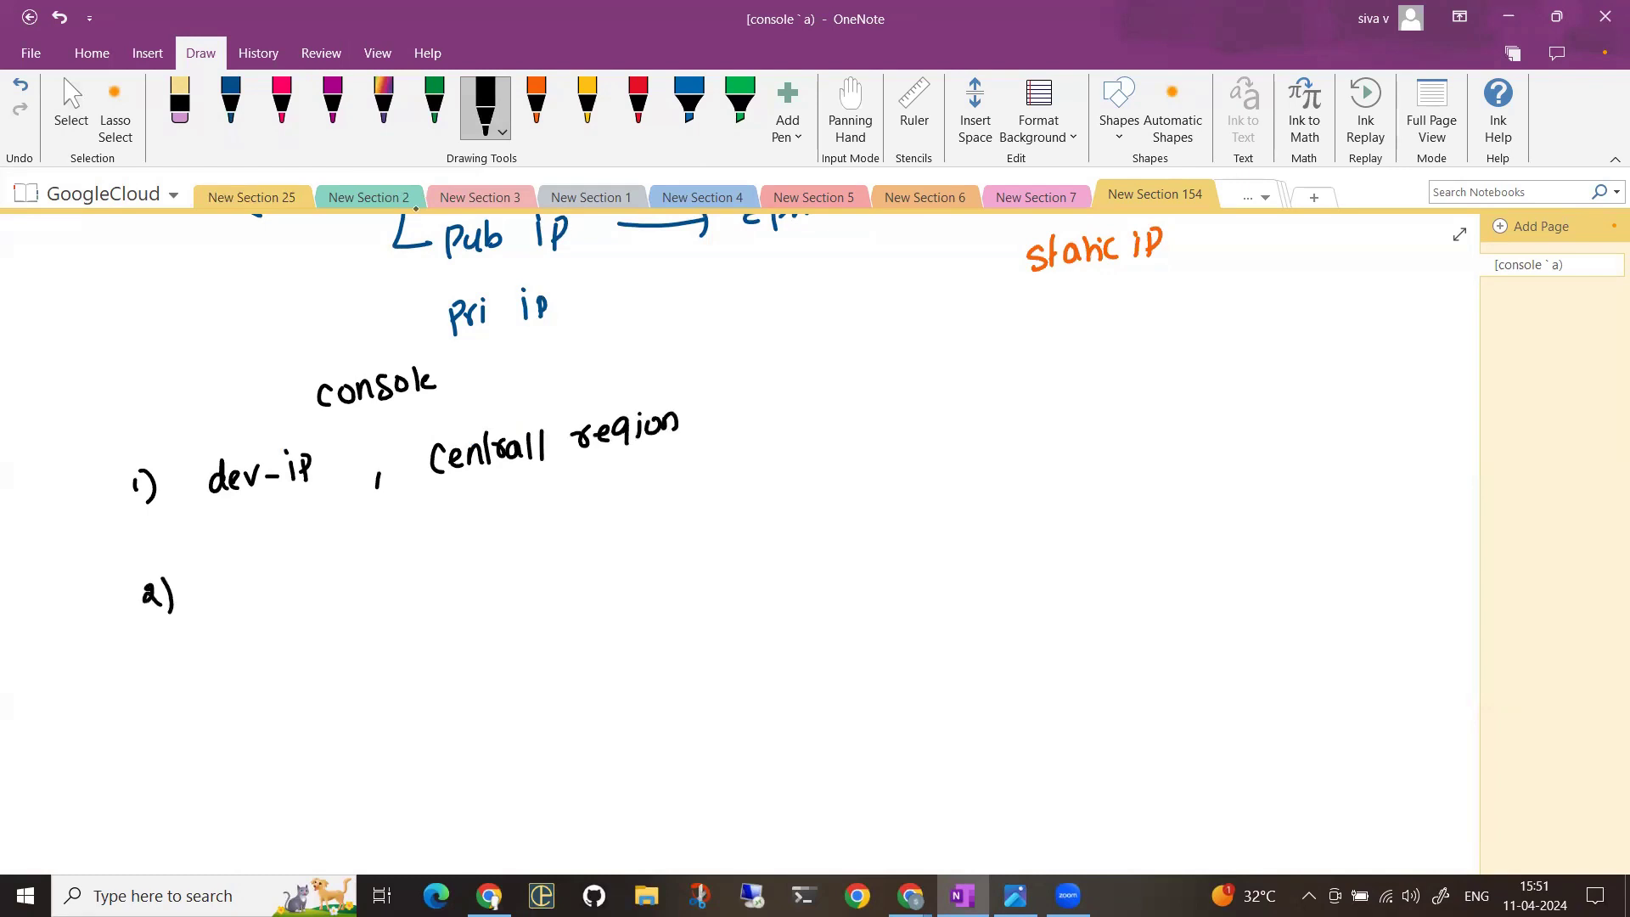
pyautogui.moveTo(244, 569); pyautogui.dragTo(246, 599)
pyautogui.moveTo(249, 589); pyautogui.dragTo(279, 579)
pyautogui.moveTo(282, 584); pyautogui.dragTo(320, 576)
pyautogui.moveTo(323, 589); pyautogui.dragTo(354, 586)
pyautogui.moveTo(369, 577); pyautogui.dragTo(365, 591)
pyautogui.moveTo(437, 552); pyautogui.dragTo(453, 559)
pyautogui.moveTo(461, 543); pyautogui.dragTo(522, 557)
pyautogui.moveTo(530, 521); pyautogui.dragTo(528, 550)
pyautogui.moveTo(623, 510); pyautogui.dragTo(624, 532)
pyautogui.moveTo(635, 511); pyautogui.dragTo(632, 523)
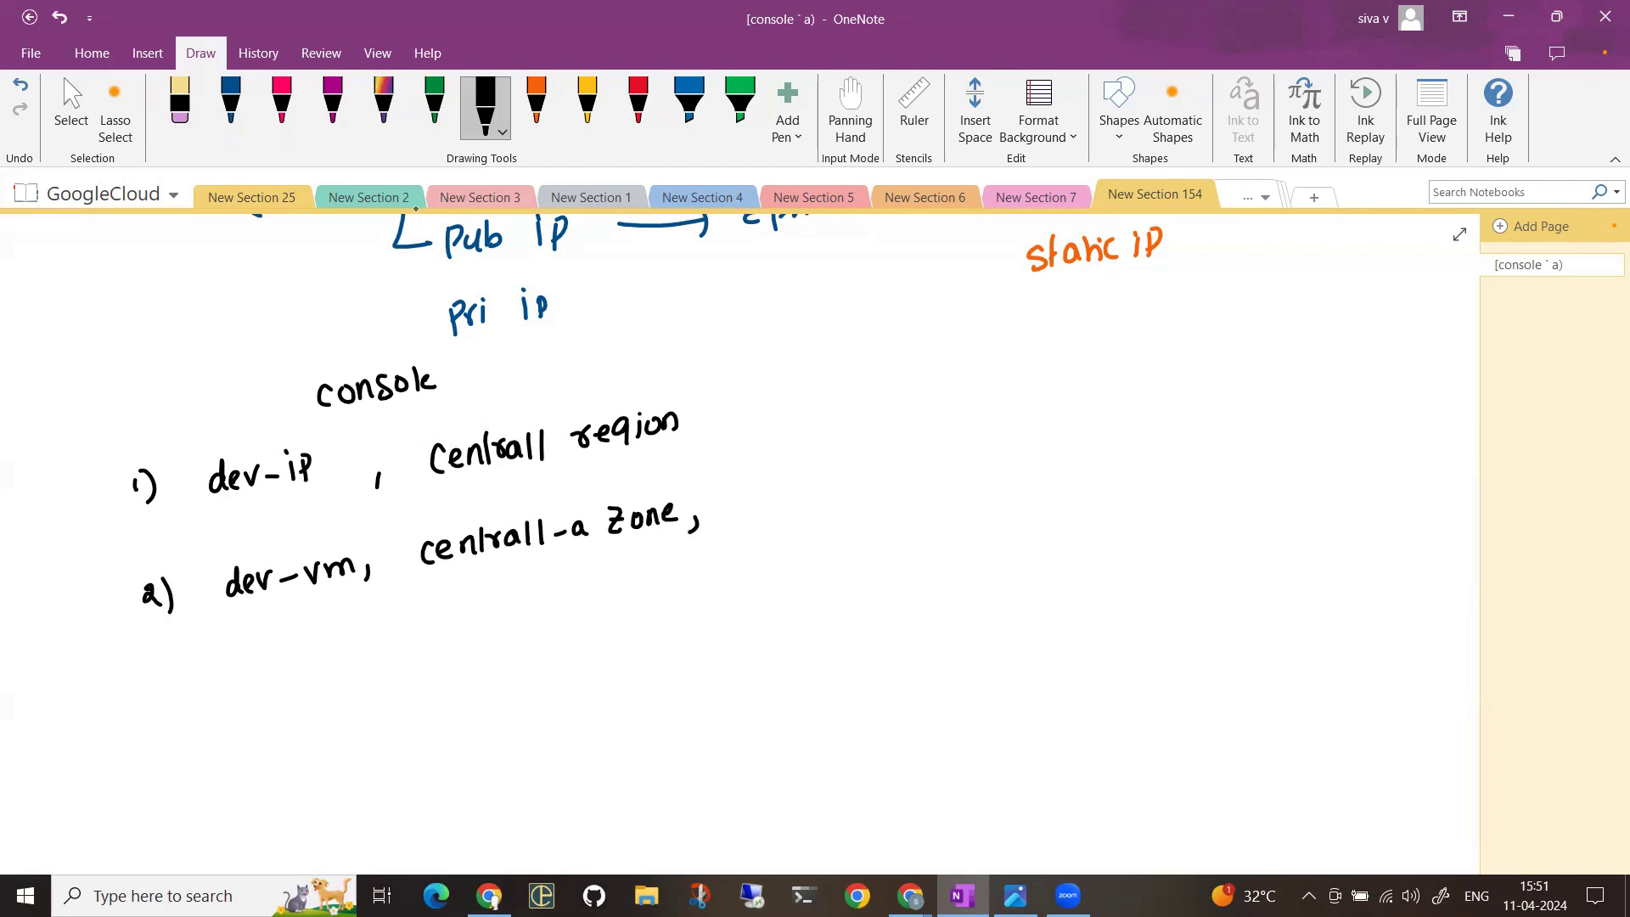
pyautogui.moveTo(218, 514)
pyautogui.mouseDown()
pyautogui.moveTo(335, 491)
pyautogui.moveTo(492, 503)
pyautogui.moveTo(729, 468)
pyautogui.moveTo(744, 513)
pyautogui.mouseUp()
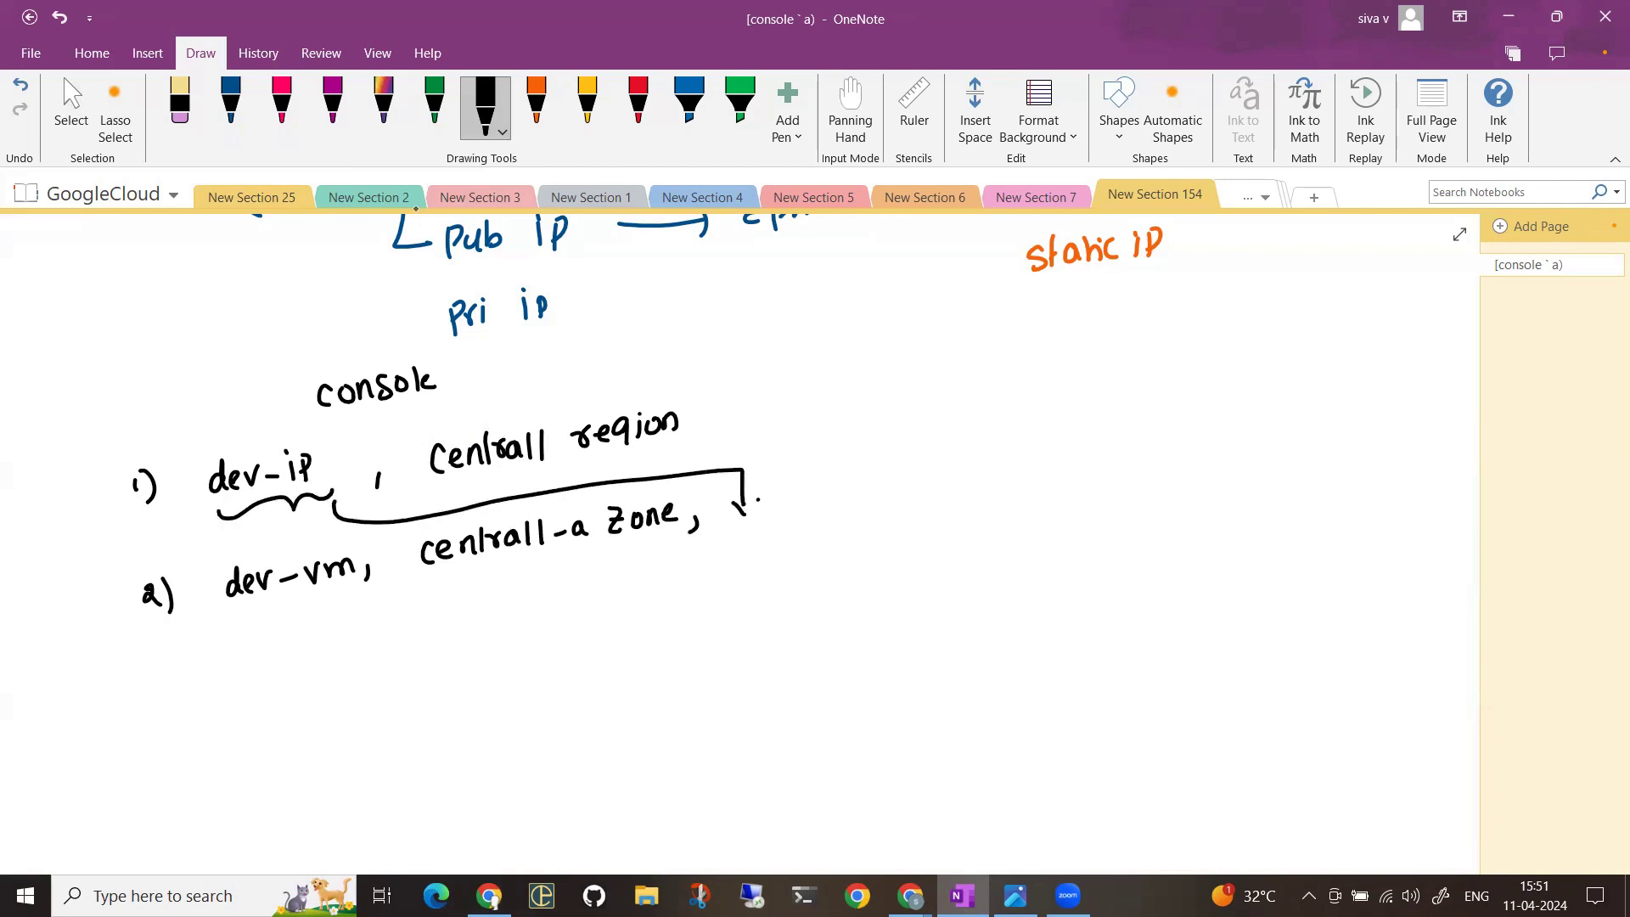
# Draw a slanted black divider line beside the console notes and write the heading "cli" in green on its other side
pyautogui.moveTo(868, 289); pyautogui.dragTo(807, 598)
pyautogui.click(434, 100)
pyautogui.moveTo(988, 326)
pyautogui.mouseDown()
pyautogui.moveTo(1008, 318)
pyautogui.moveTo(1012, 338)
pyautogui.mouseUp()
pyautogui.moveTo(1024, 317); pyautogui.dragTo(1021, 337)
pyautogui.moveTo(1037, 317); pyautogui.dragTo(1034, 331)
# Write the first item under the cli heading in green as "test-ip central"
pyautogui.moveTo(886, 390)
pyautogui.mouseDown()
pyautogui.moveTo(901, 427)
pyautogui.moveTo(978, 406)
pyautogui.mouseUp()
pyautogui.moveTo(989, 385)
pyautogui.mouseDown()
pyautogui.moveTo(981, 395)
pyautogui.moveTo(1054, 393)
pyautogui.mouseUp()
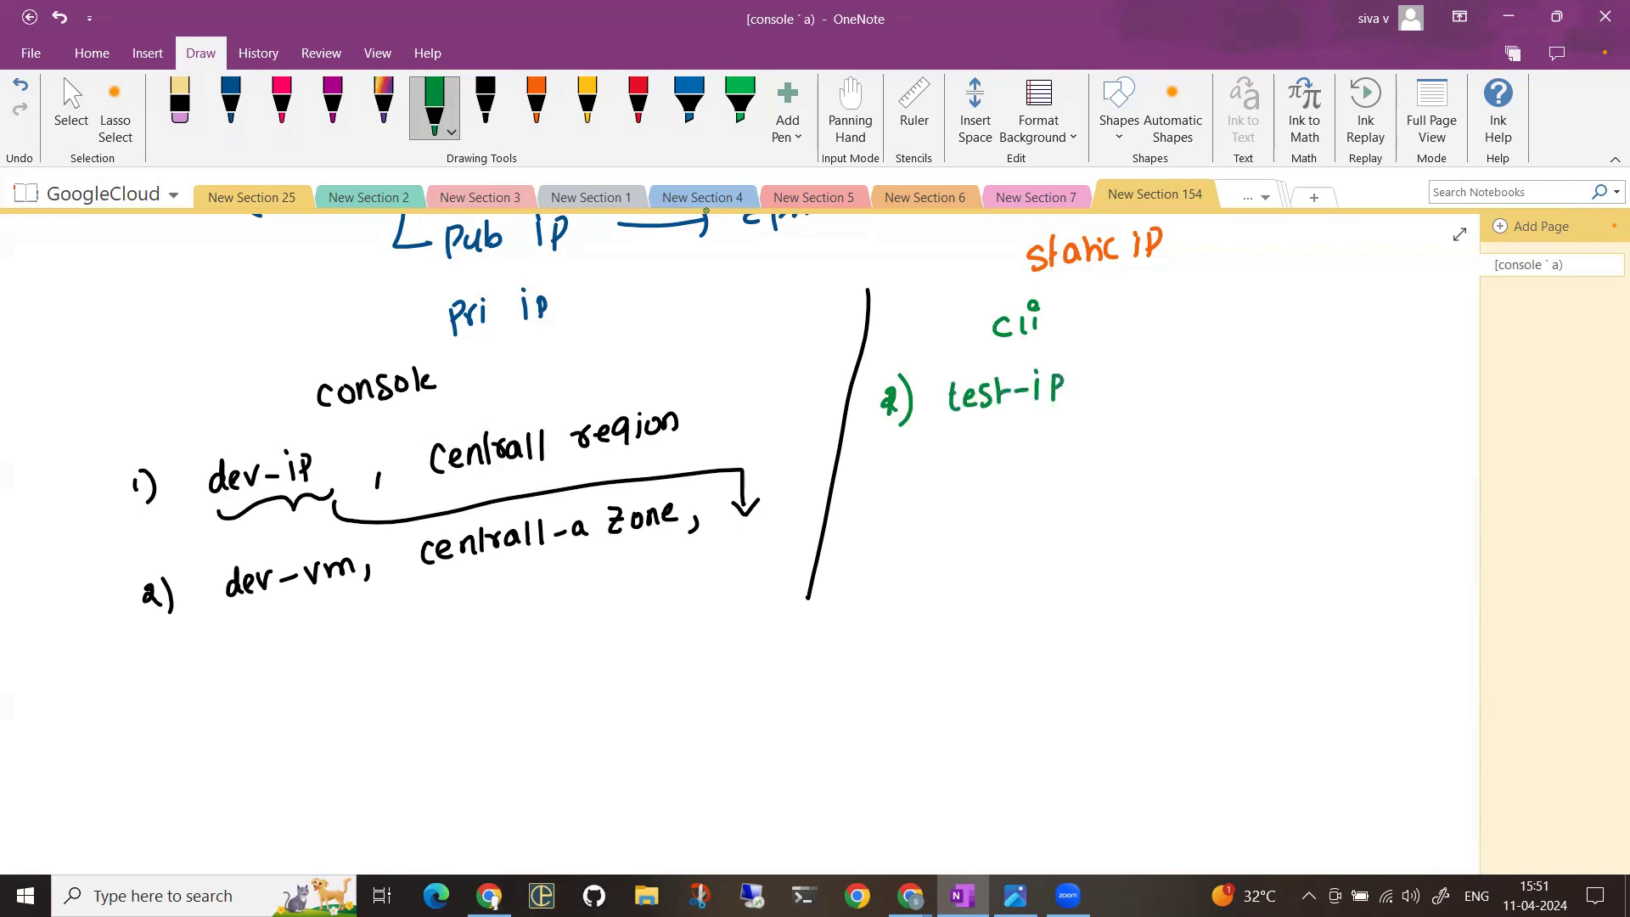
pyautogui.moveTo(1206, 377); pyautogui.dragTo(1262, 351)
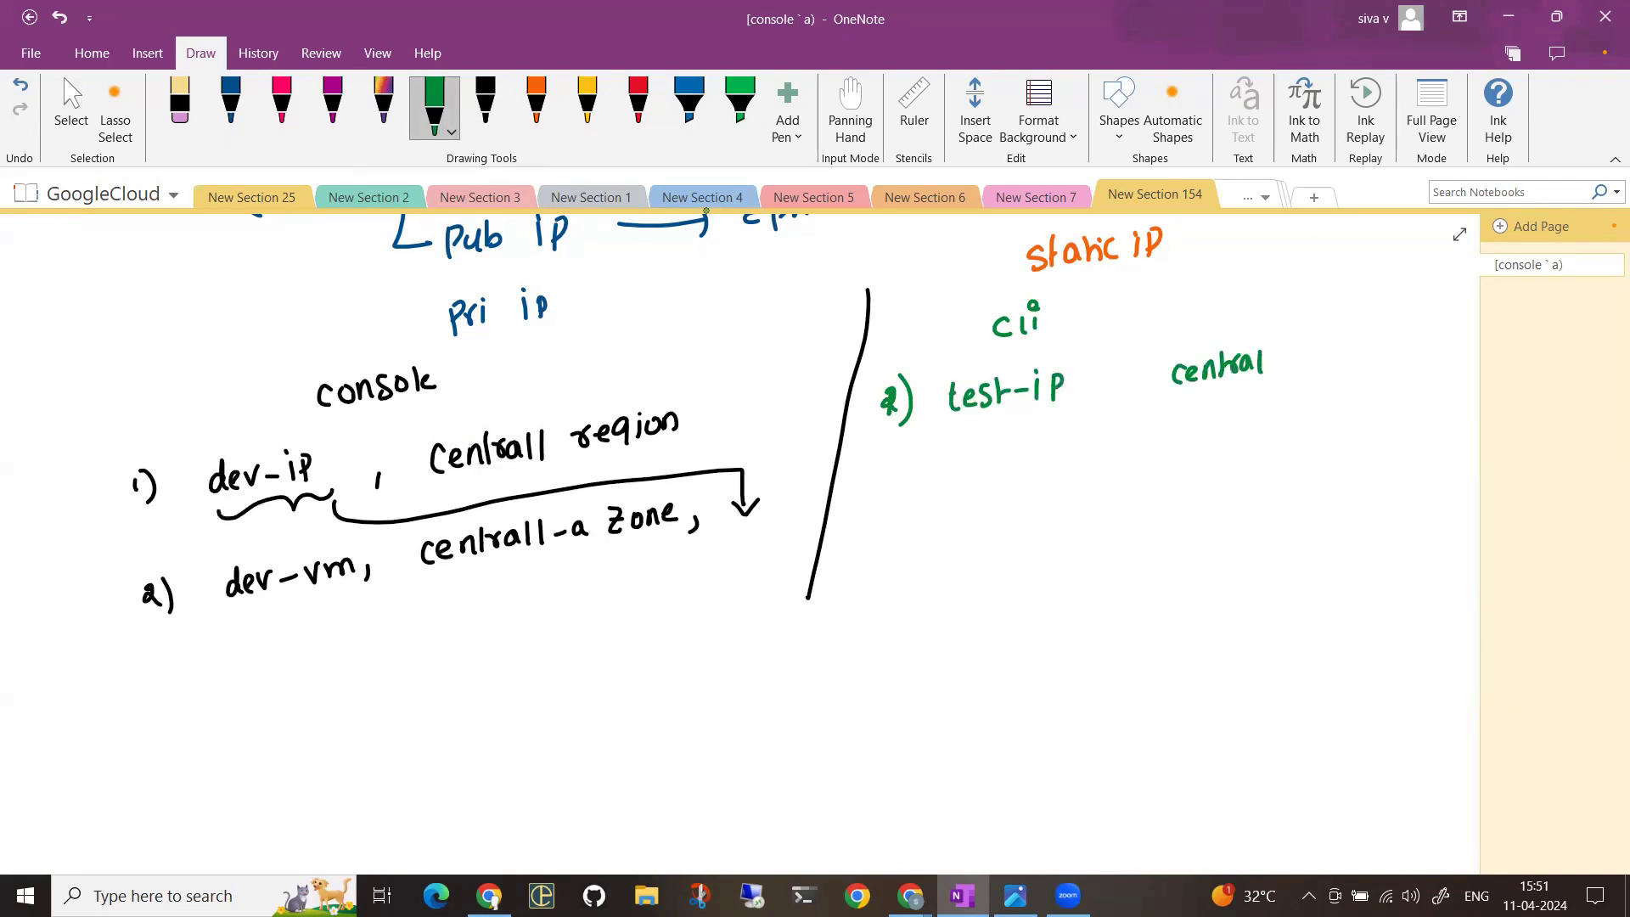
# Write "2) test-vm central-a zo" as the second cli item and underline the "cli" and "console" headings in green
pyautogui.moveTo(889, 486); pyautogui.dragTo(904, 501)
pyautogui.moveTo(911, 475)
pyautogui.mouseDown()
pyautogui.moveTo(914, 501)
pyautogui.moveTo(991, 497)
pyautogui.mouseUp()
pyautogui.moveTo(1006, 476)
pyautogui.mouseDown()
pyautogui.moveTo(994, 500)
pyautogui.moveTo(1017, 499)
pyautogui.mouseUp()
pyautogui.moveTo(1009, 480); pyautogui.dragTo(1026, 481)
pyautogui.moveTo(1032, 487); pyautogui.dragTo(1172, 478)
pyautogui.moveTo(1185, 468); pyautogui.dragTo(1215, 475)
pyautogui.moveTo(1226, 443)
pyautogui.mouseDown()
pyautogui.moveTo(1229, 474)
pyautogui.moveTo(1245, 463)
pyautogui.mouseUp()
pyautogui.moveTo(1262, 454); pyautogui.dragTo(1263, 468)
pyautogui.moveTo(1347, 430); pyautogui.dragTo(1360, 451)
pyautogui.moveTo(1363, 445); pyautogui.dragTo(1379, 447)
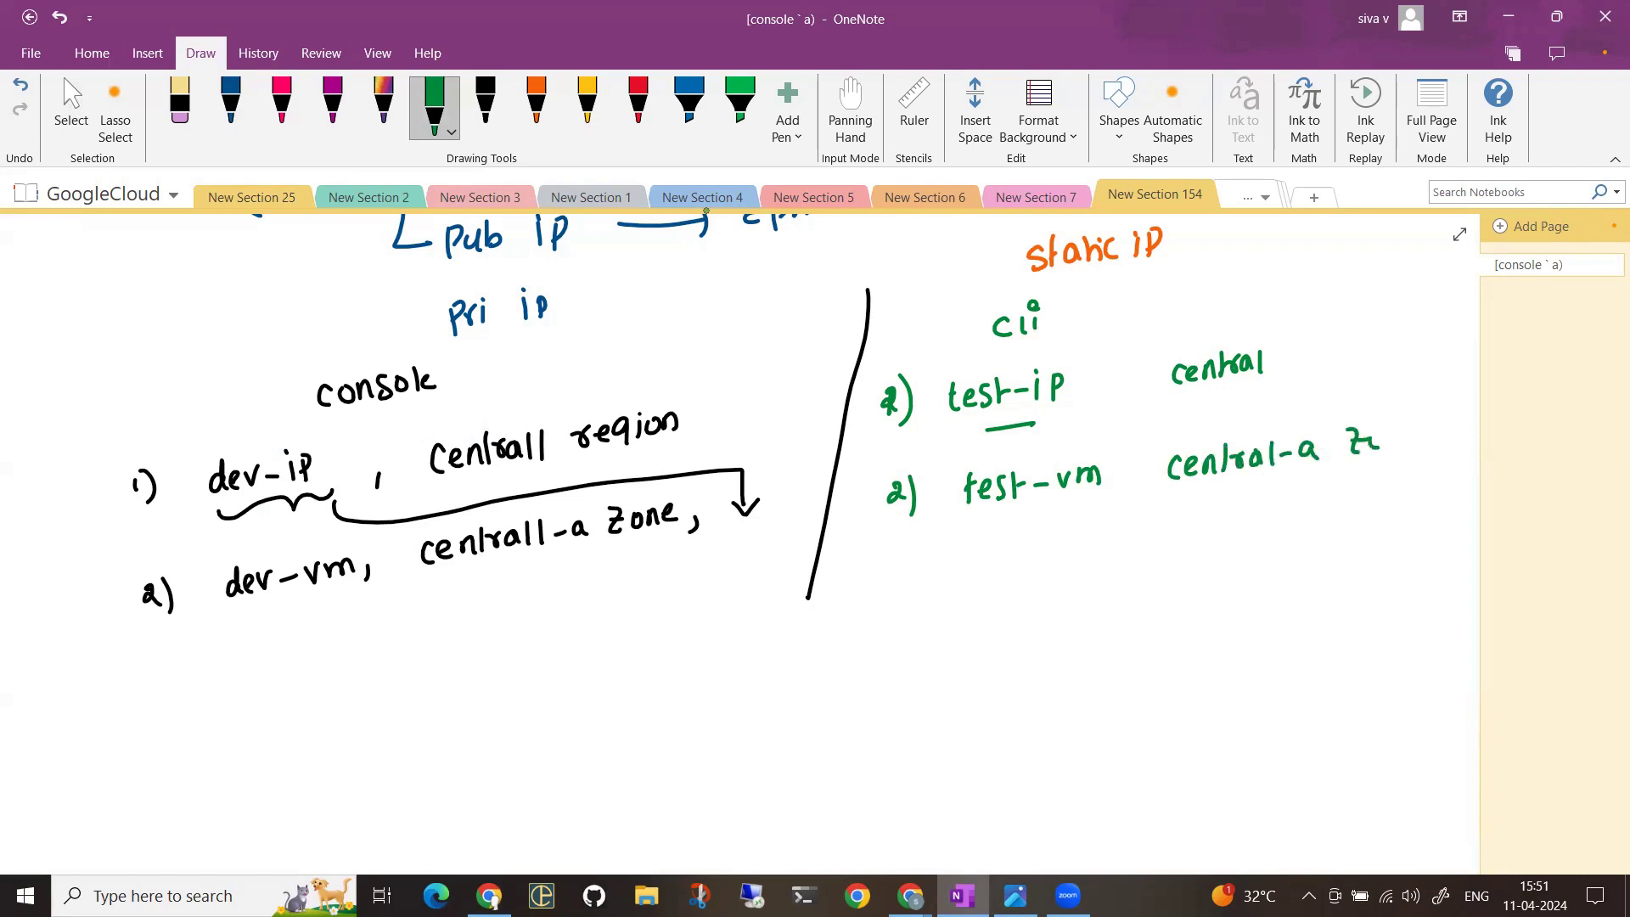
pyautogui.moveTo(993, 350); pyautogui.dragTo(1045, 340)
pyautogui.moveTo(367, 420); pyautogui.dragTo(436, 408)
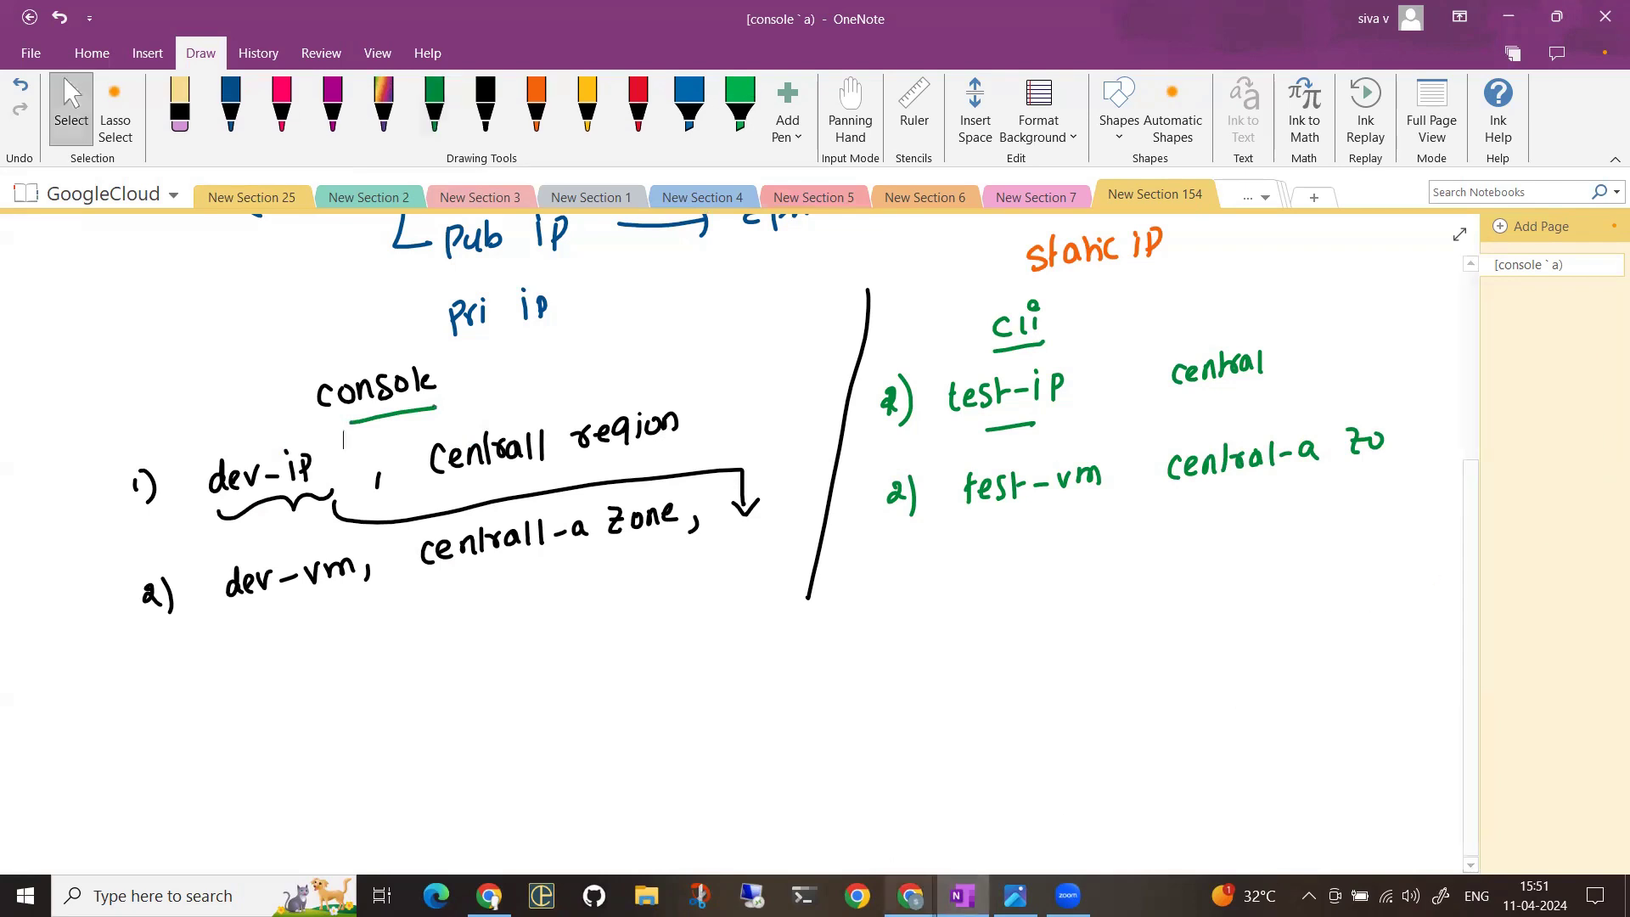
# Switch to the Google Cloud console in Chrome and open the VPC networks page in a new tab
pyautogui.click(912, 896)
pyautogui.click(992, 830)
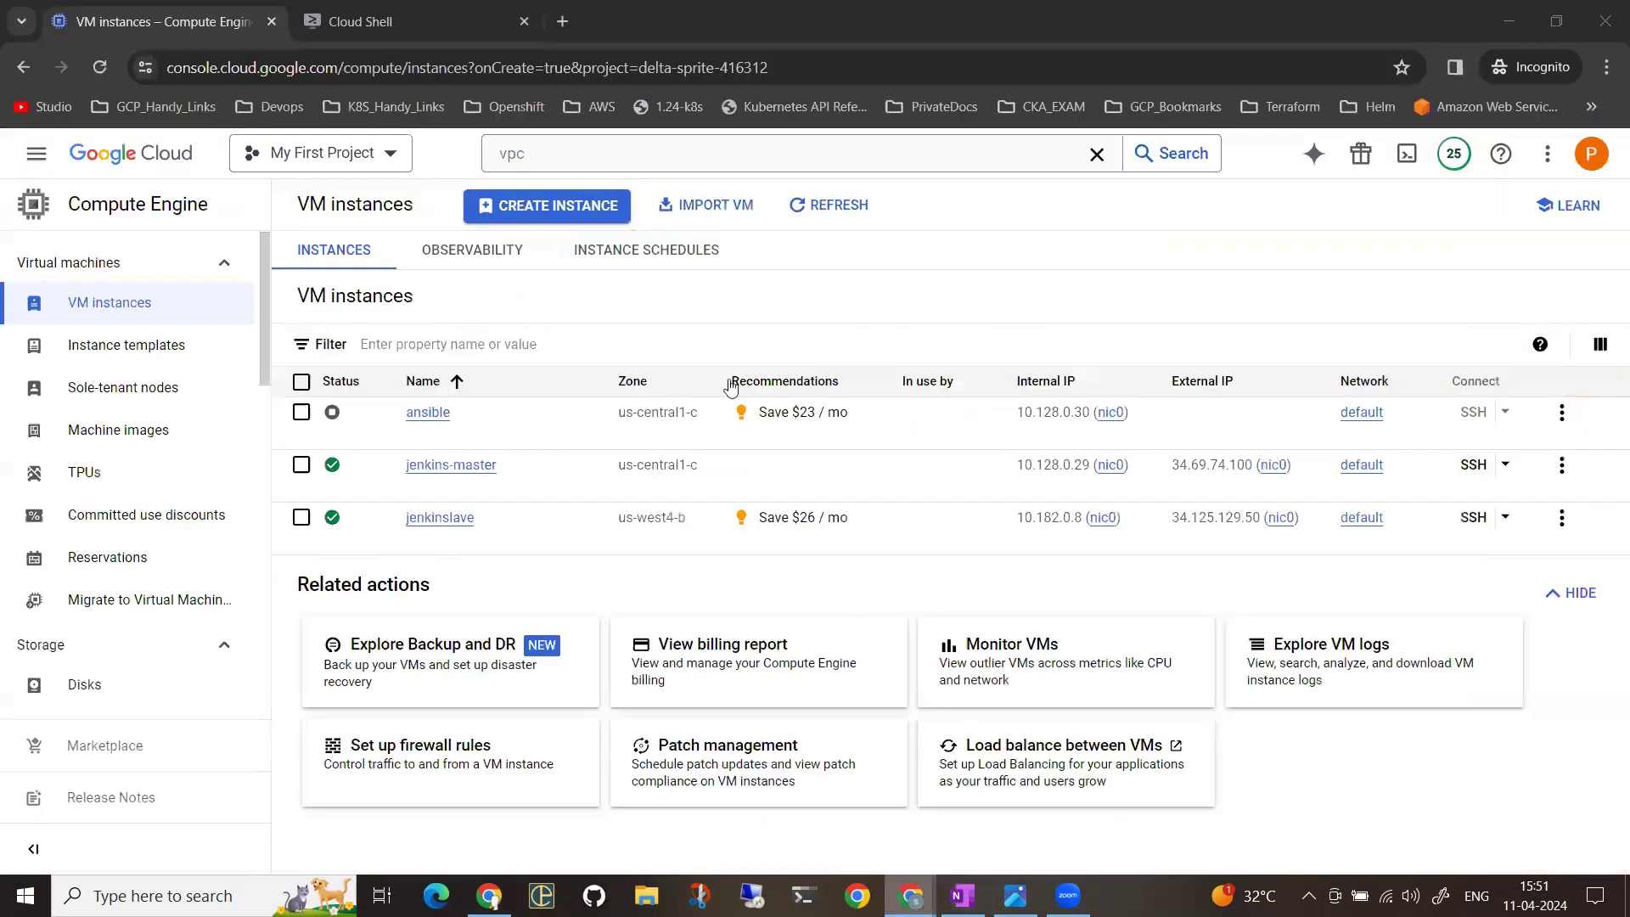
pyautogui.click(554, 164)
pyautogui.keyDown('ctrl'); pyautogui.click(586, 382); pyautogui.keyUp('ctrl')
pyautogui.click(599, 10)
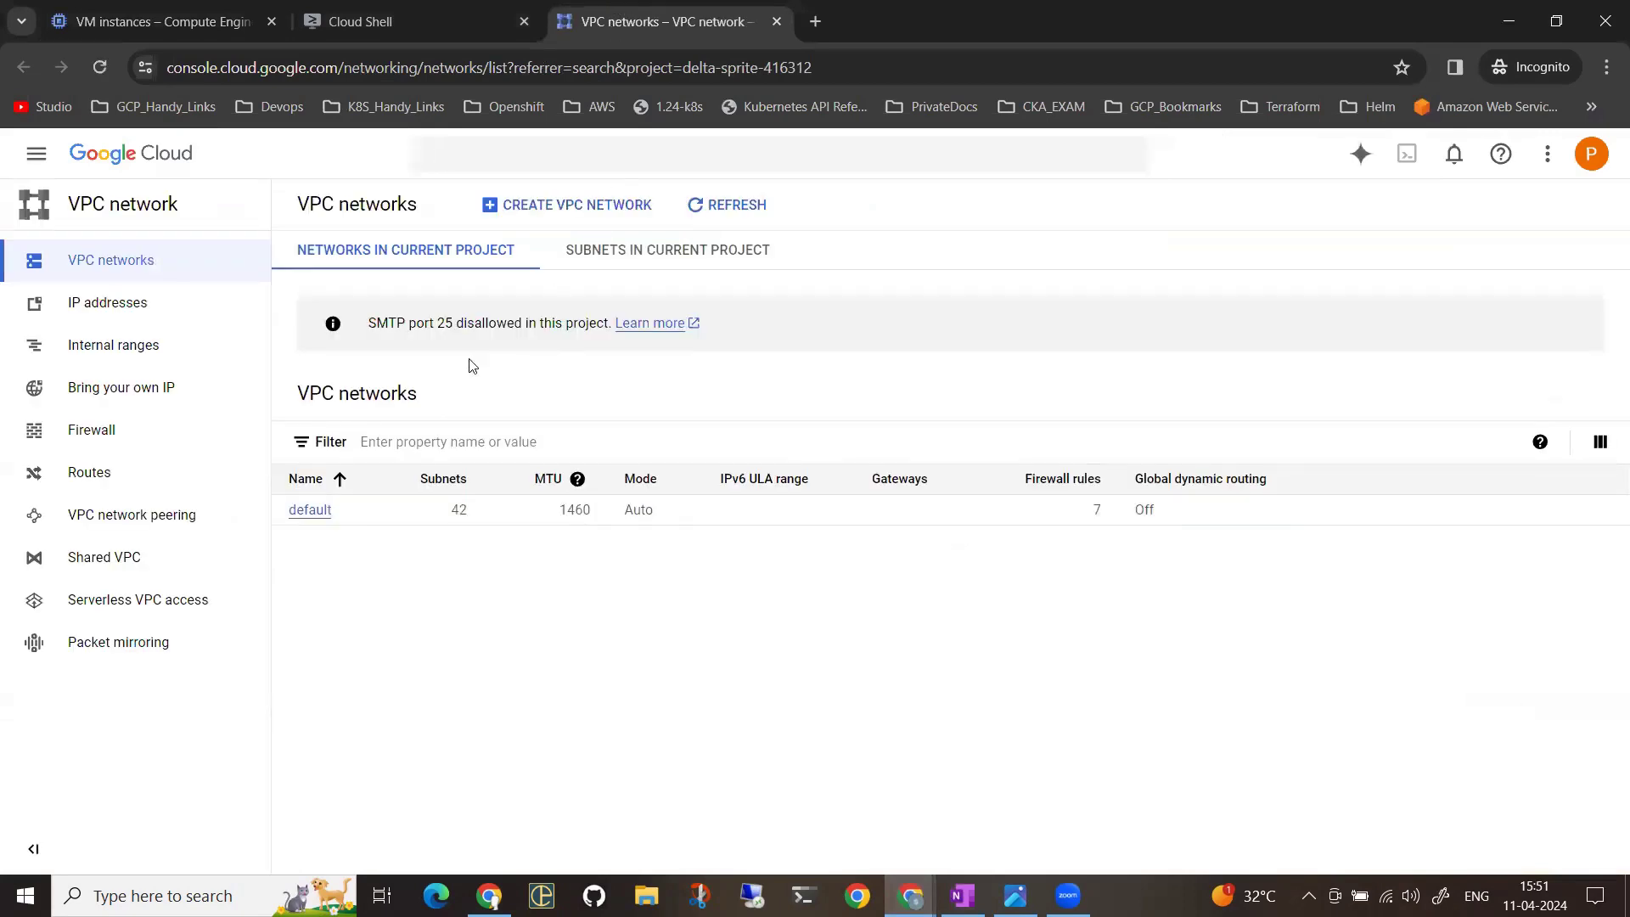
# Reserve a regional external static IPv4 address named dev-ip in us-central1 (Iowa), attached to None
pyautogui.click(143, 304)
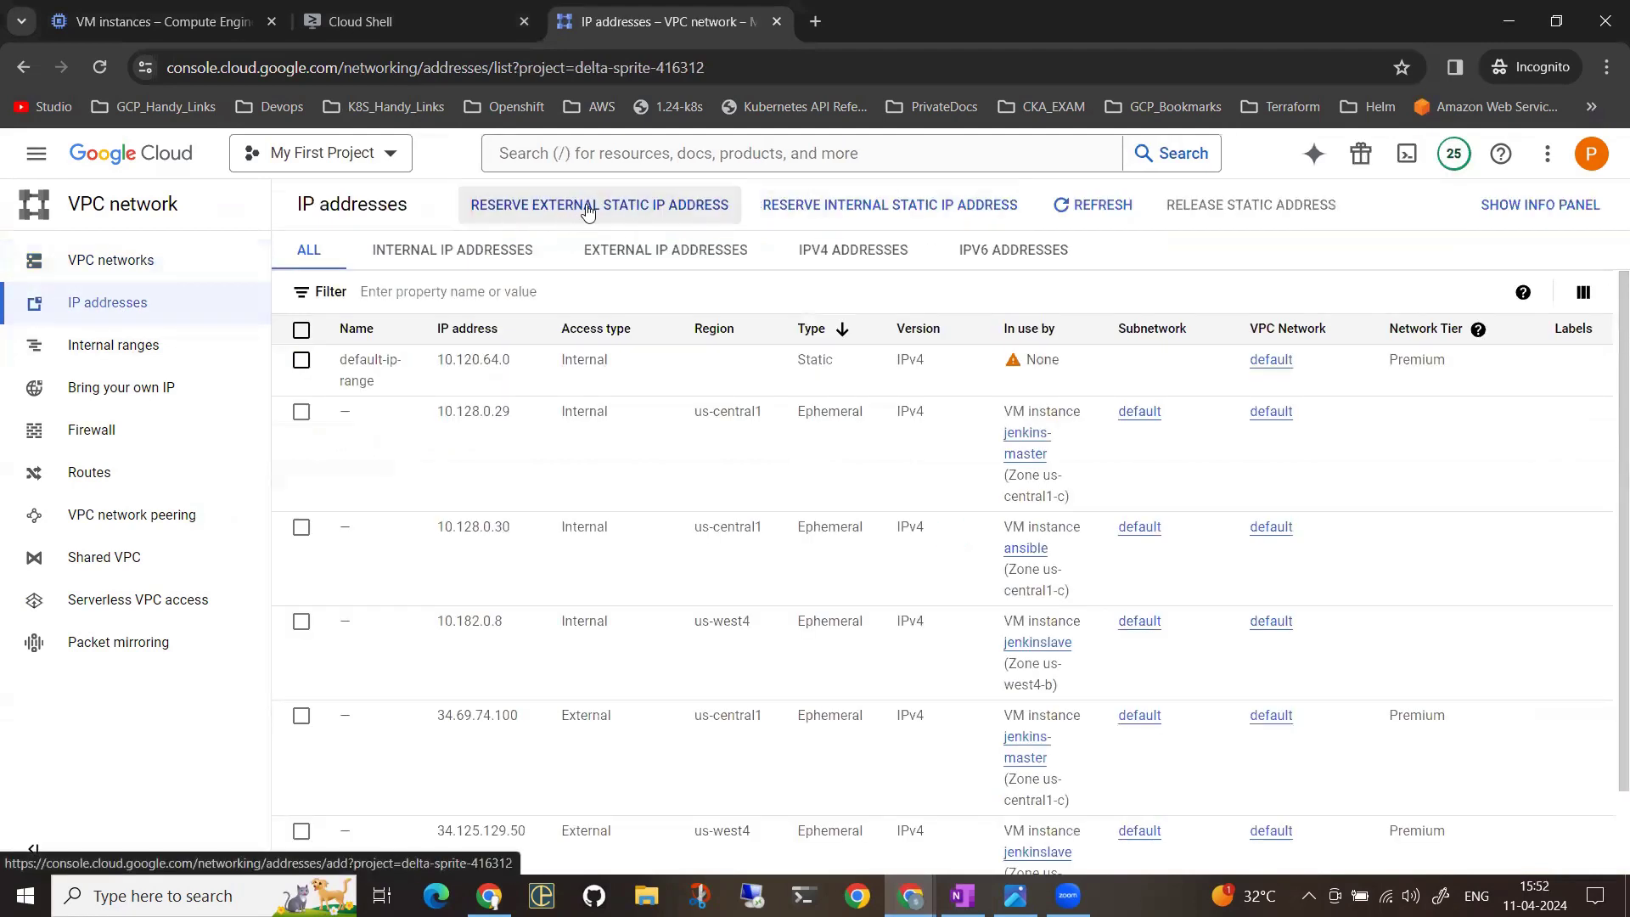
pyautogui.click(587, 213)
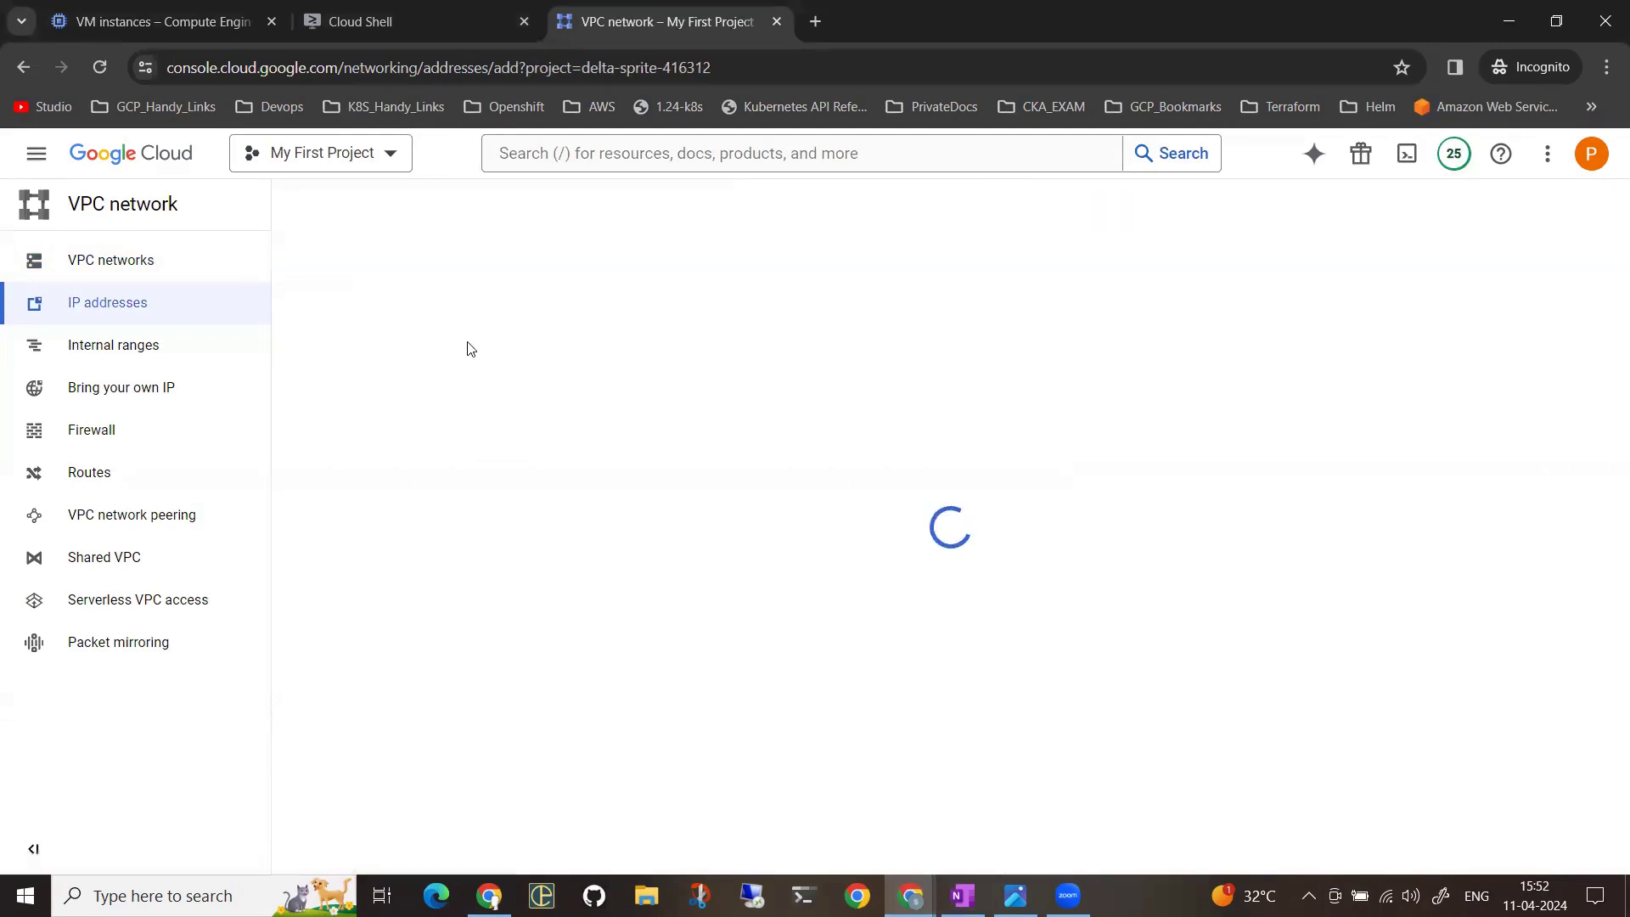
pyautogui.write('dev-ip')
pyautogui.click(963, 406)
pyautogui.scroll(-3, 951, 405)
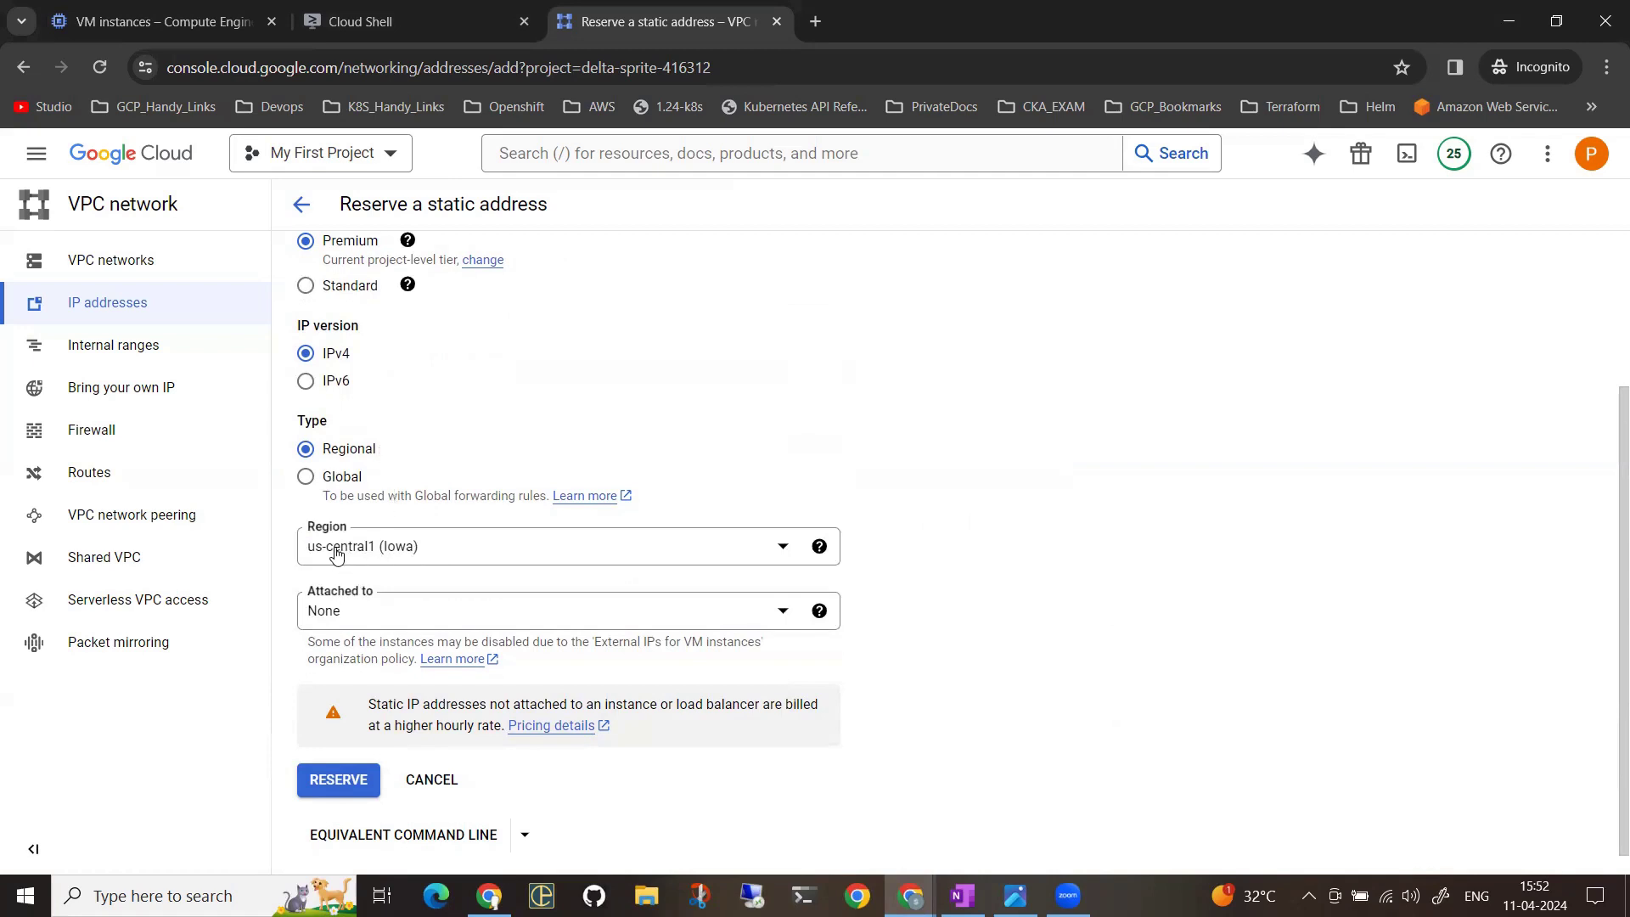
pyautogui.scroll(3, 456, 397)
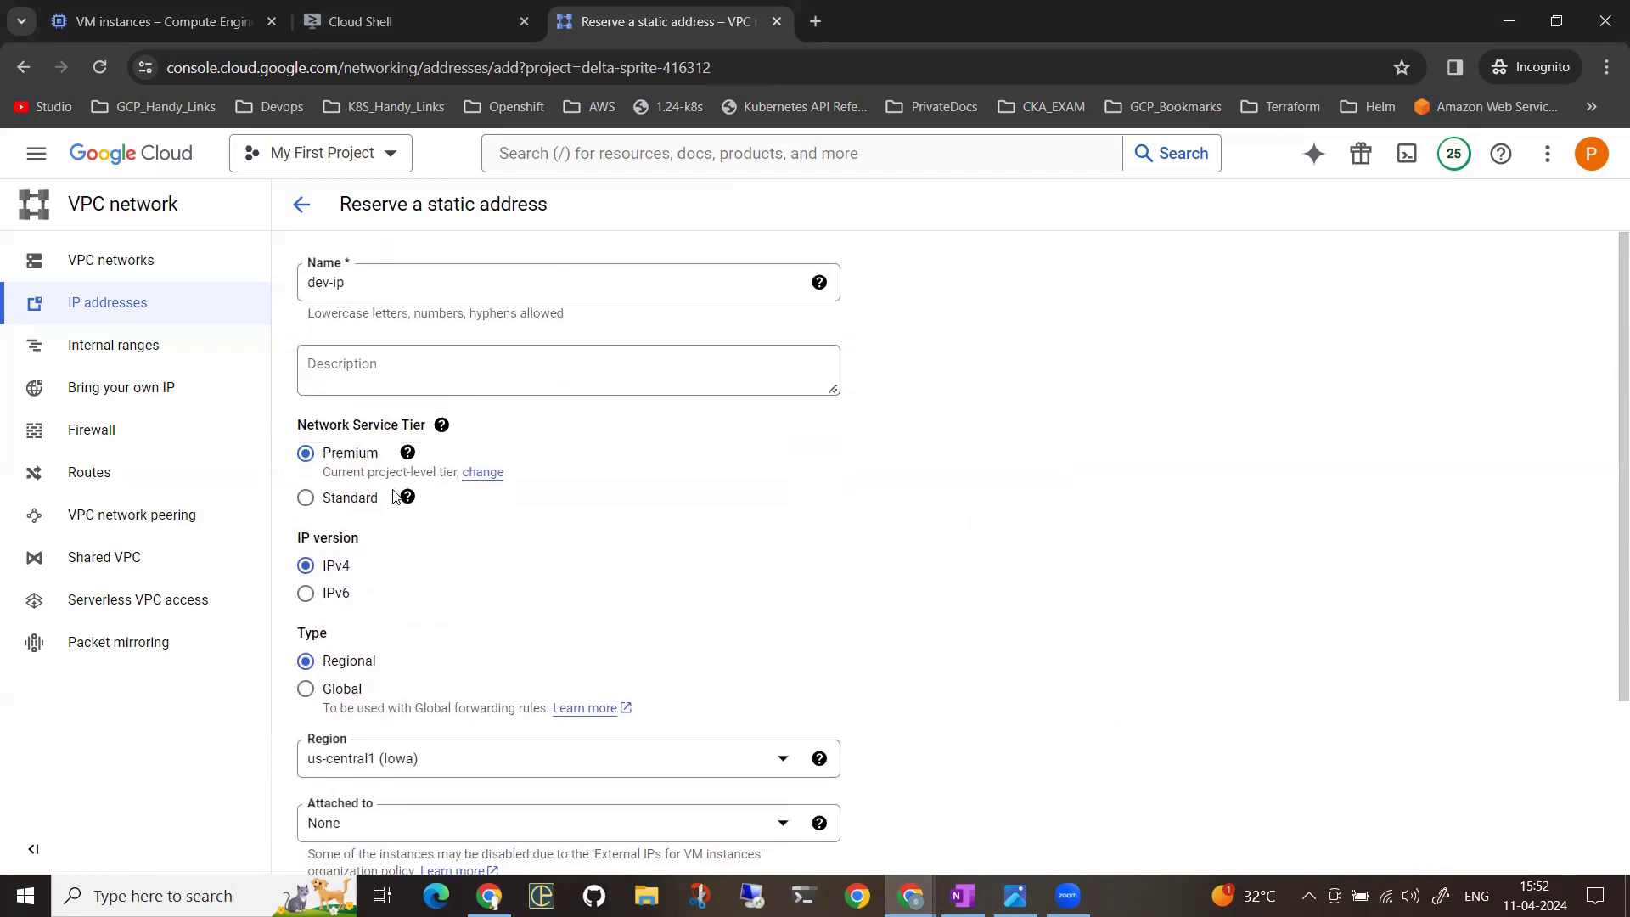
pyautogui.scroll(-3, 395, 496)
pyautogui.click(344, 754)
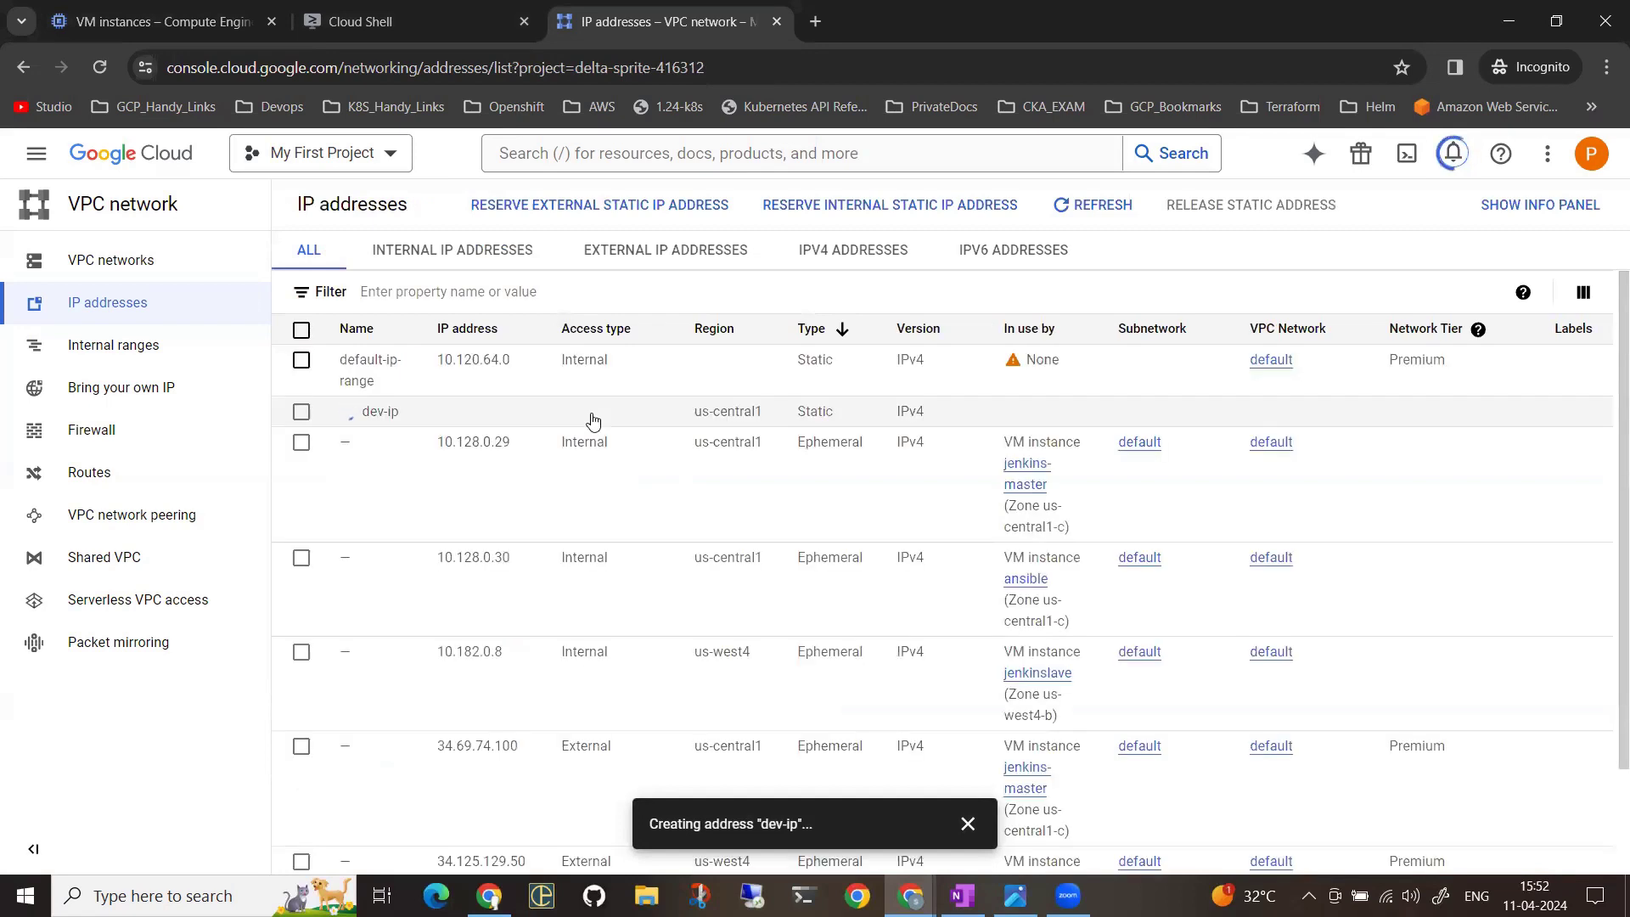
# Refresh the IP addresses list to check the dev-ip entry
pyautogui.click(1087, 200)
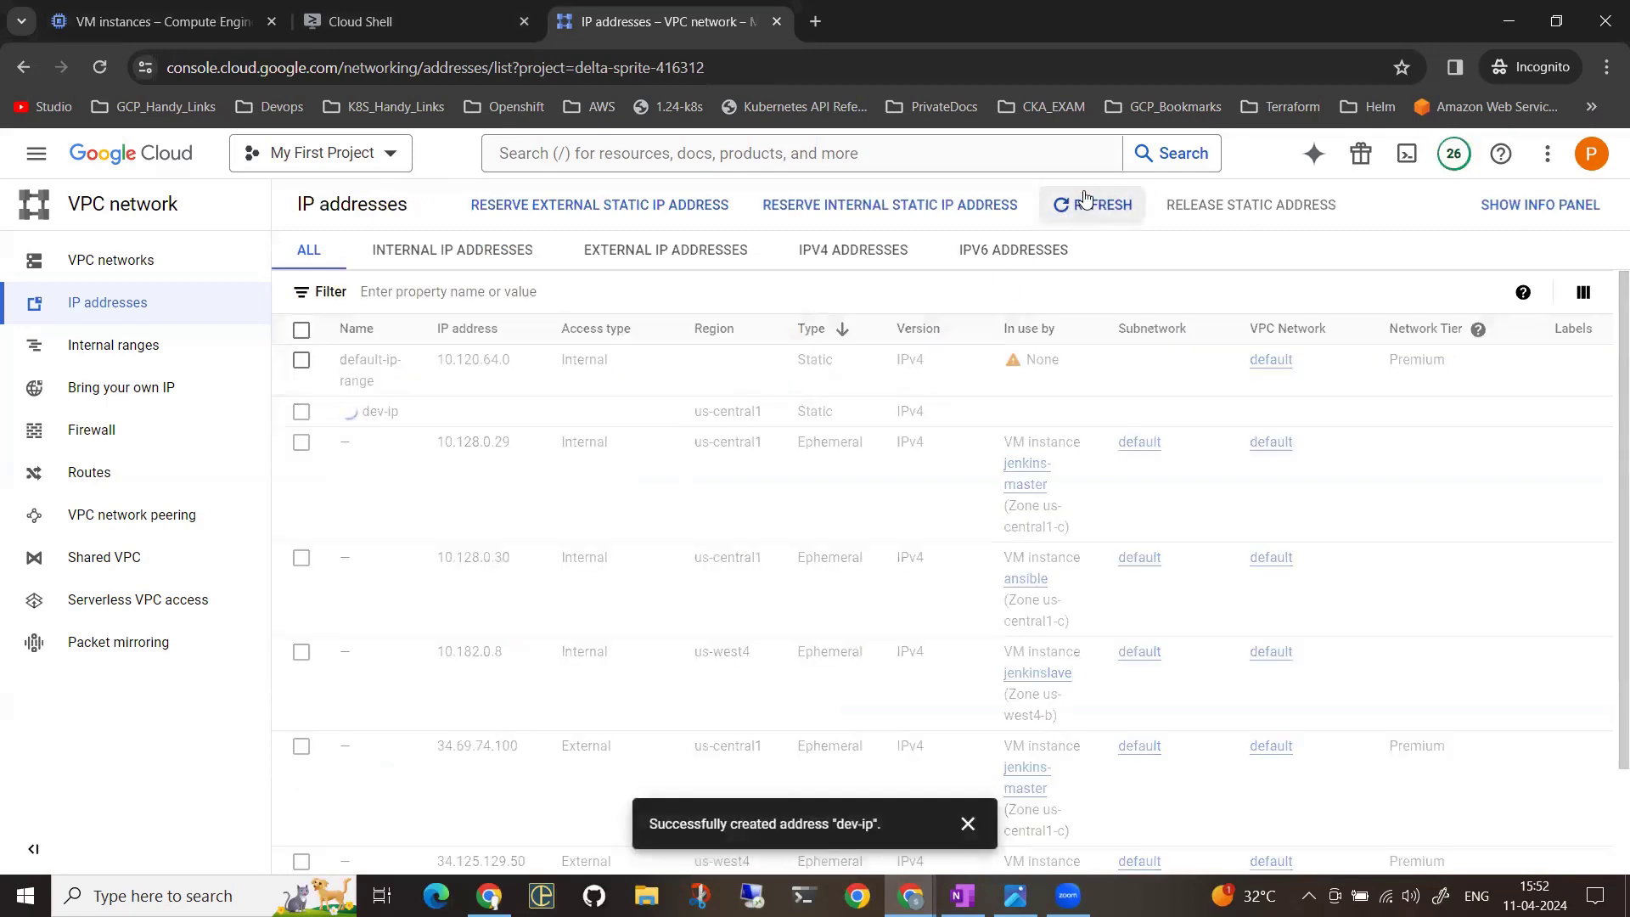
pyautogui.click(1087, 200)
pyautogui.click(1087, 200)
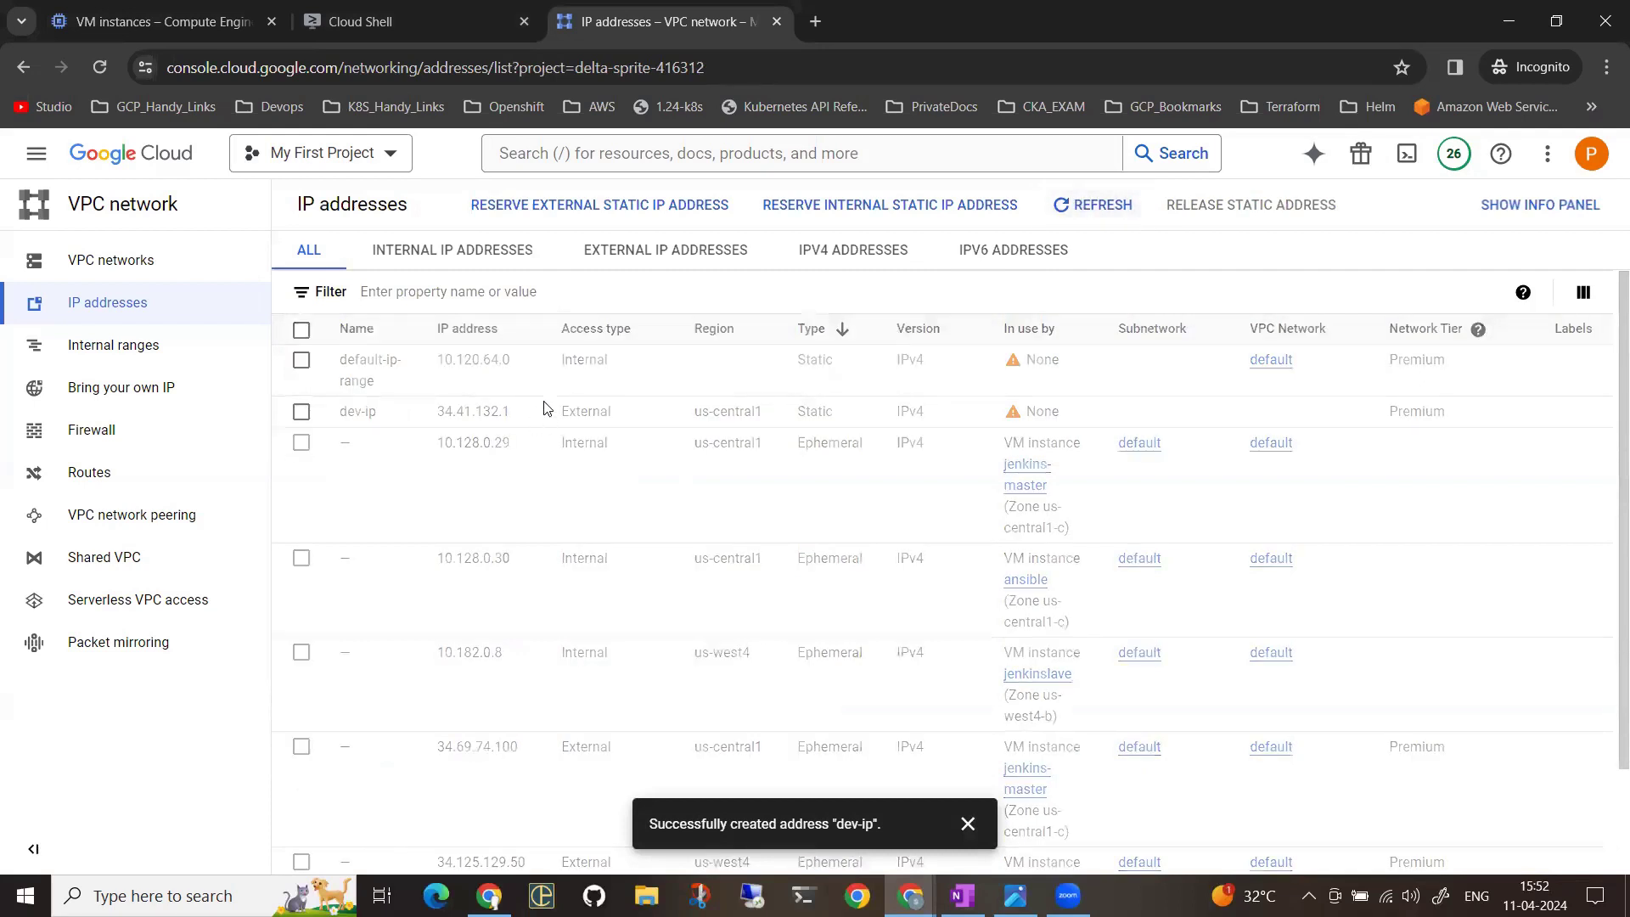
# Start creating a new VM instance in Compute Engine and name it dev-vm
pyautogui.click(161, 21)
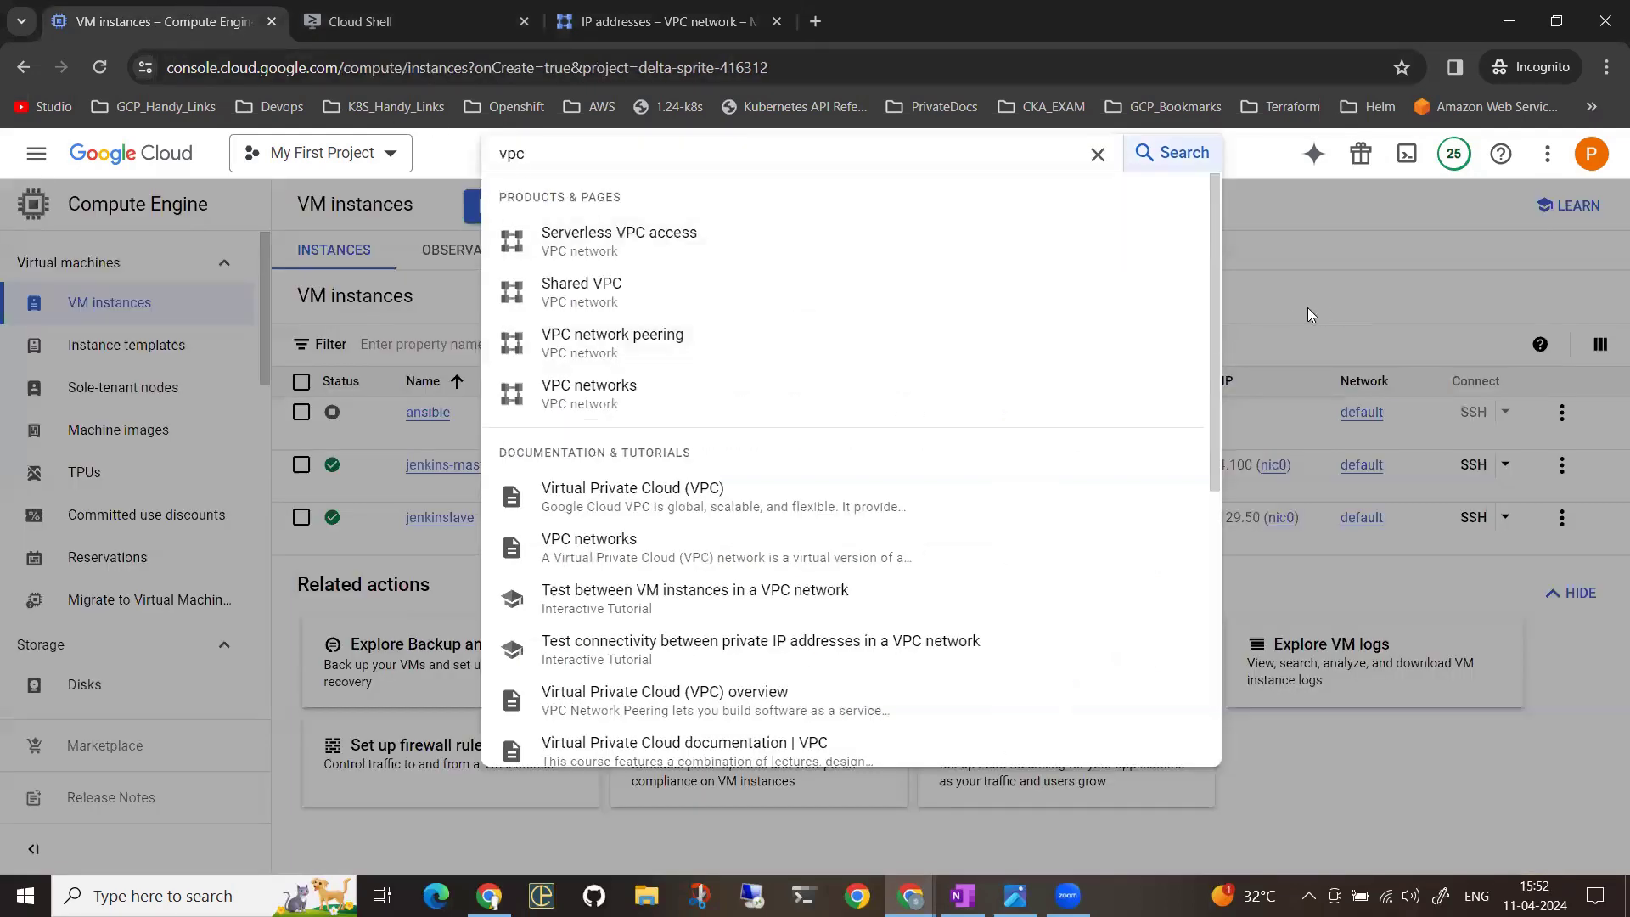
pyautogui.click(848, 207)
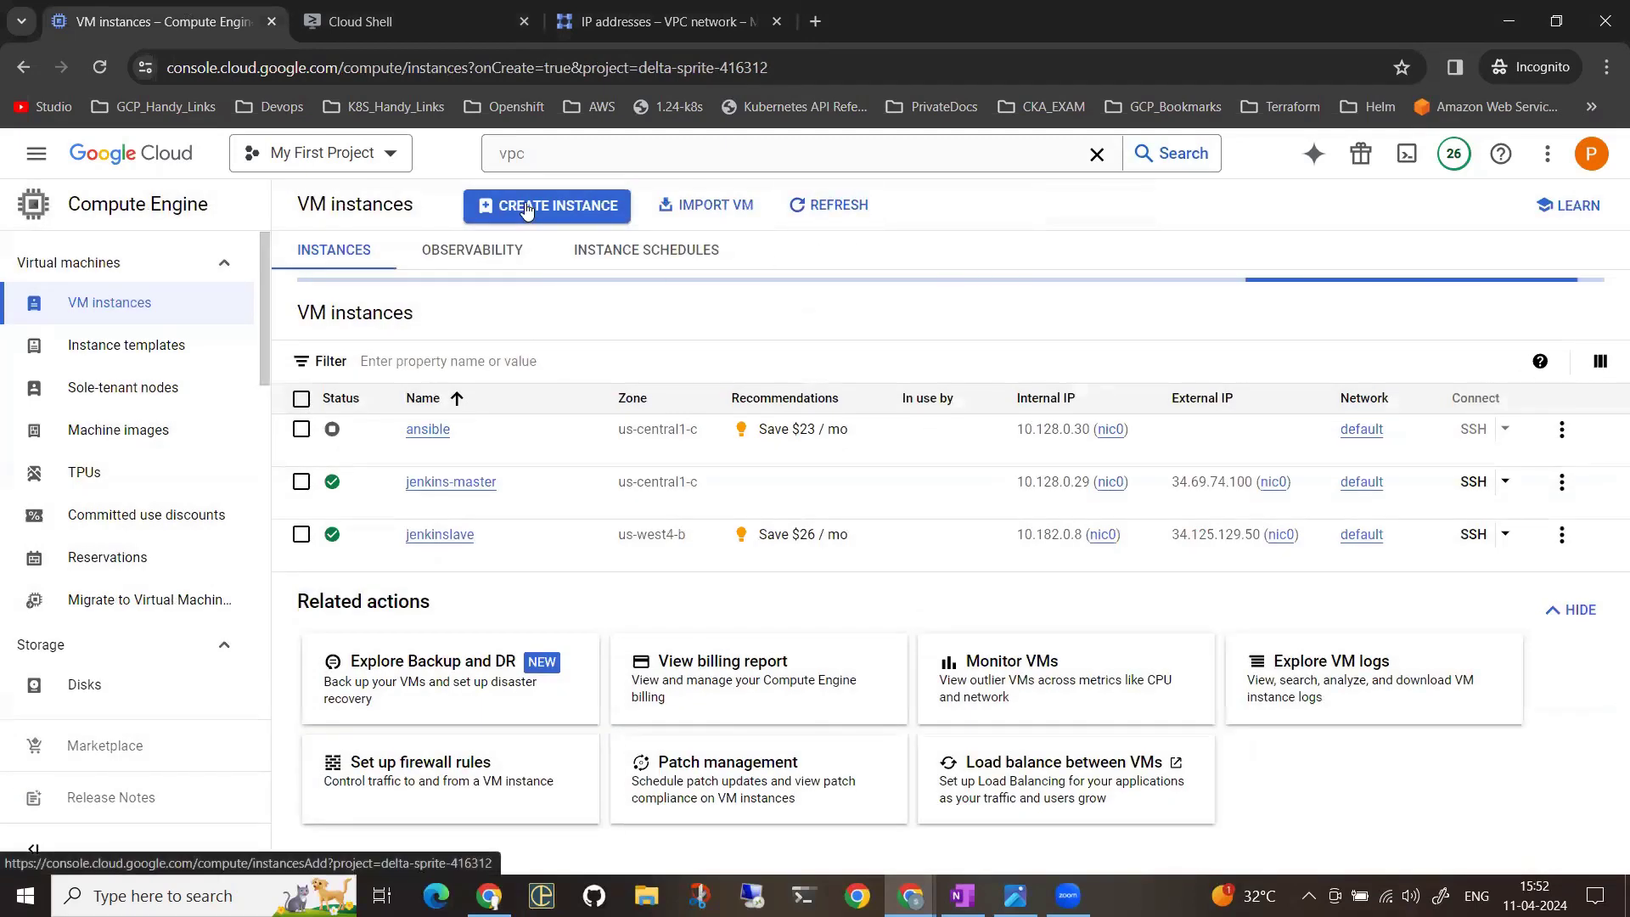
pyautogui.click(526, 208)
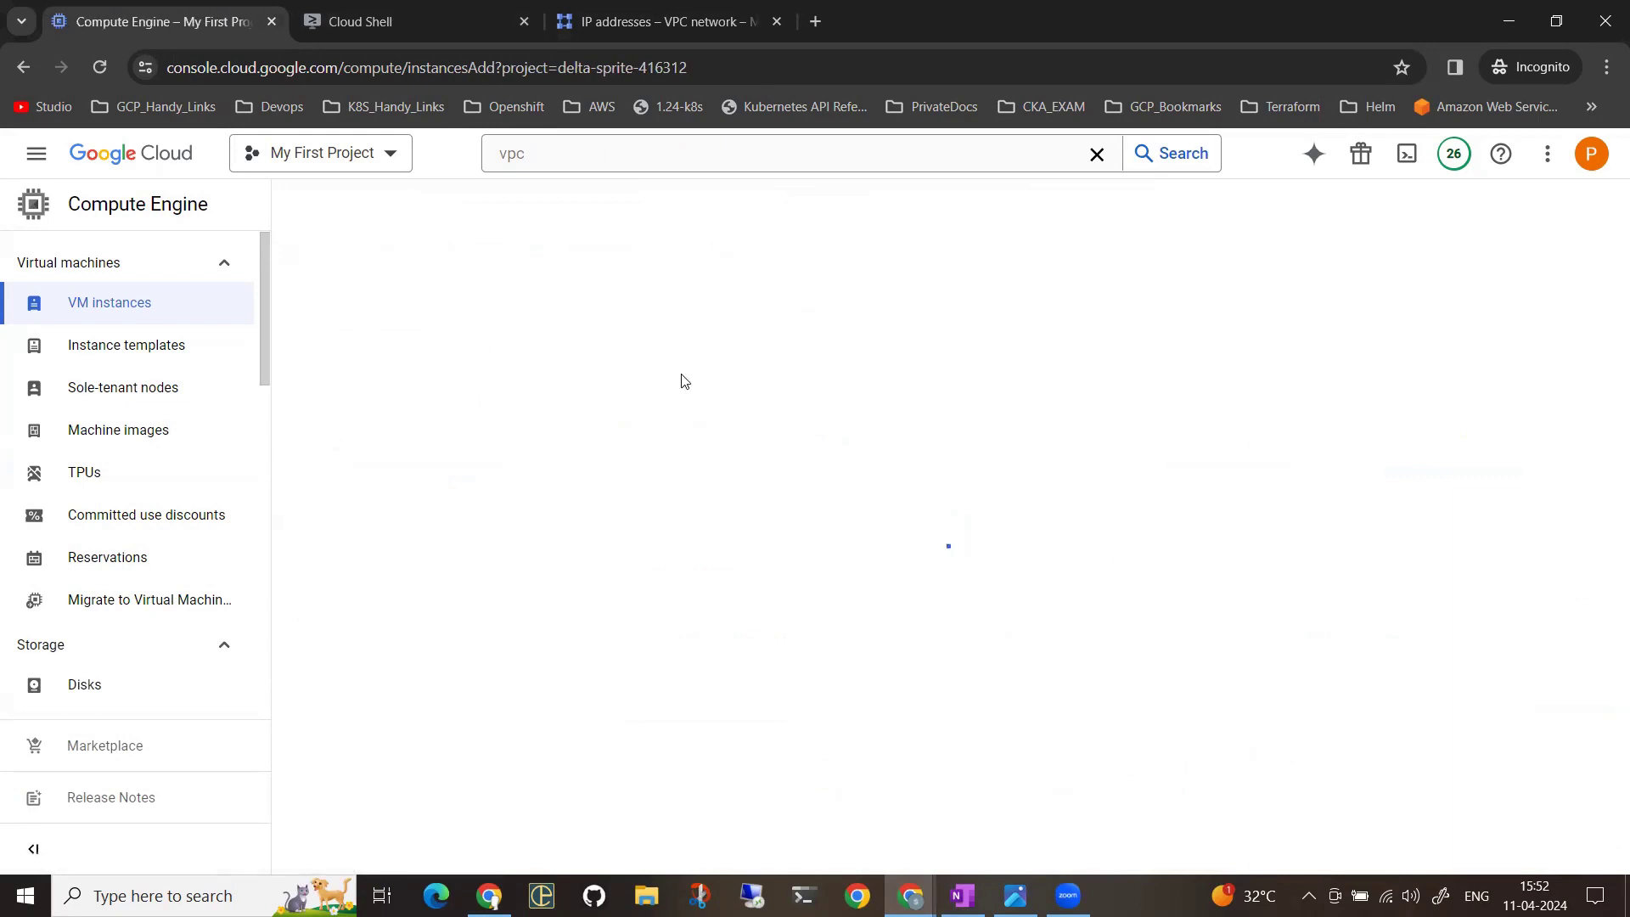
pyautogui.hotkey('alt', 'Tab')
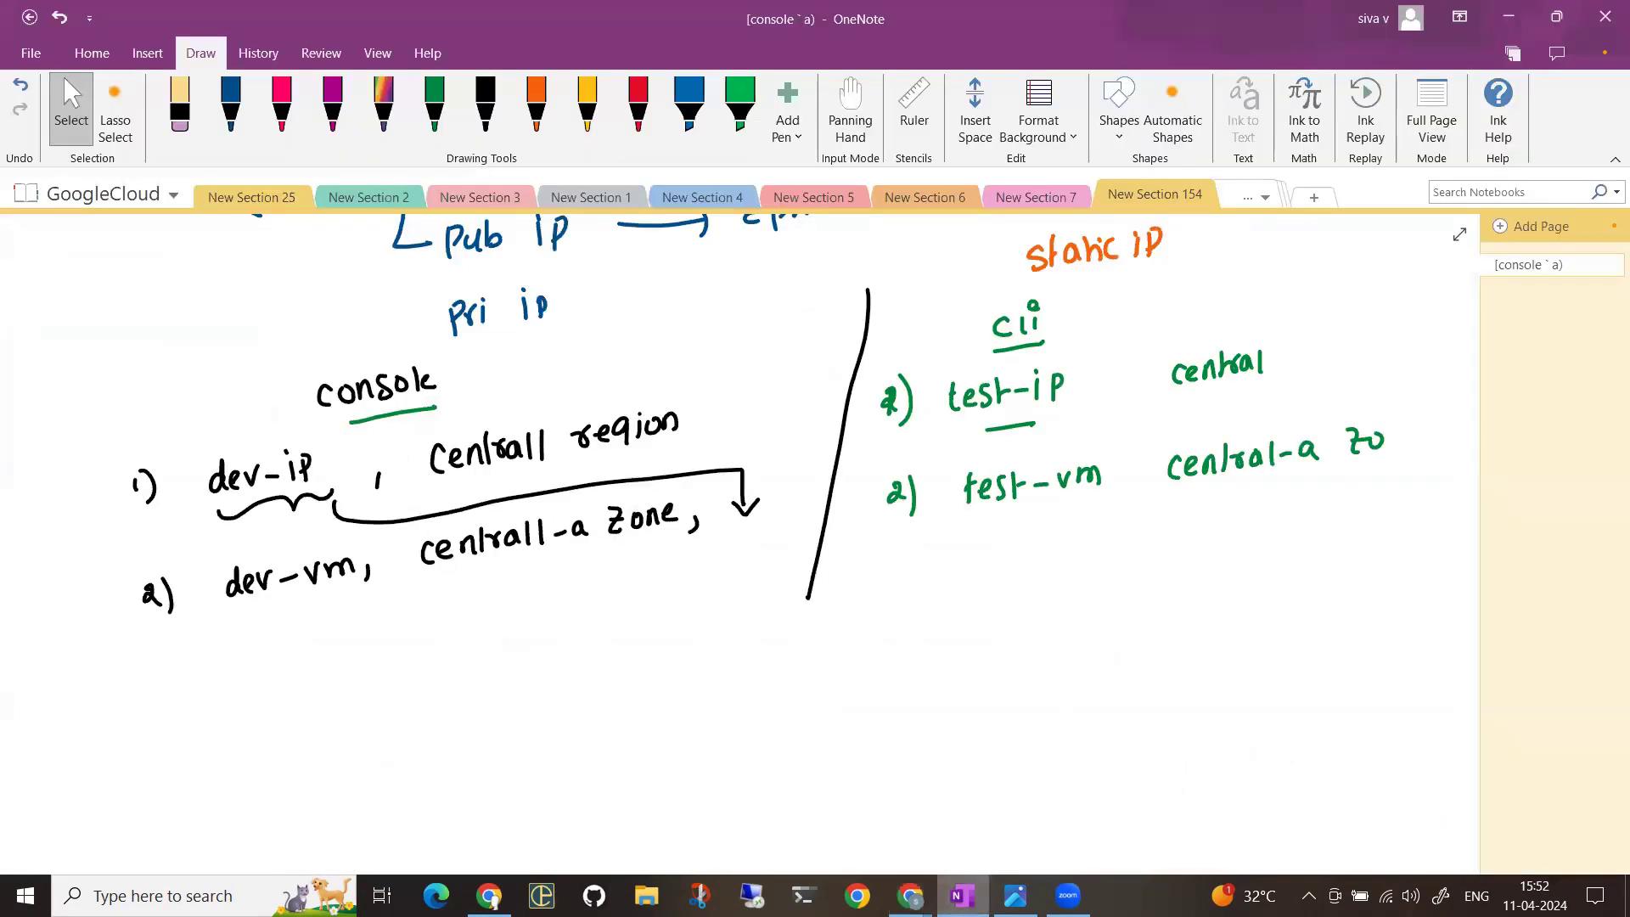
pyautogui.hotkey('alt', 'Tab')
pyautogui.tripleClick(464, 276)
pyautogui.write('dev')
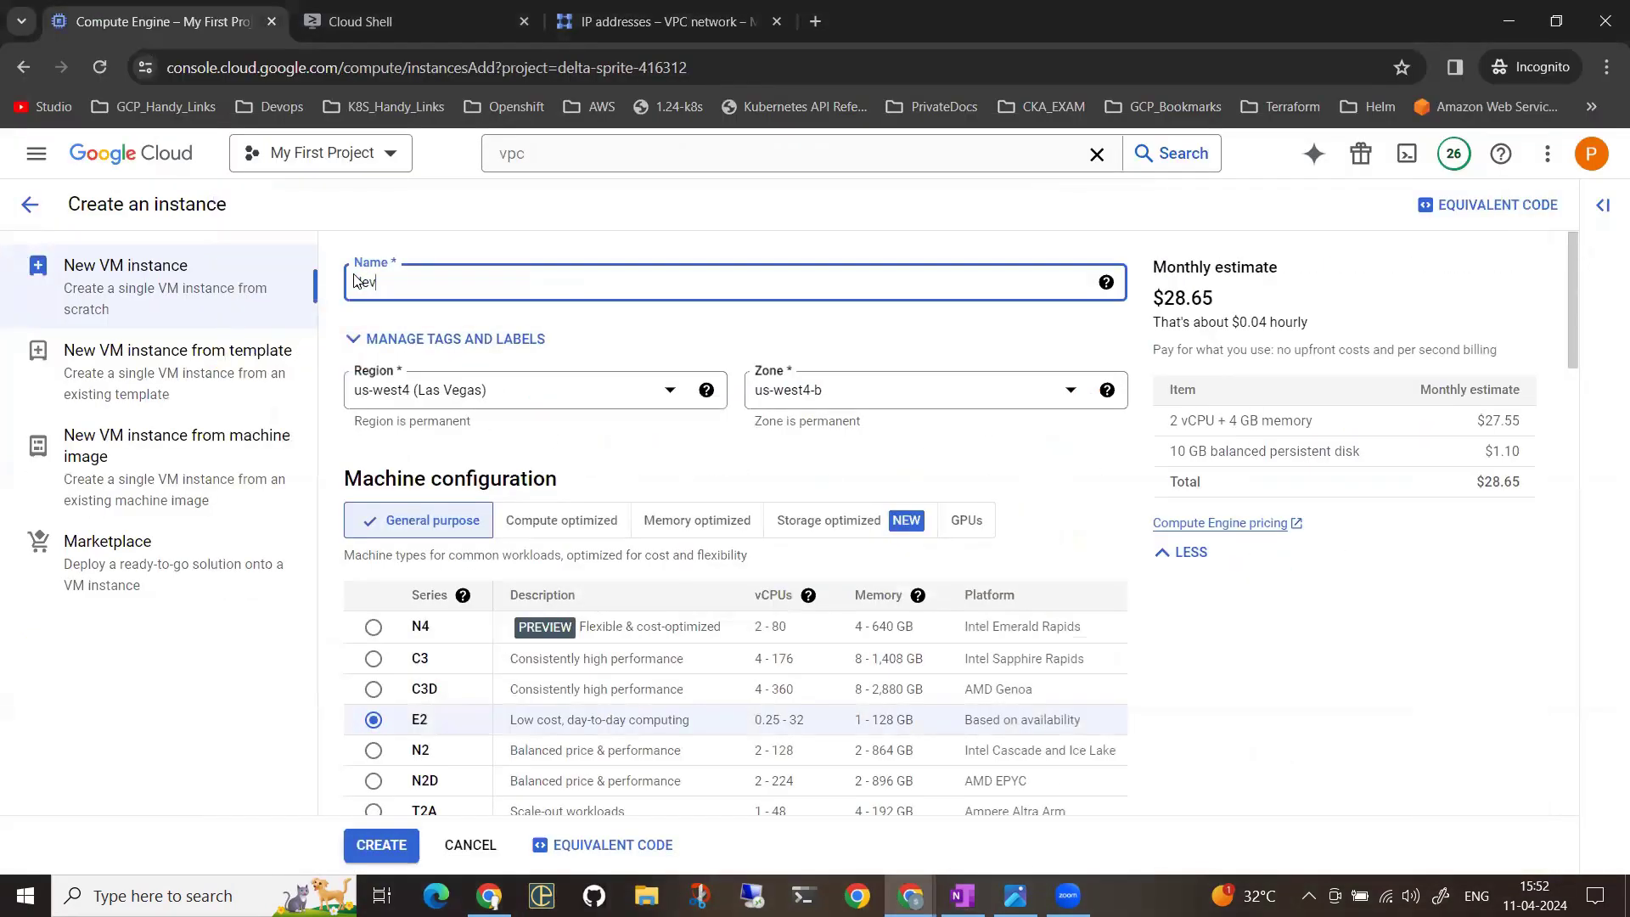
pyautogui.hotkey('ctrl', 'a')
pyautogui.click(1325, 606)
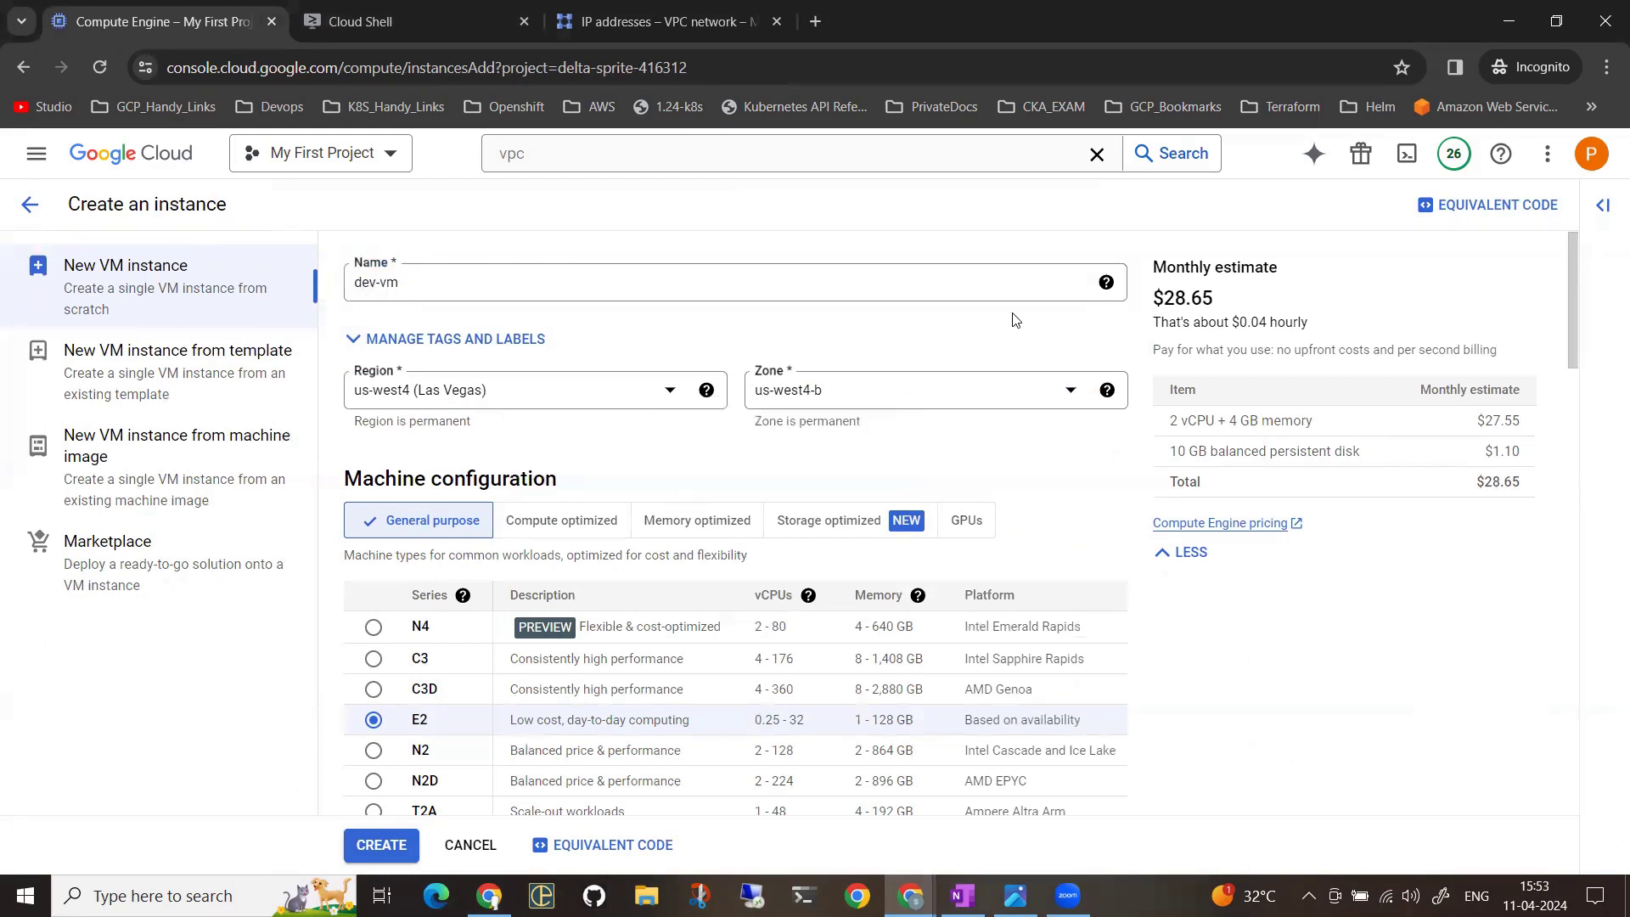
# Check the name and region of dev-ip in the IP addresses list, then return to the instance creation form
pyautogui.scroll(-1, 1014, 321)
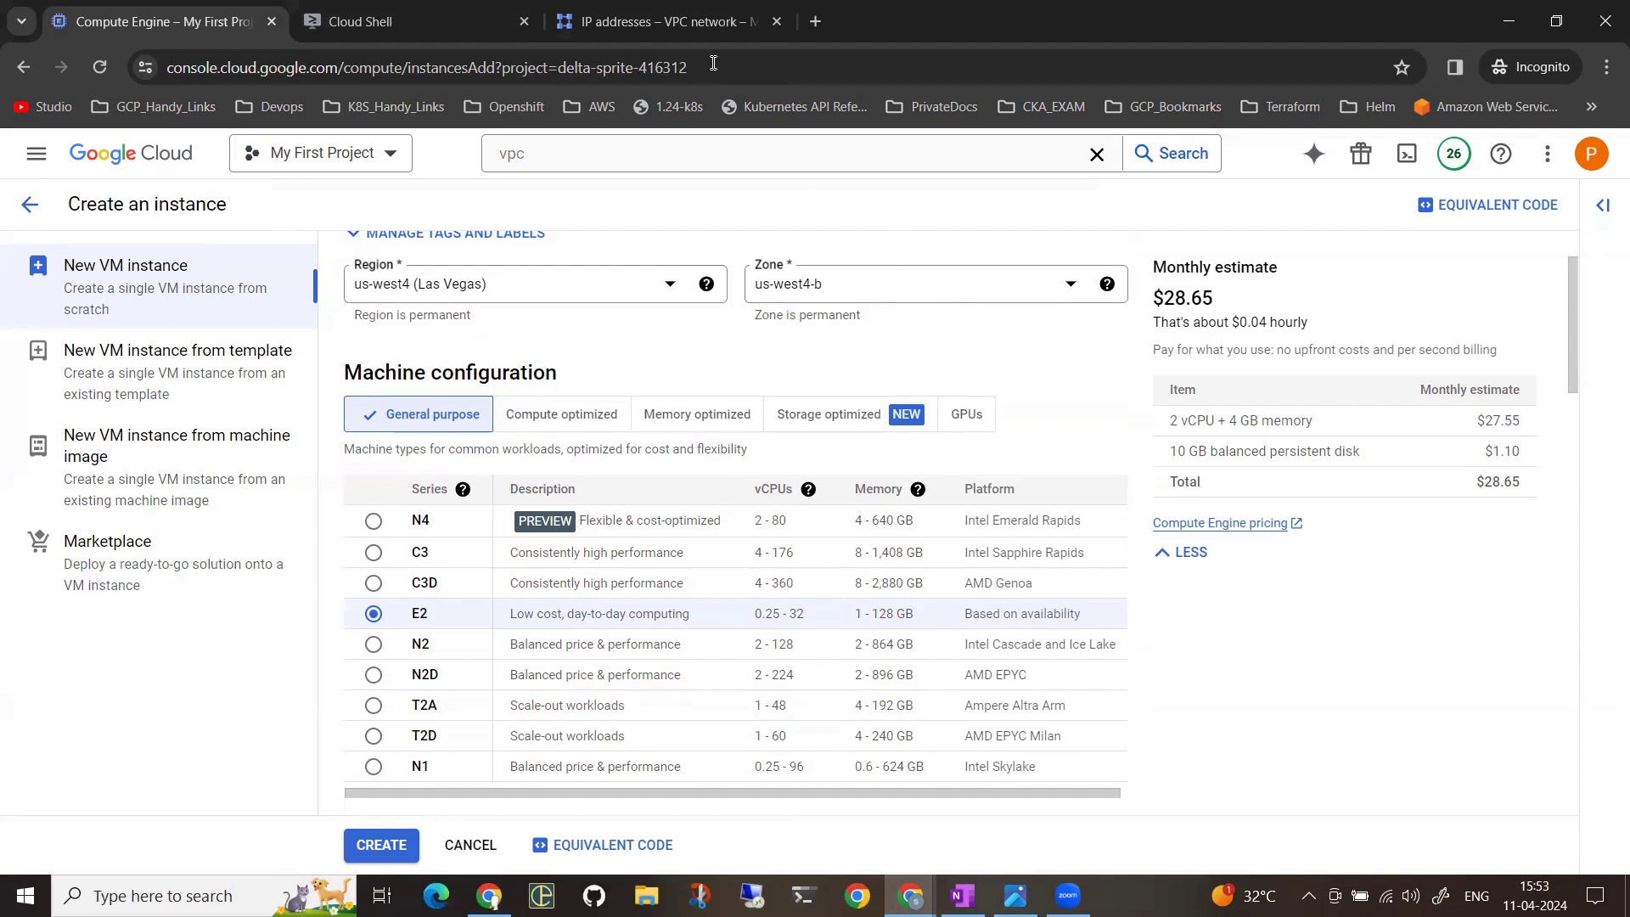
pyautogui.click(666, 21)
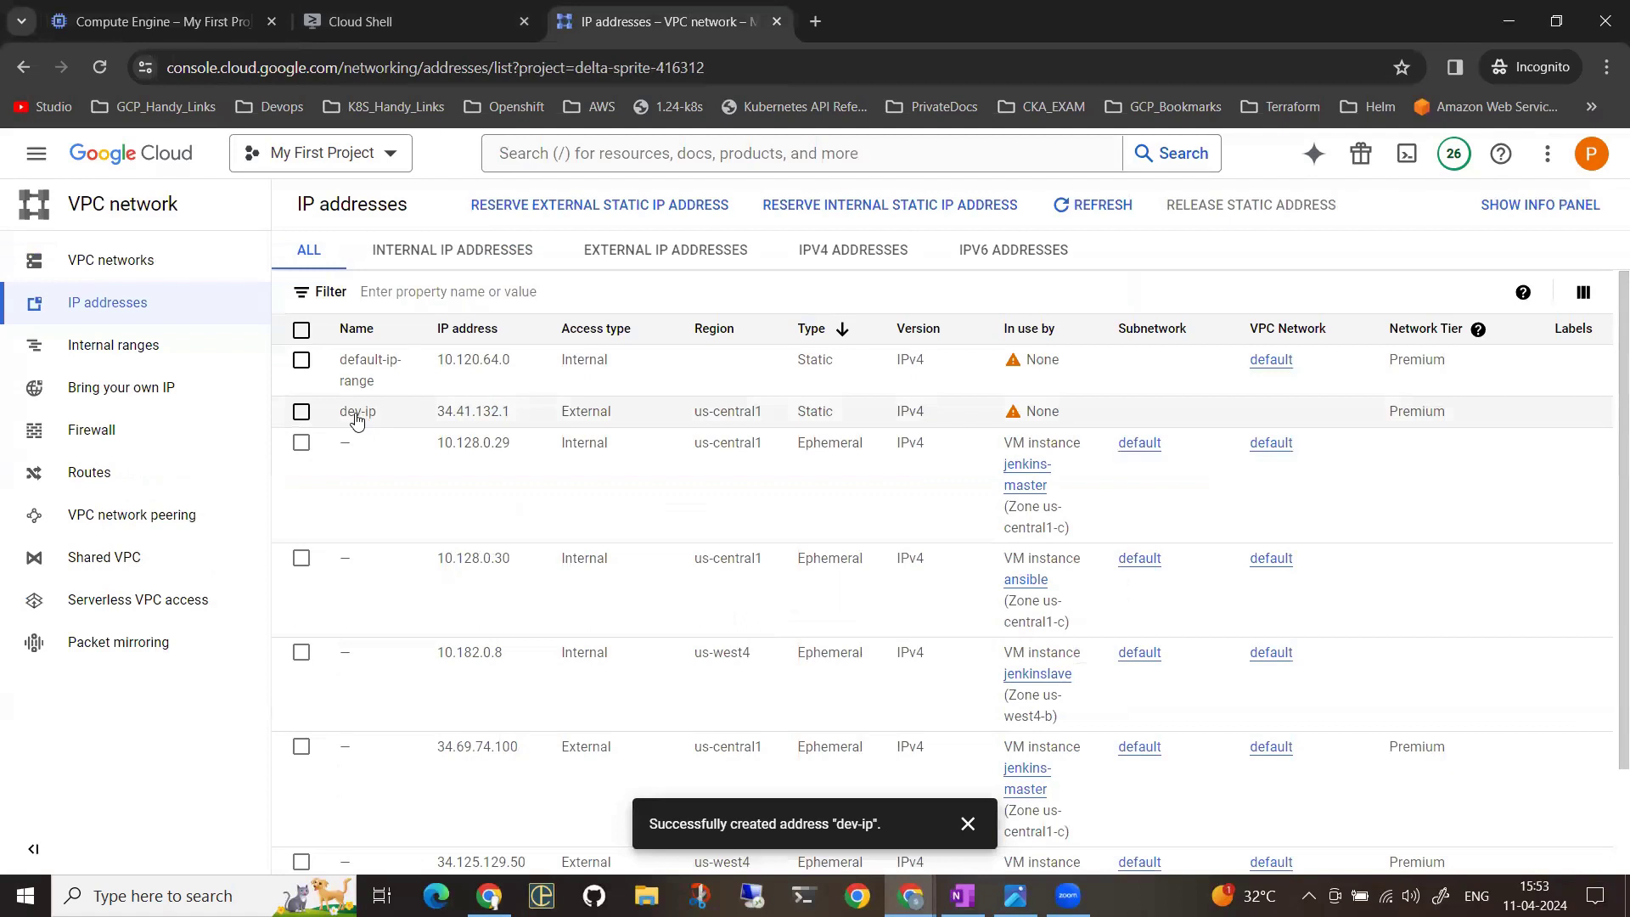
pyautogui.moveTo(338, 415); pyautogui.dragTo(378, 413)
pyautogui.moveTo(689, 415); pyautogui.dragTo(771, 416)
pyautogui.click(231, 21)
pyautogui.scroll(5, 395, 278)
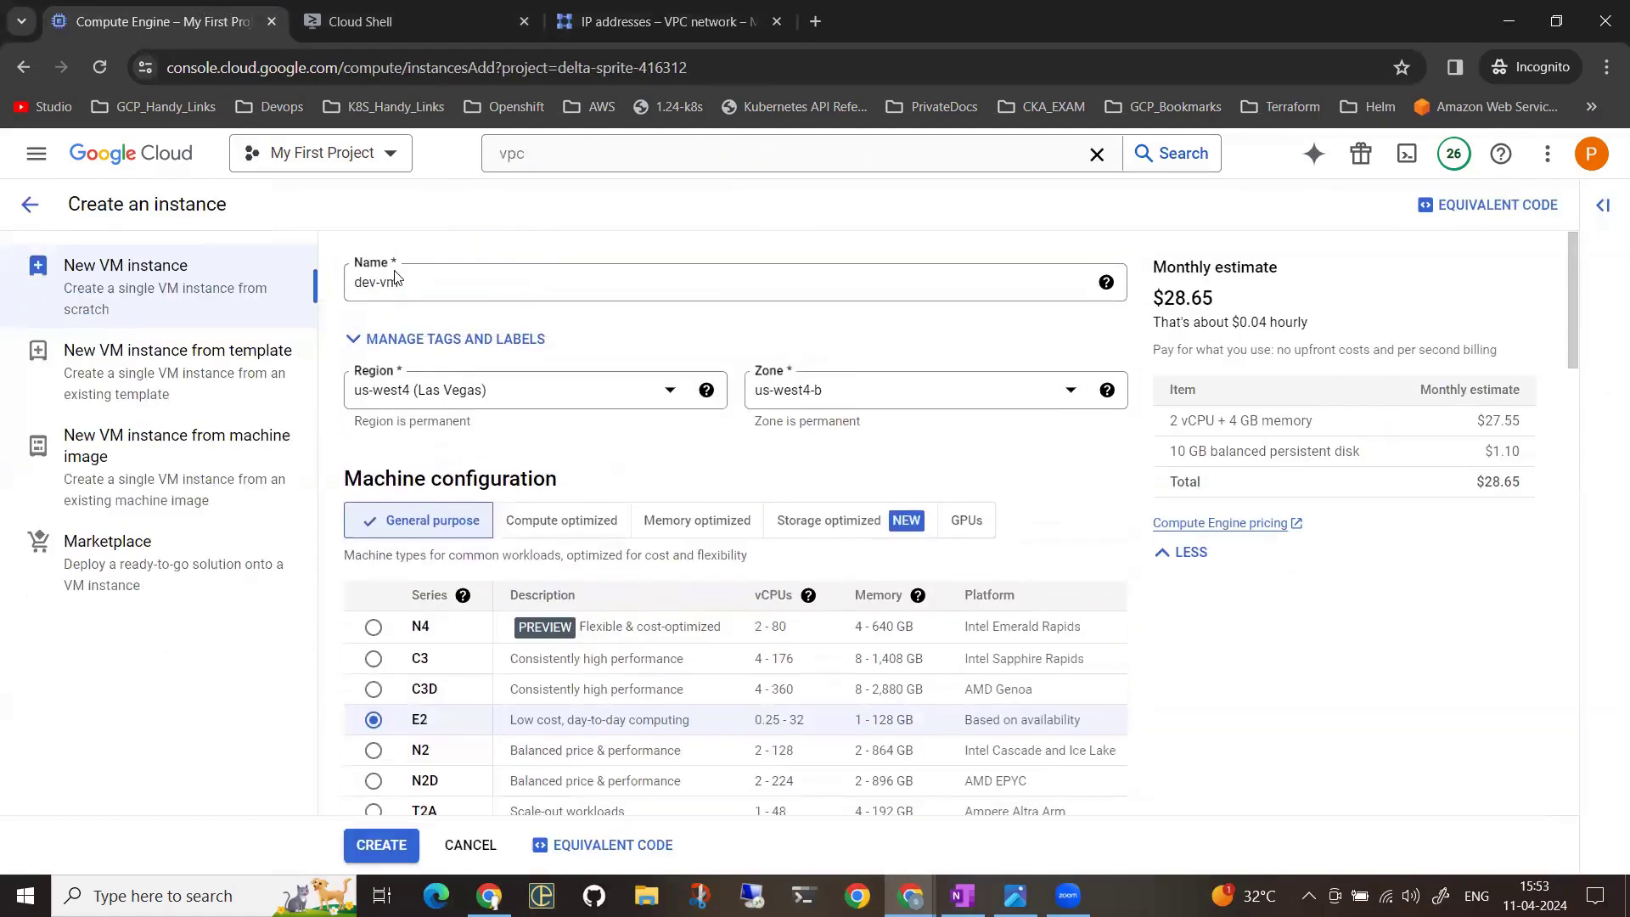
# Expand the instance's advanced networking options and open the default network interface for editing
pyautogui.scroll(-3, 843, 351)
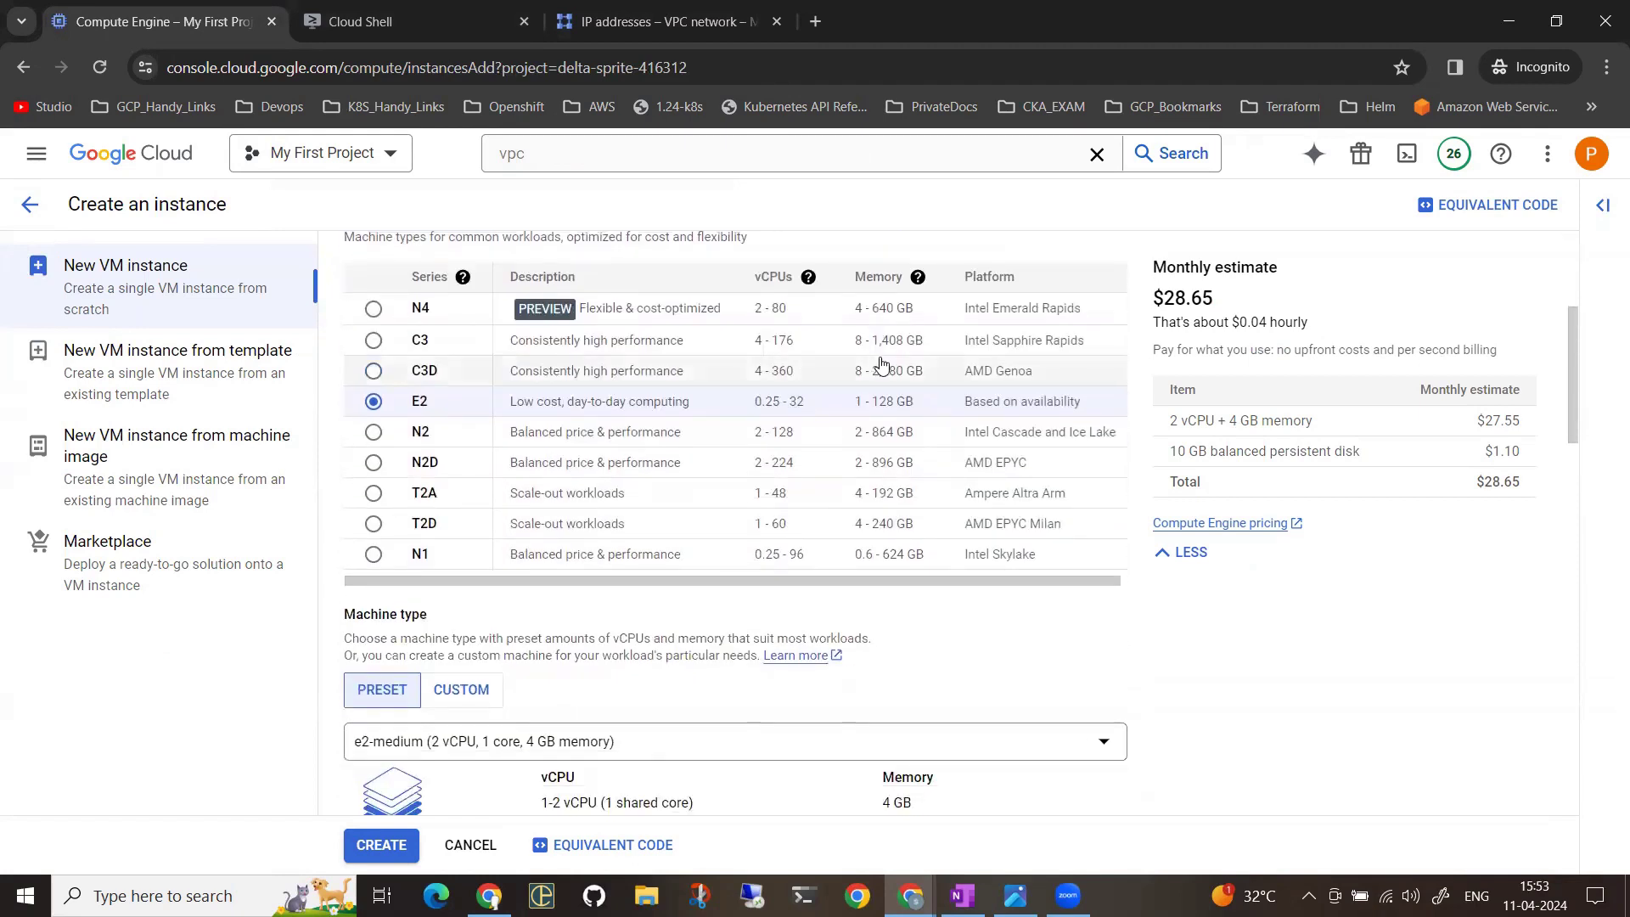
pyautogui.scroll(-10, 881, 365)
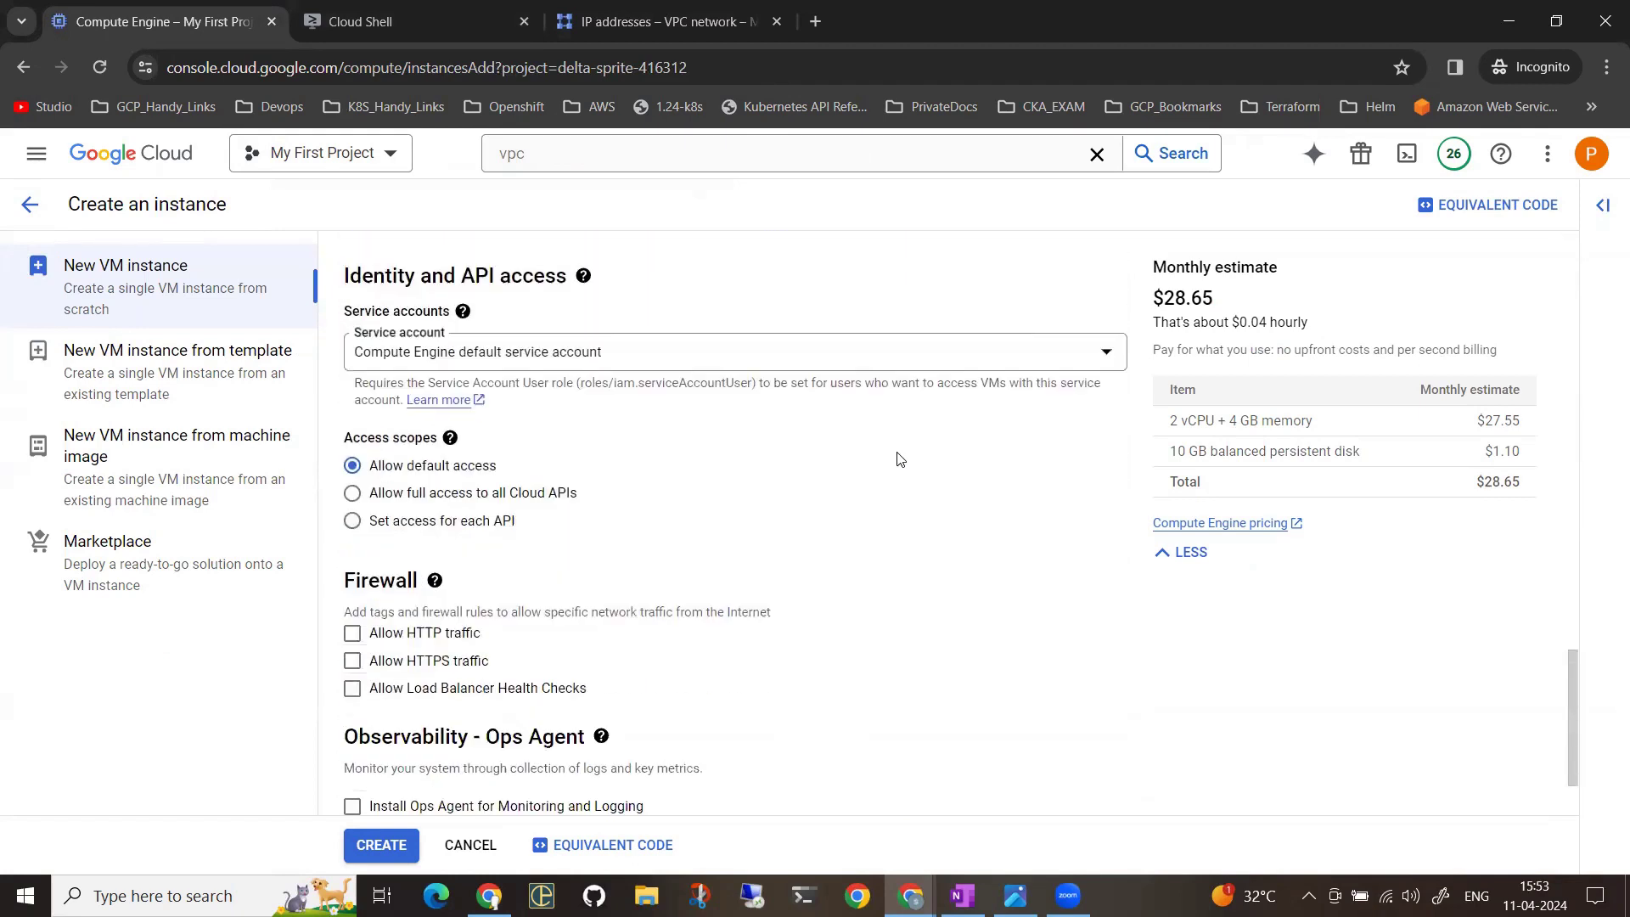
pyautogui.scroll(-2, 901, 459)
pyautogui.click(877, 747)
pyautogui.scroll(-2, 901, 541)
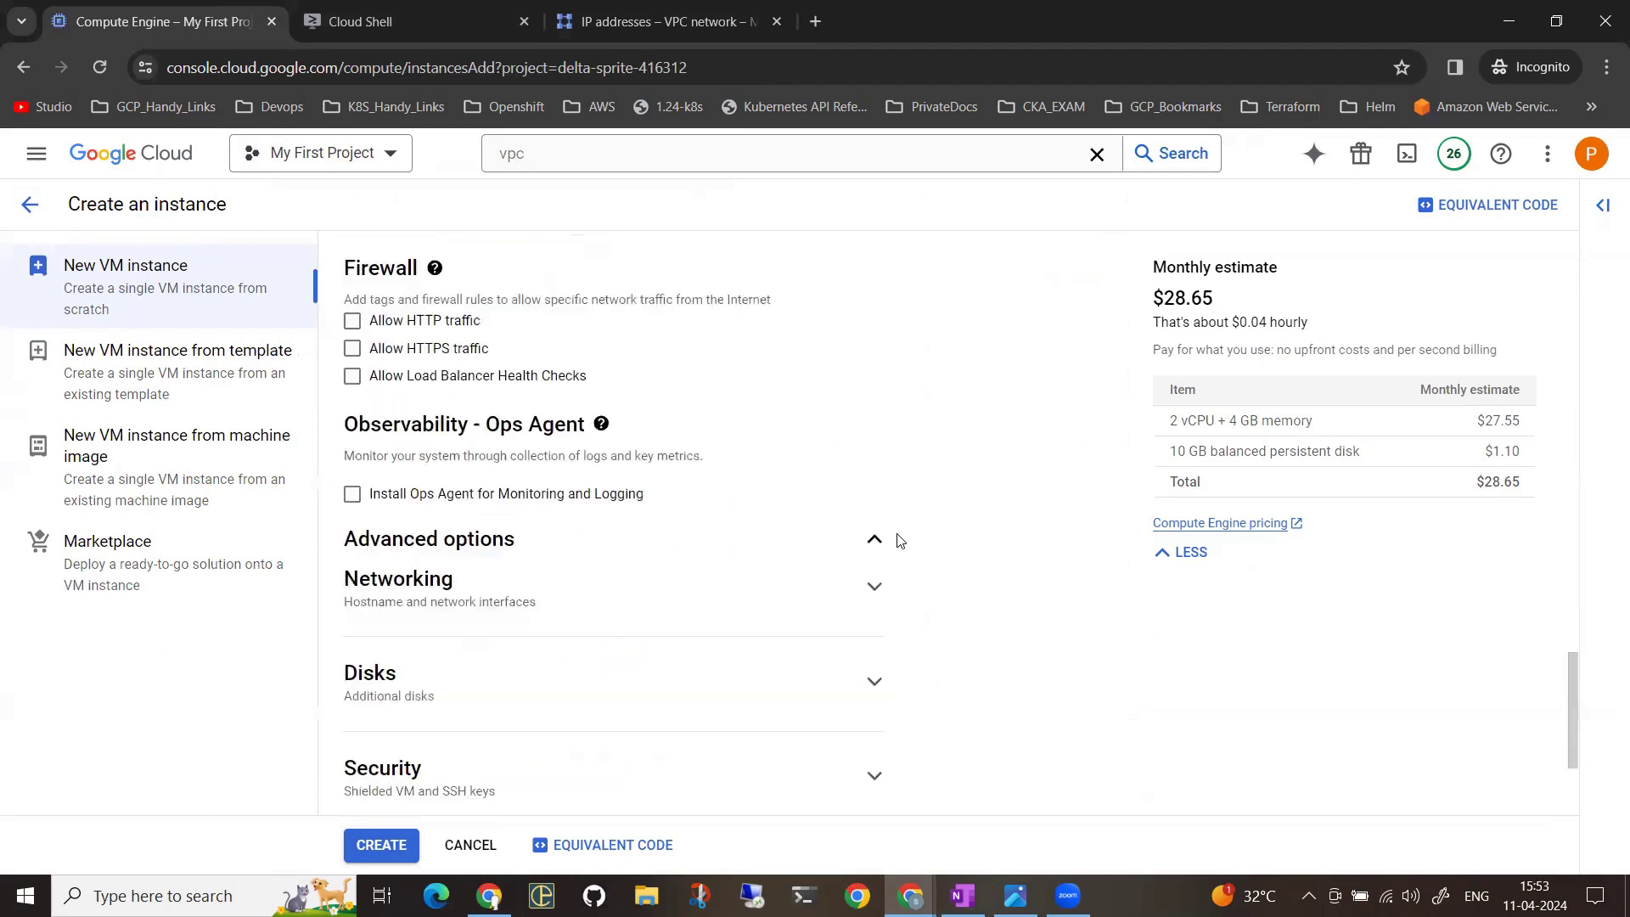
pyautogui.scroll(-1, 892, 535)
pyautogui.click(873, 469)
pyautogui.scroll(-5, 874, 475)
pyautogui.scroll(2, 764, 510)
pyautogui.scroll(-4, 768, 510)
pyautogui.click(858, 406)
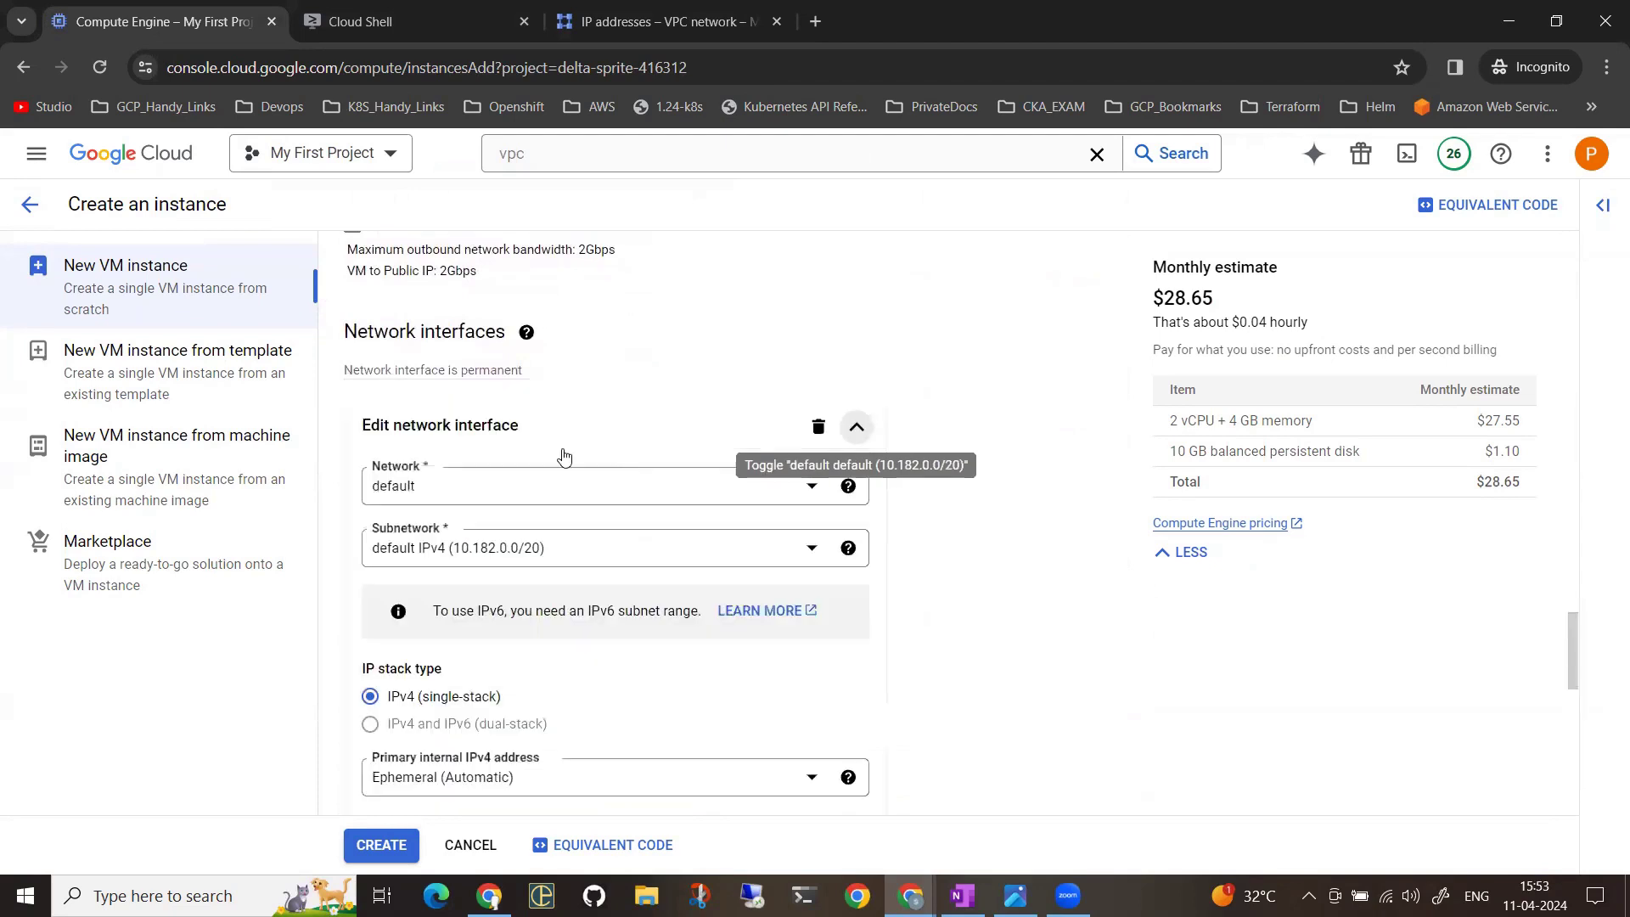
# Examine the external IPv4 address choices of the network interface and compare the instance's region with dev-ip's region in the IP addresses list
pyautogui.scroll(-5, 713, 469)
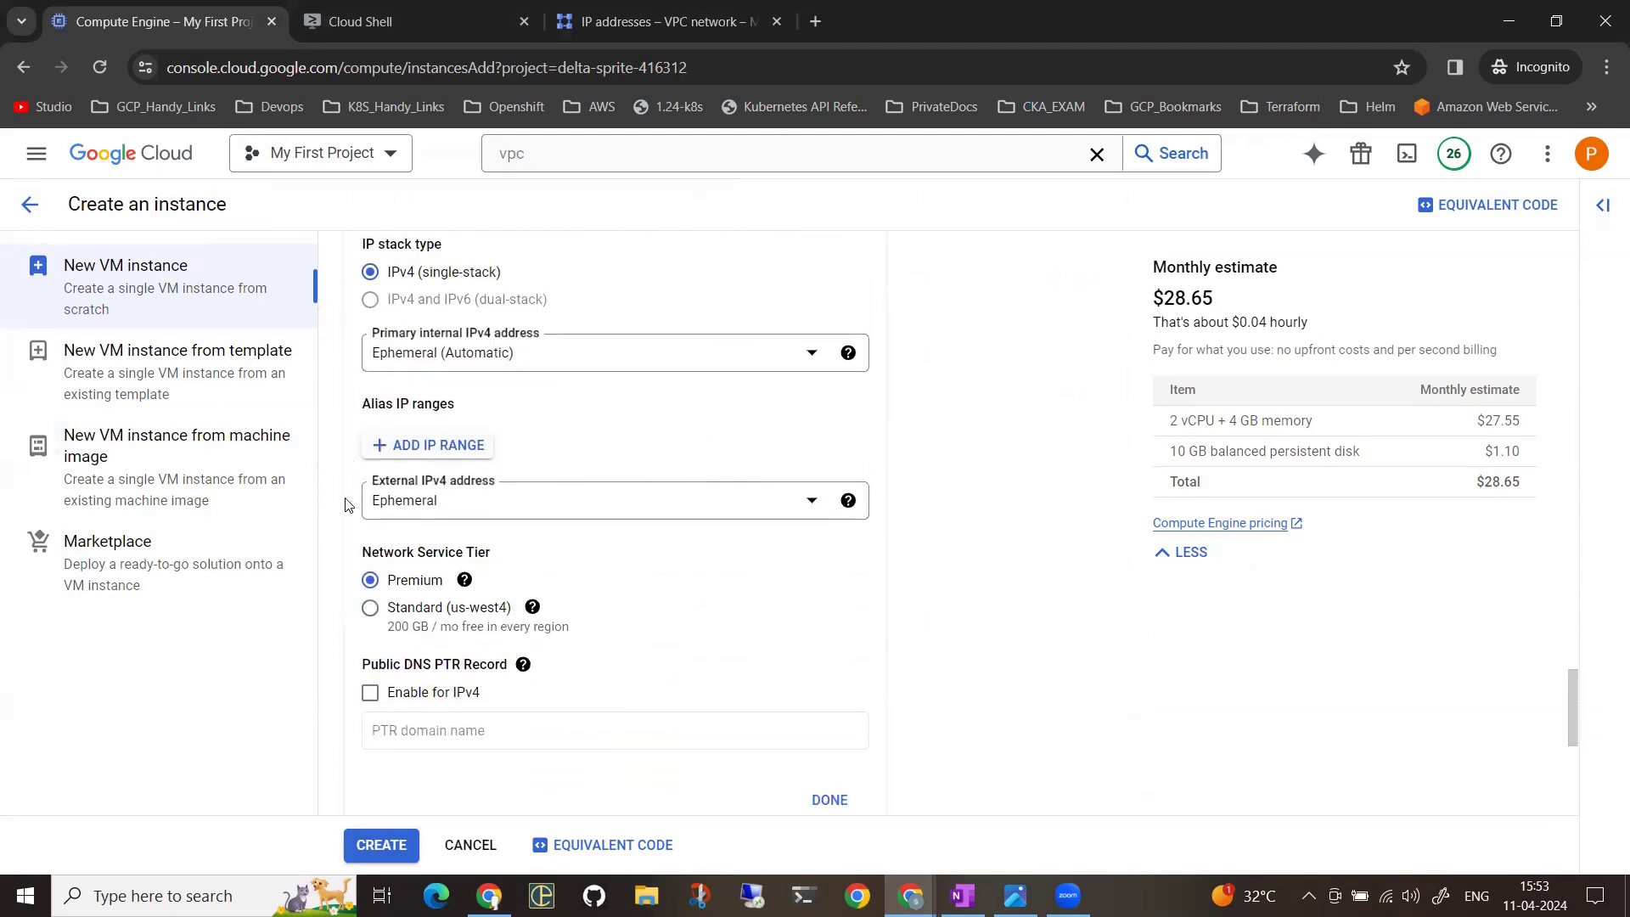
pyautogui.click(545, 505)
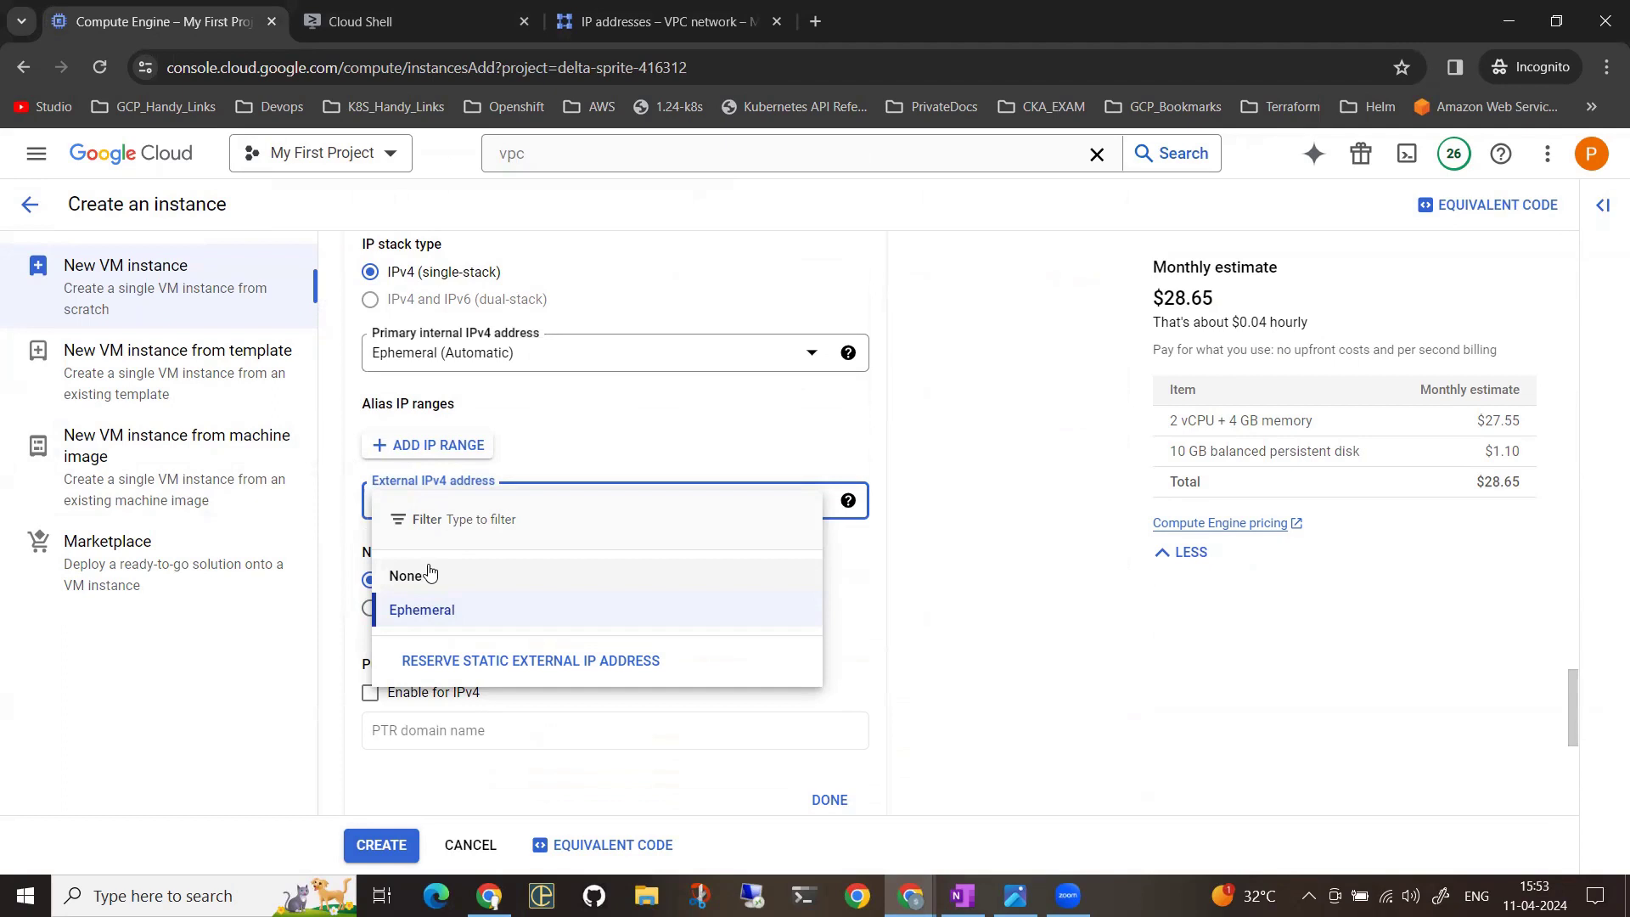
pyautogui.click(701, 12)
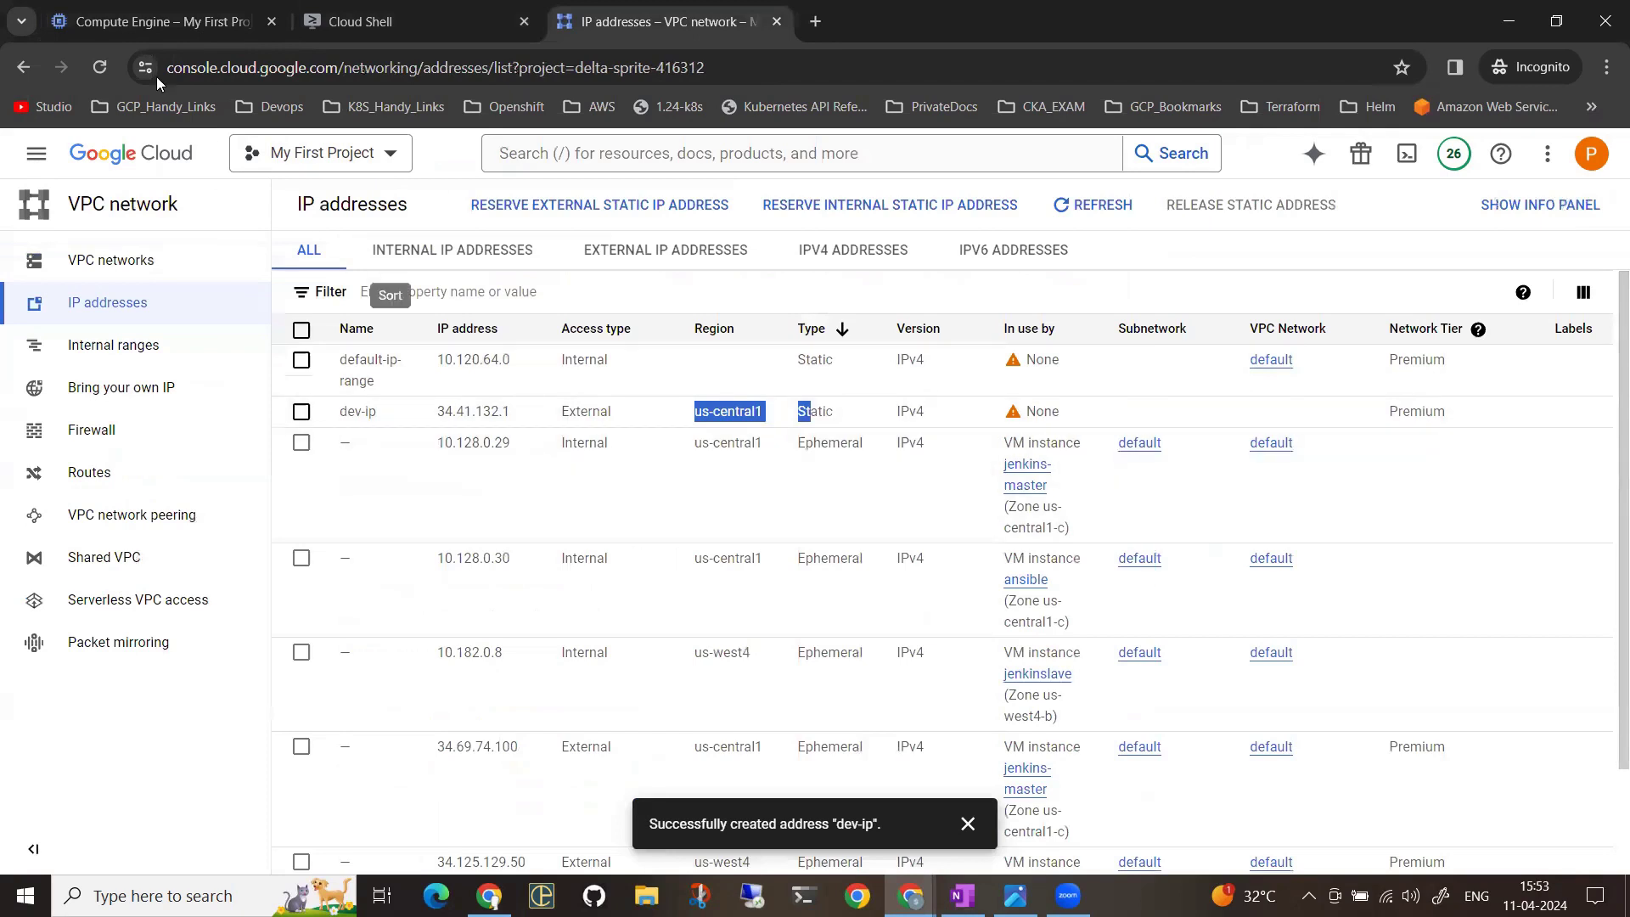
pyautogui.click(153, 21)
pyautogui.click(979, 398)
# Set the region of the dev-vm instance to us-central1 (Iowa)
pyautogui.scroll(12, 1197, 582)
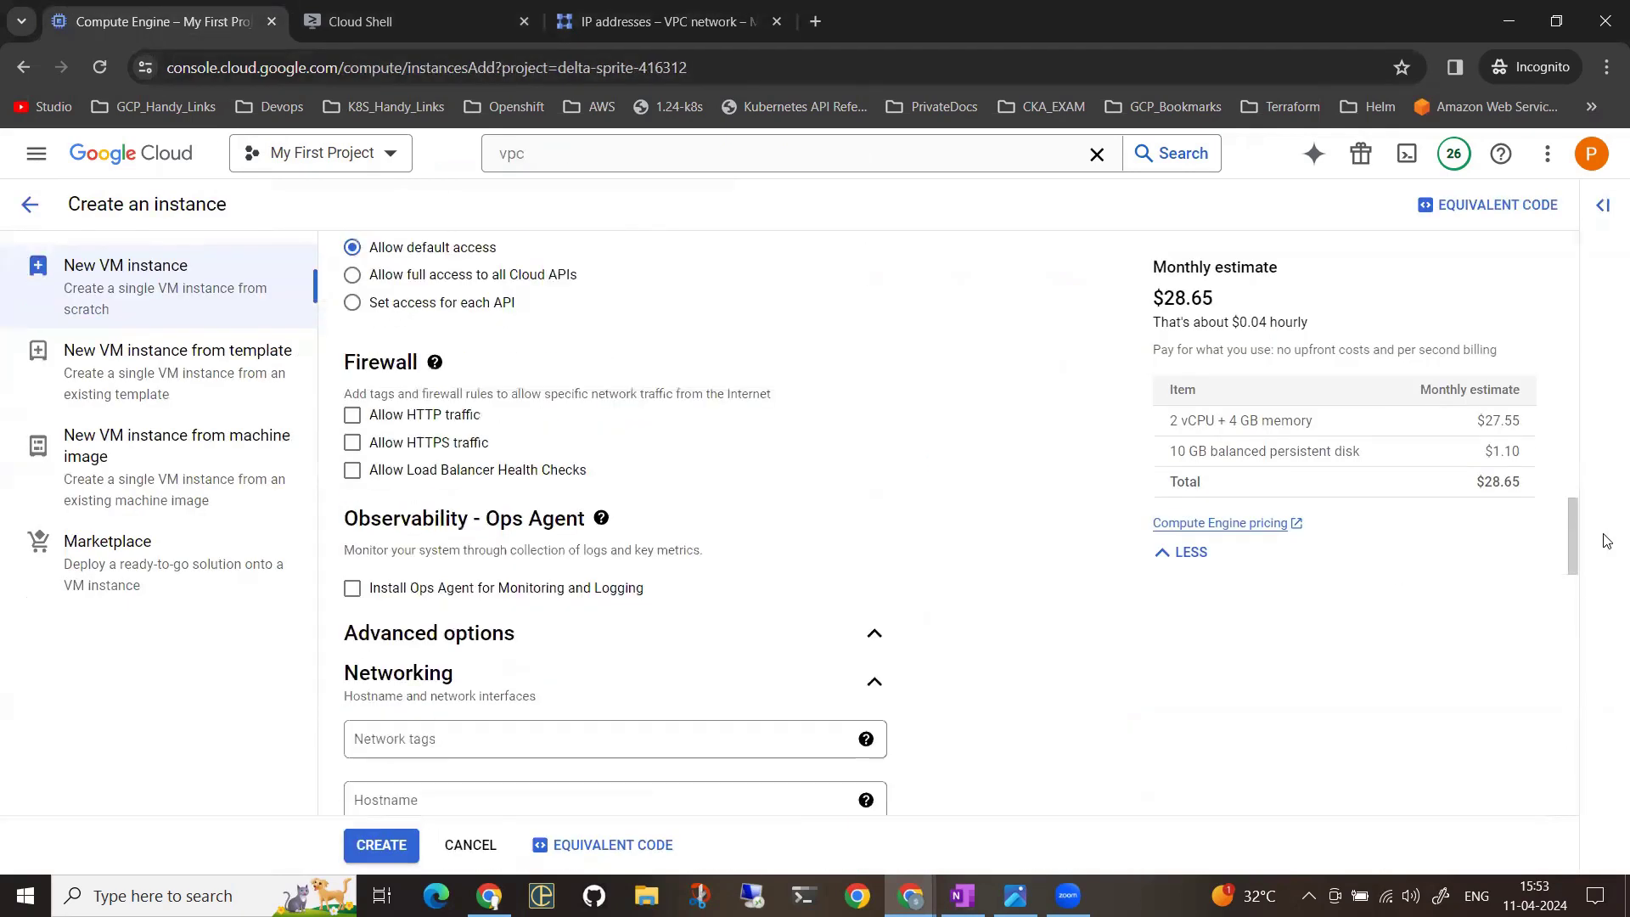
pyautogui.moveTo(1572, 513); pyautogui.dragTo(1571, 242)
pyautogui.click(412, 393)
pyautogui.scroll(-4, 466, 501)
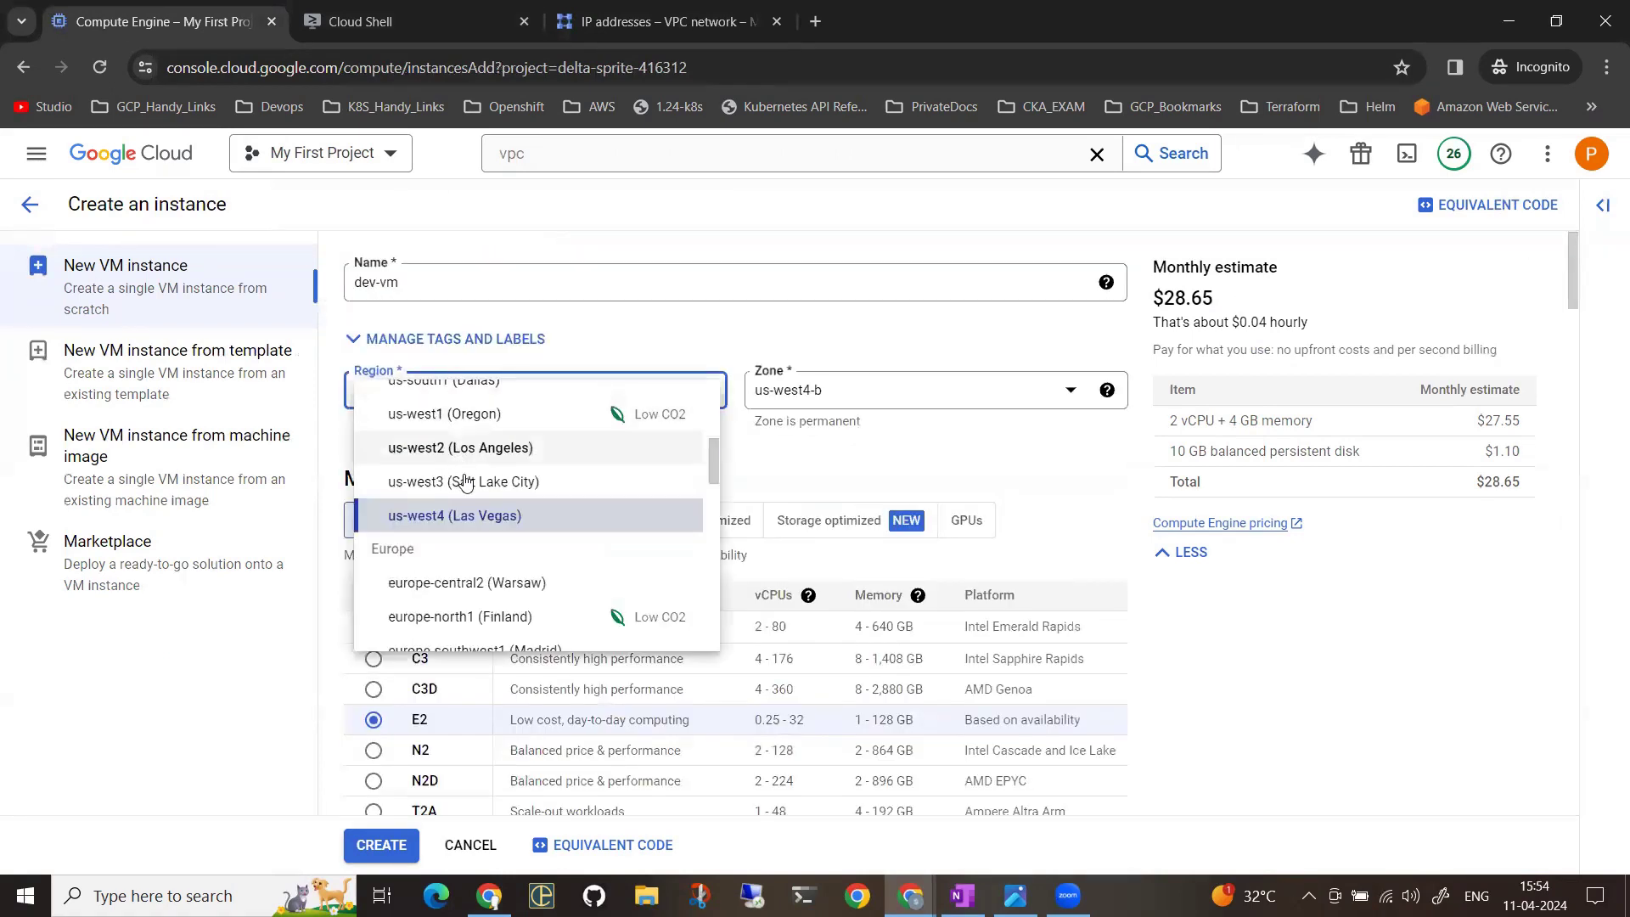
pyautogui.scroll(5, 461, 466)
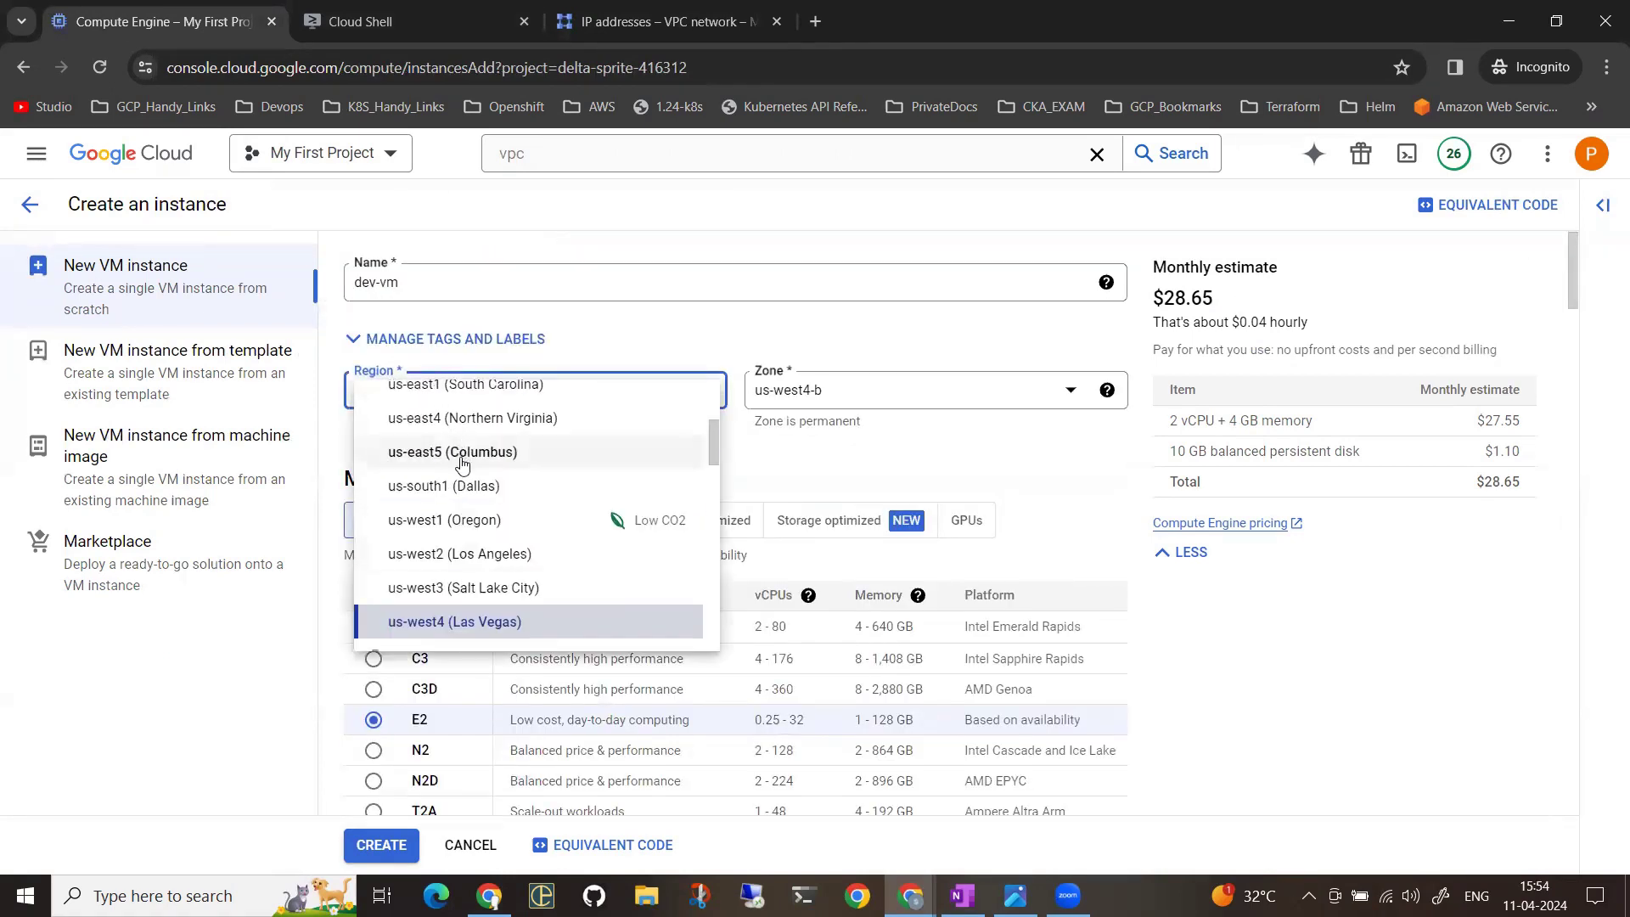
pyautogui.click(462, 465)
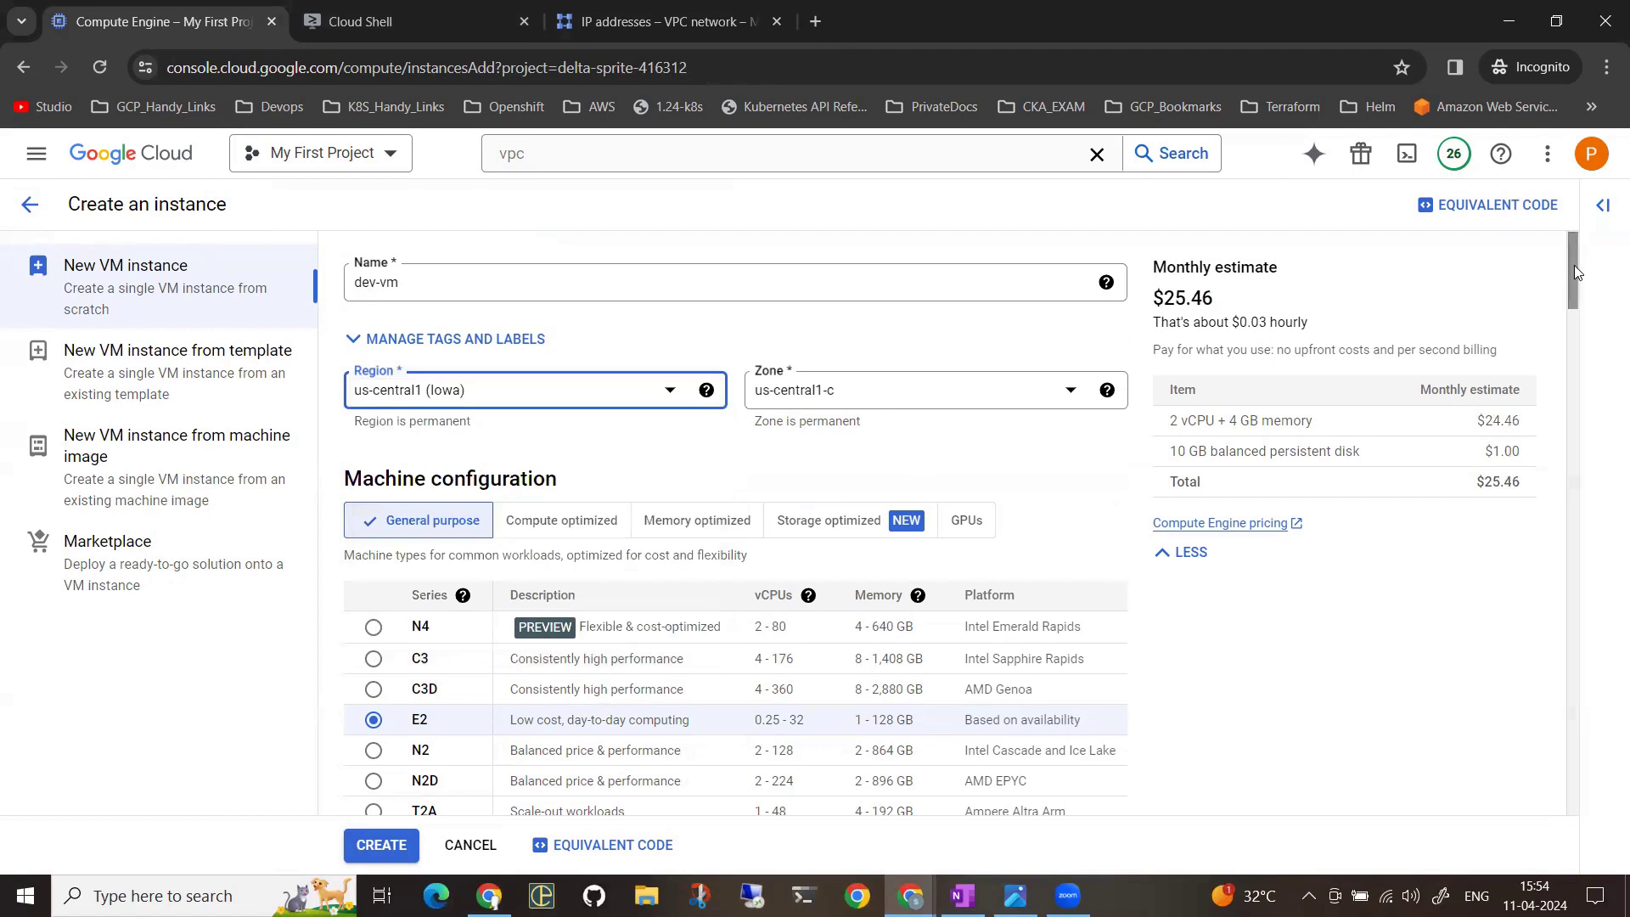
# Assign the reserved dev-ip as the network interface's external IPv4 address and create the dev-vm instance
pyautogui.moveTo(1574, 265); pyautogui.dragTo(1574, 290)
pyautogui.scroll(-15, 1574, 575)
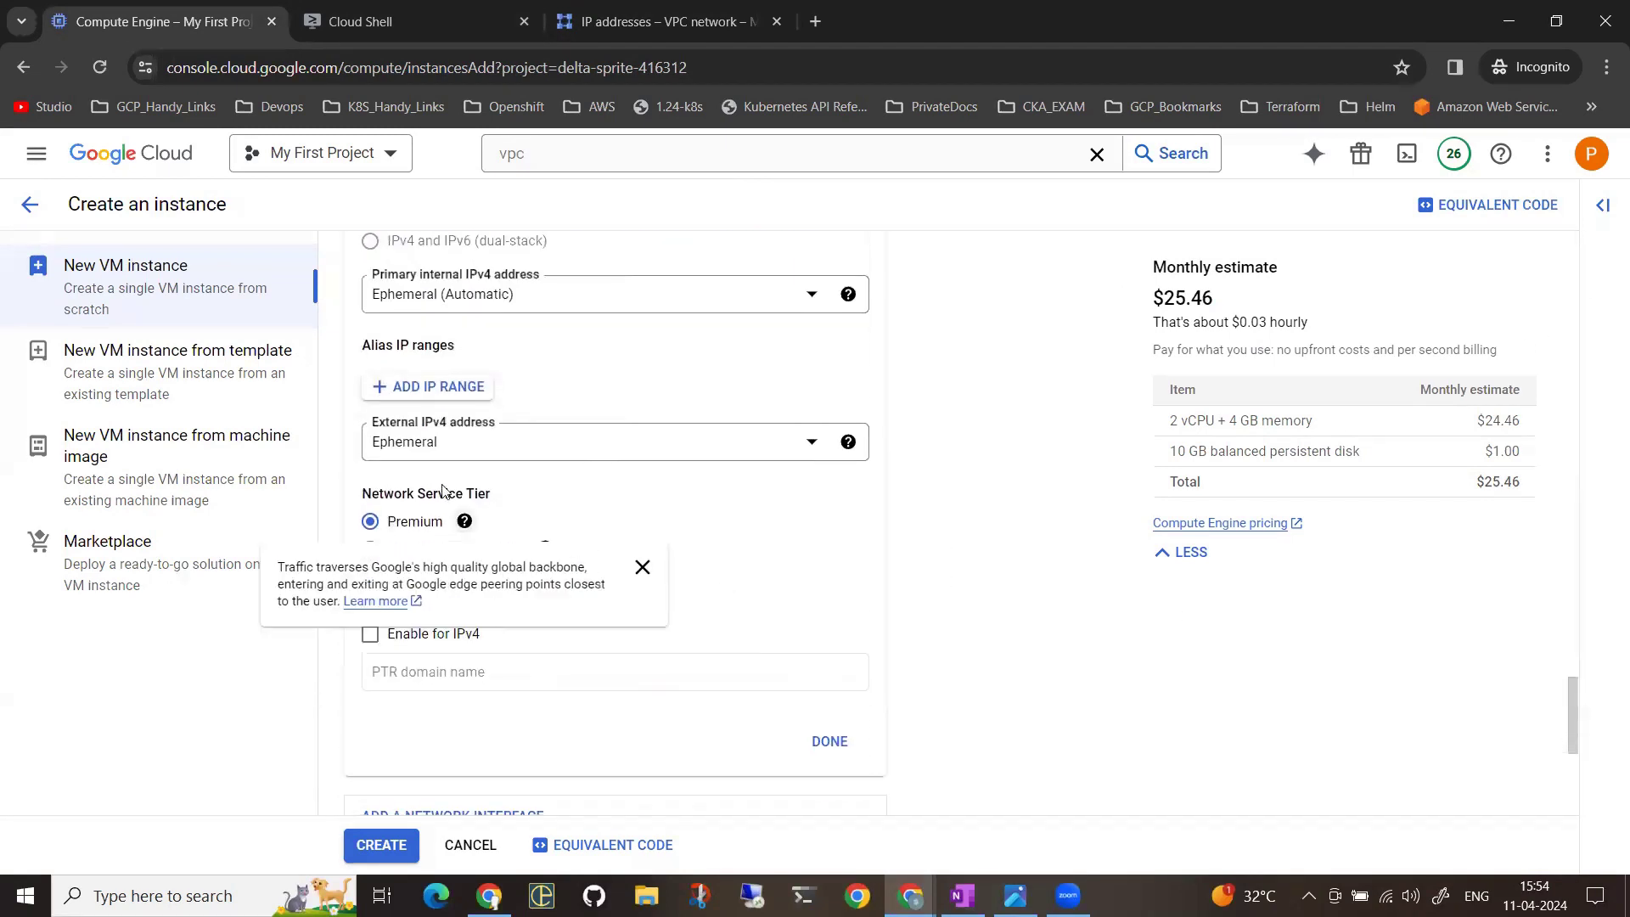
pyautogui.click(454, 443)
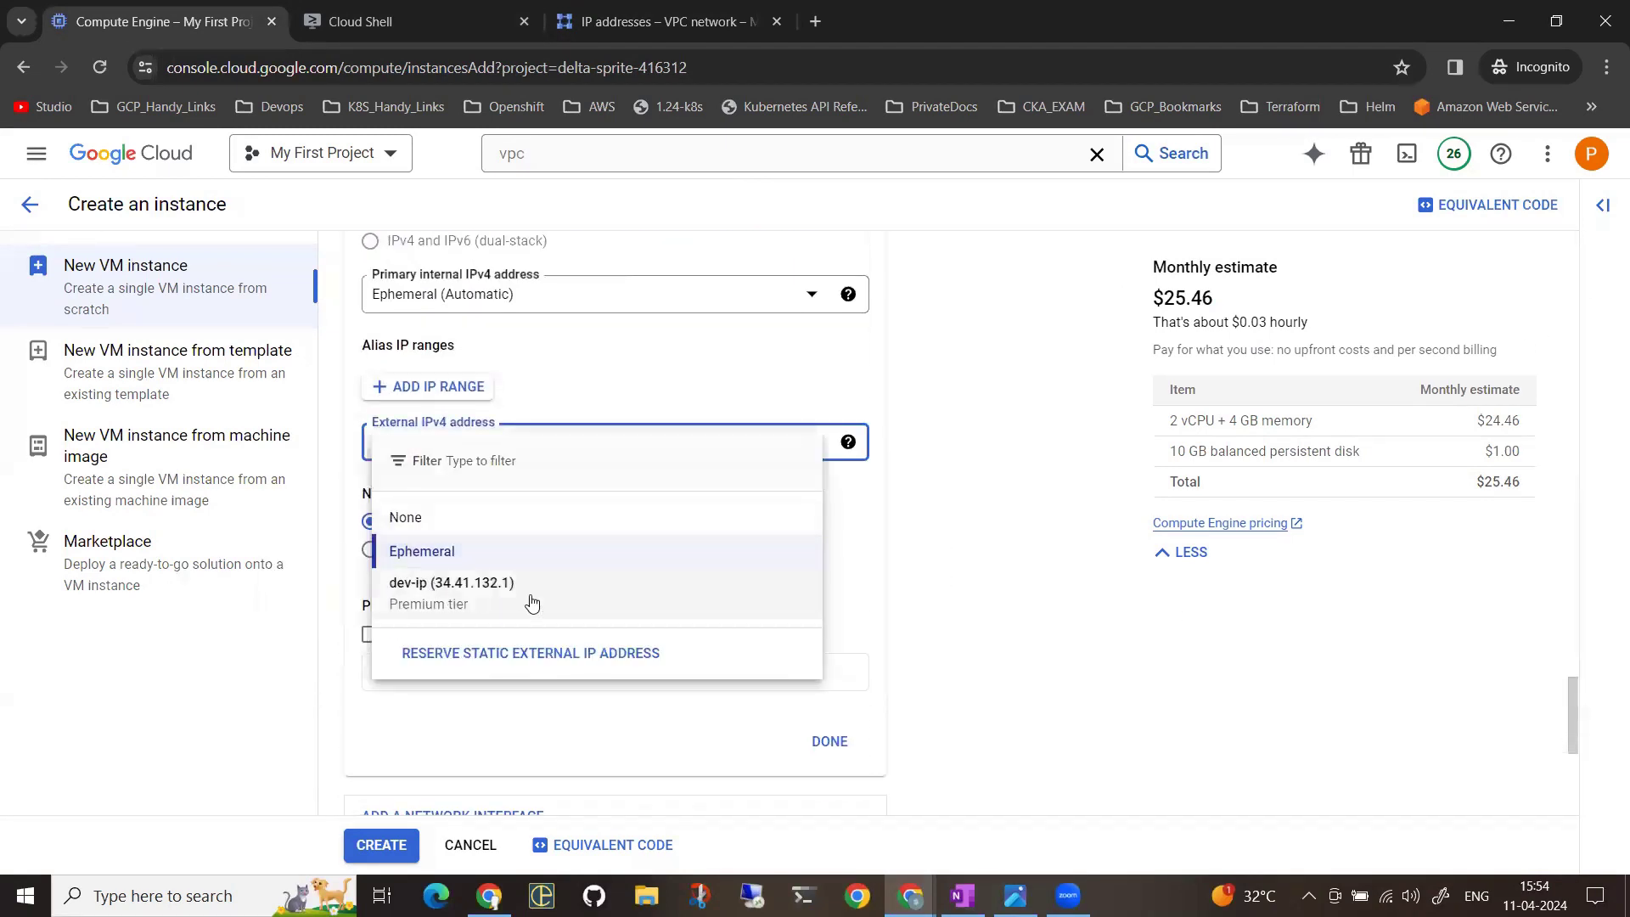
pyautogui.click(458, 605)
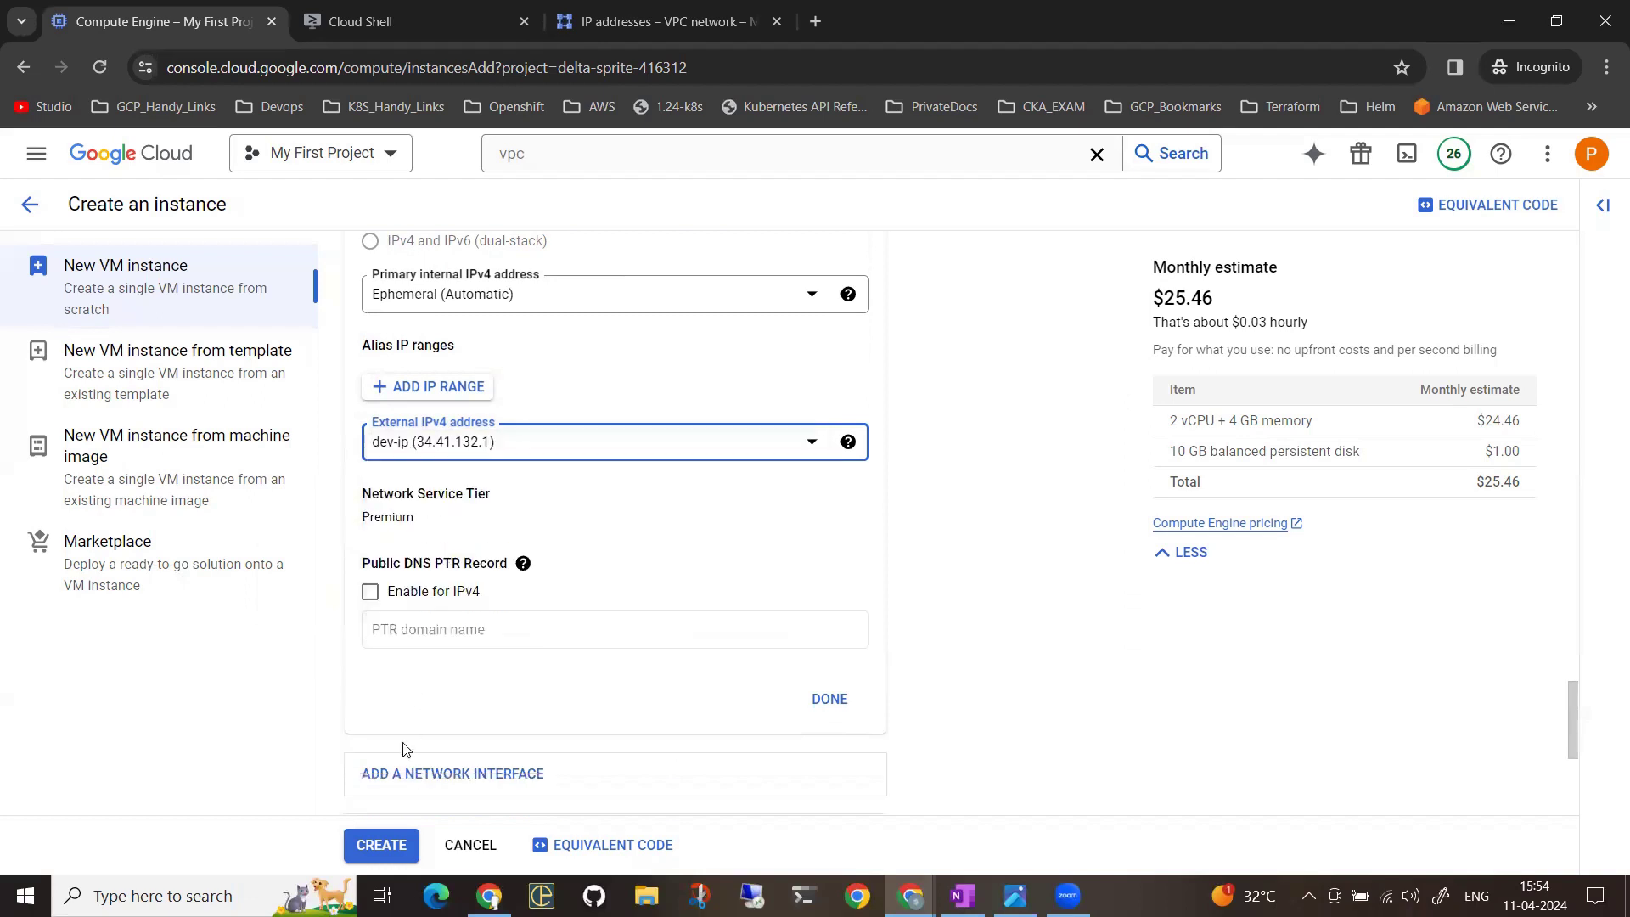
pyautogui.click(378, 843)
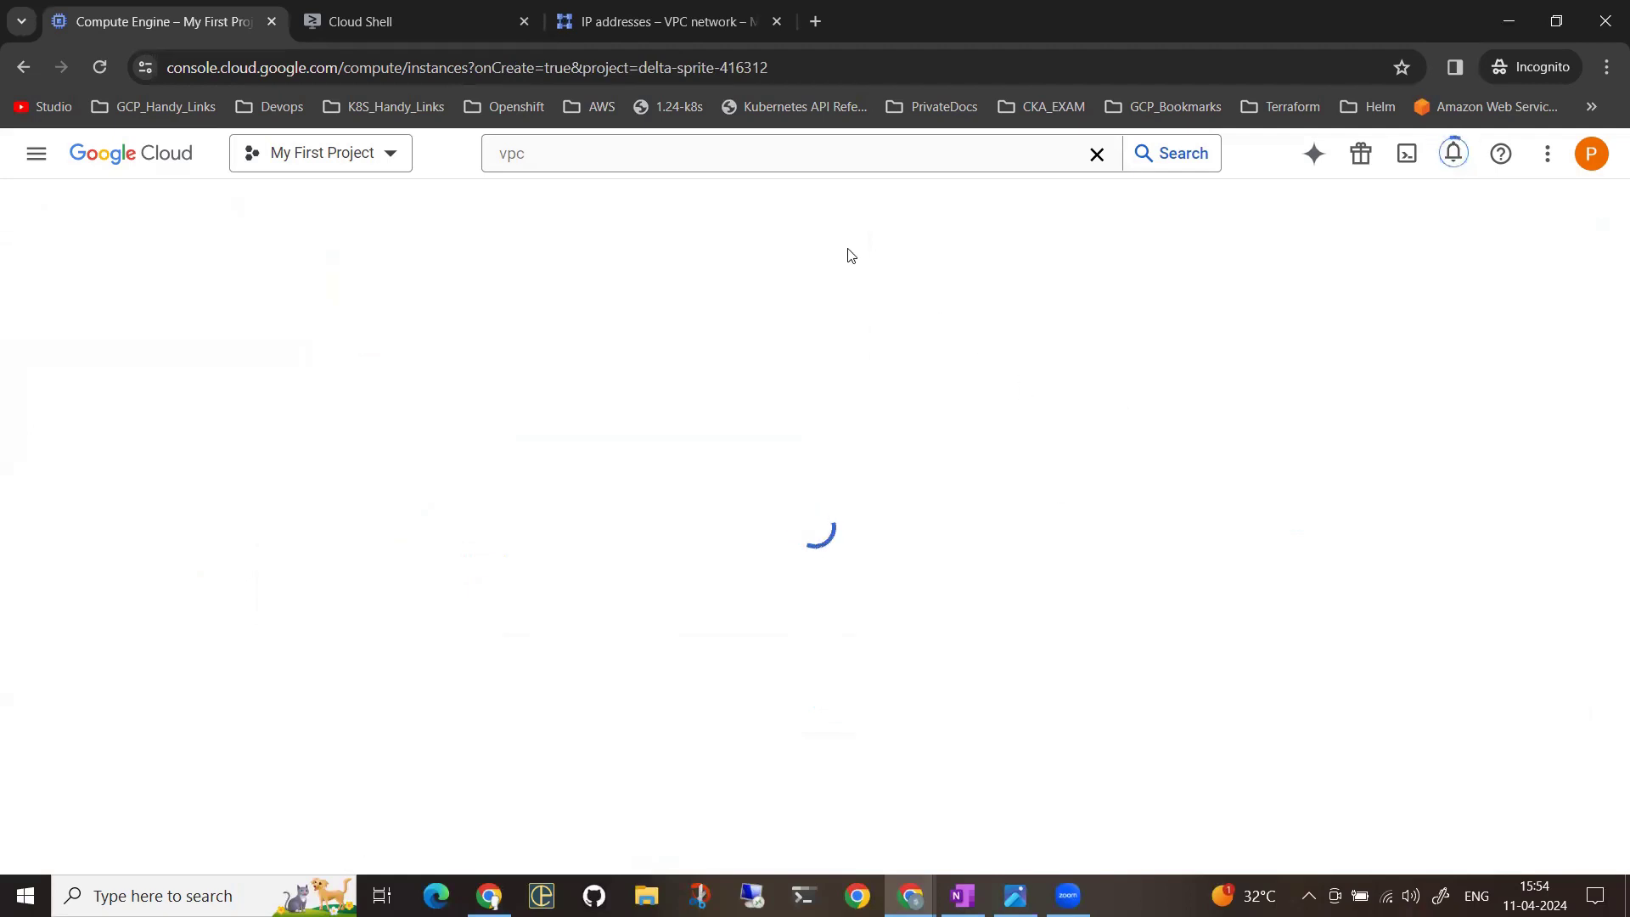
# Refresh the IP addresses list and check which VM instance is using dev-ip
pyautogui.click(661, 17)
pyautogui.click(1059, 219)
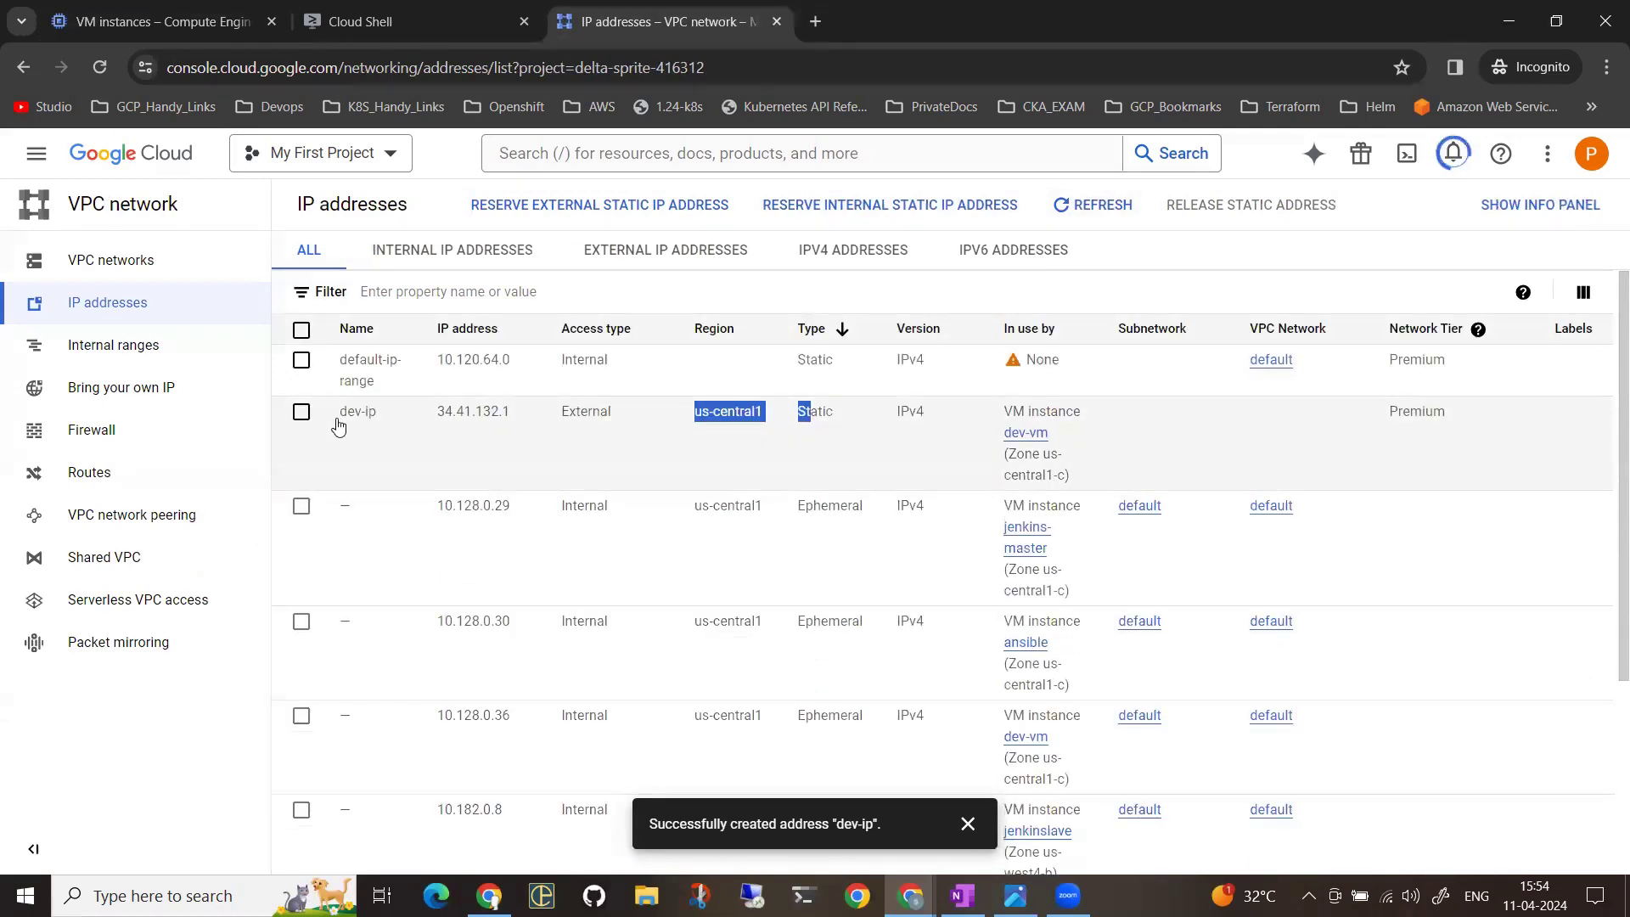
pyautogui.moveTo(338, 426); pyautogui.dragTo(388, 422)
pyautogui.moveTo(1001, 441); pyautogui.dragTo(1056, 440)
# Refresh the VM instances list and compare dev-vm's external IP with the dev-ip address in the IP addresses list
pyautogui.click(216, 22)
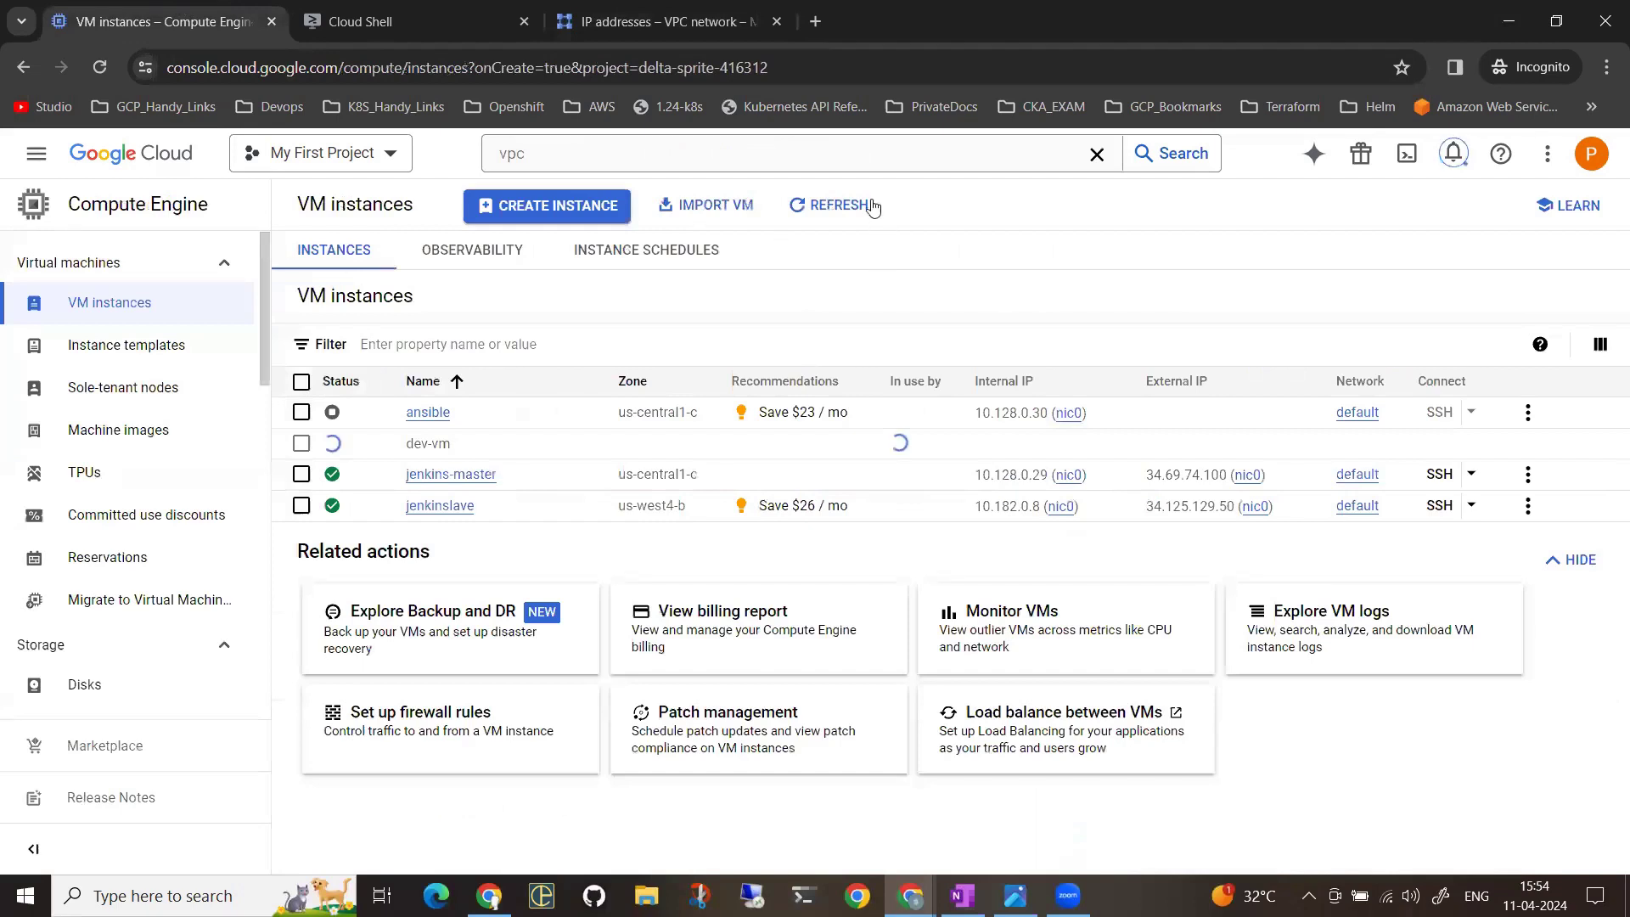
pyautogui.click(854, 206)
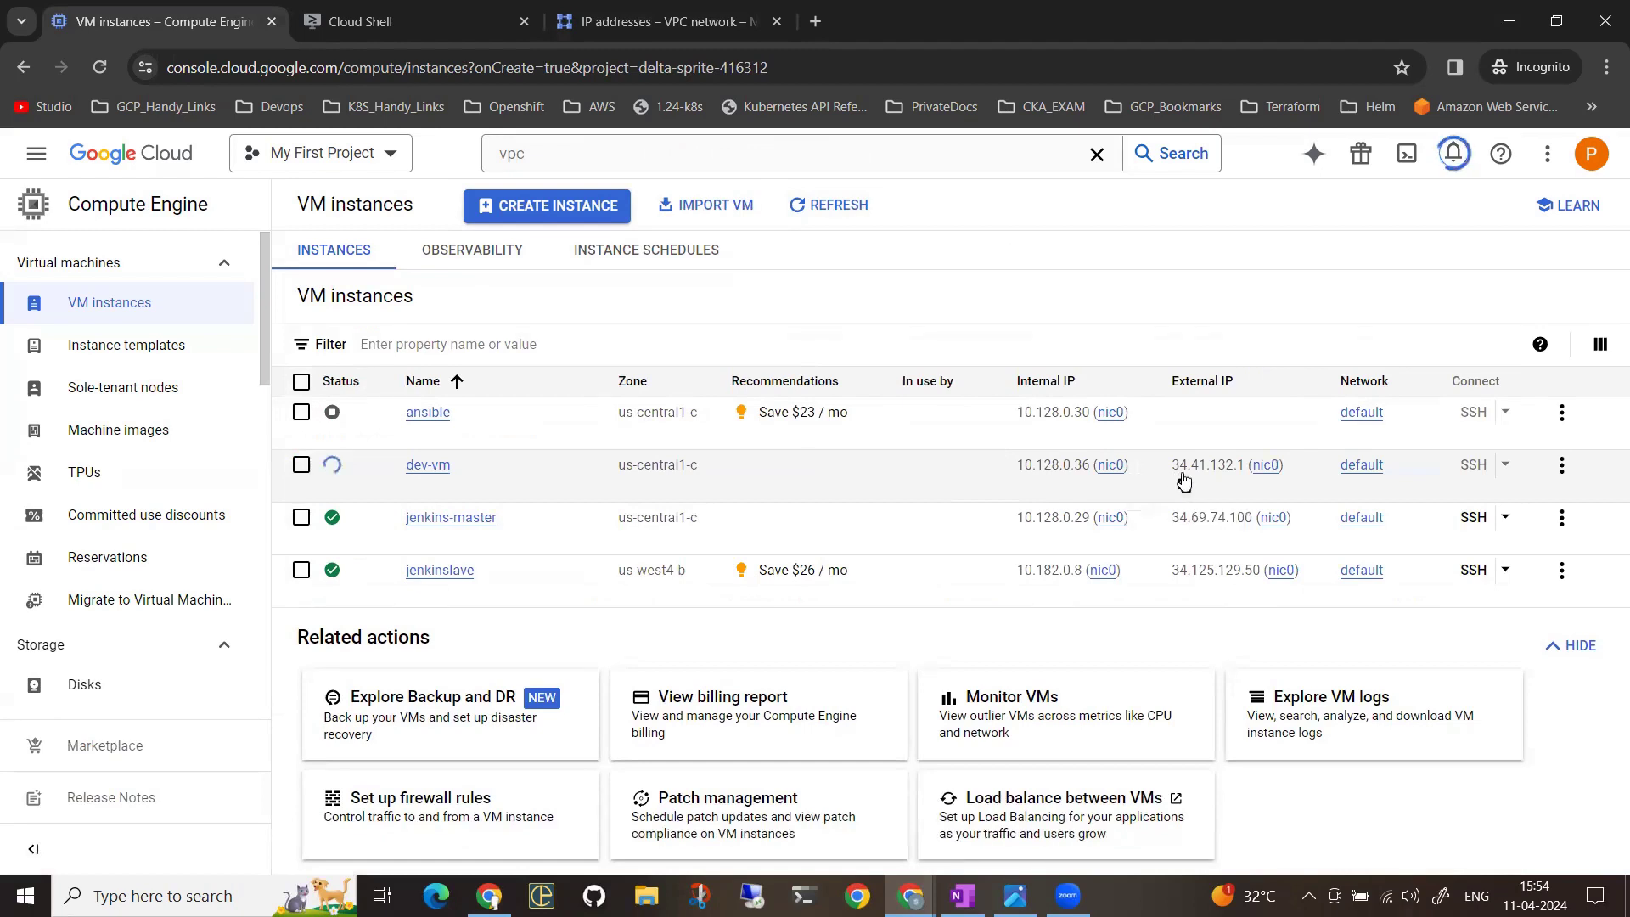
pyautogui.click(712, 20)
pyautogui.moveTo(424, 422); pyautogui.dragTo(510, 422)
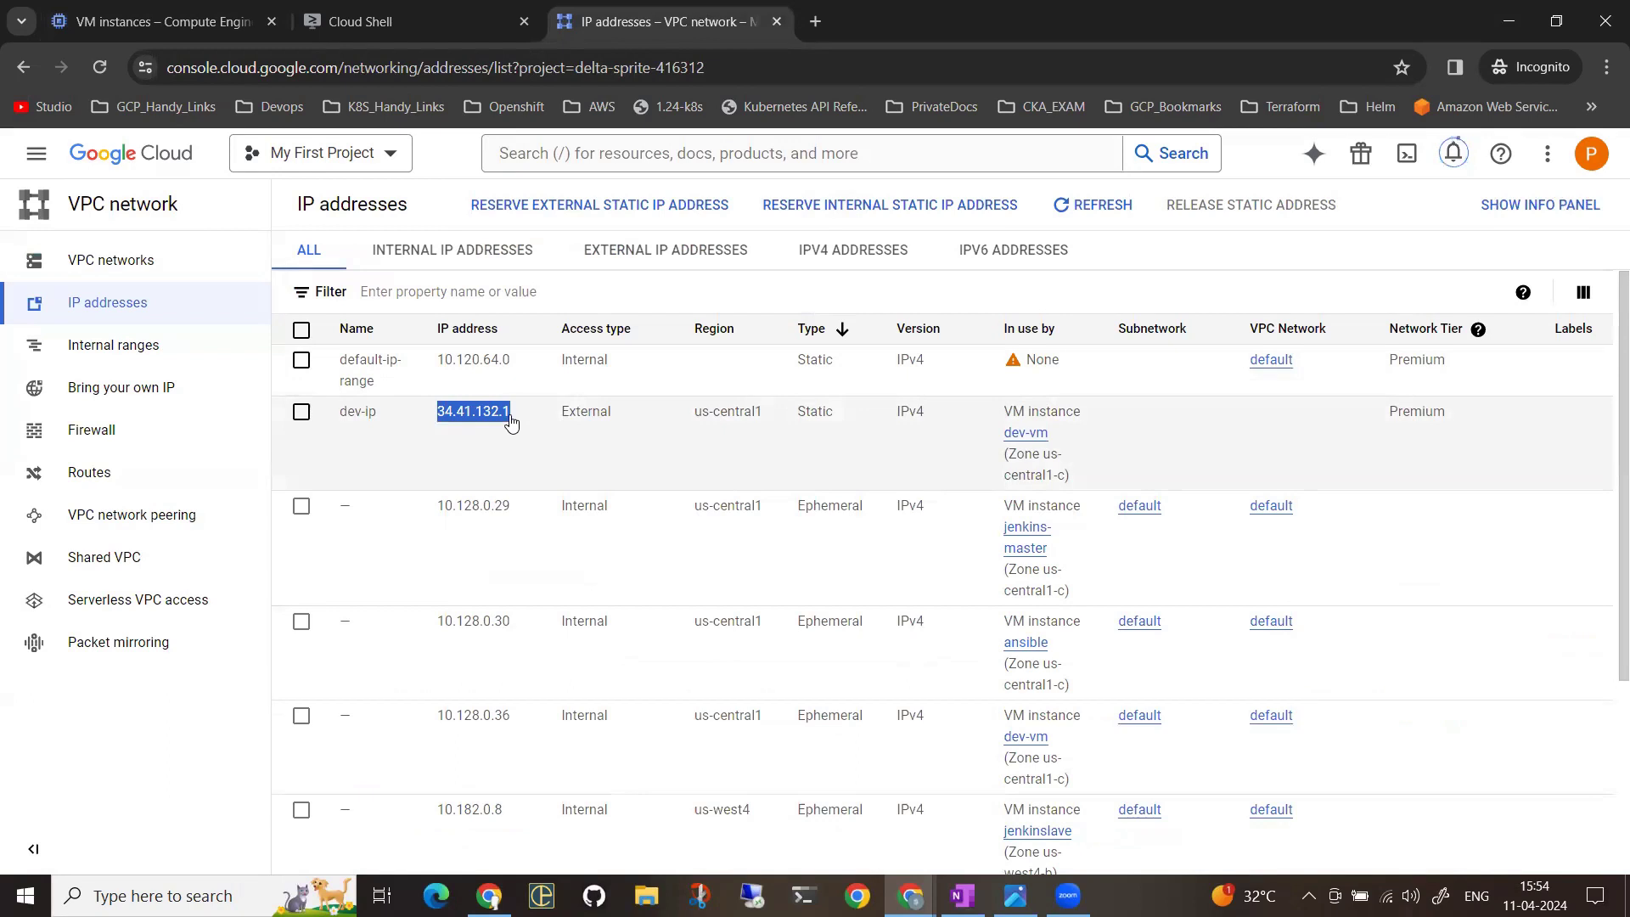
pyautogui.click(1080, 205)
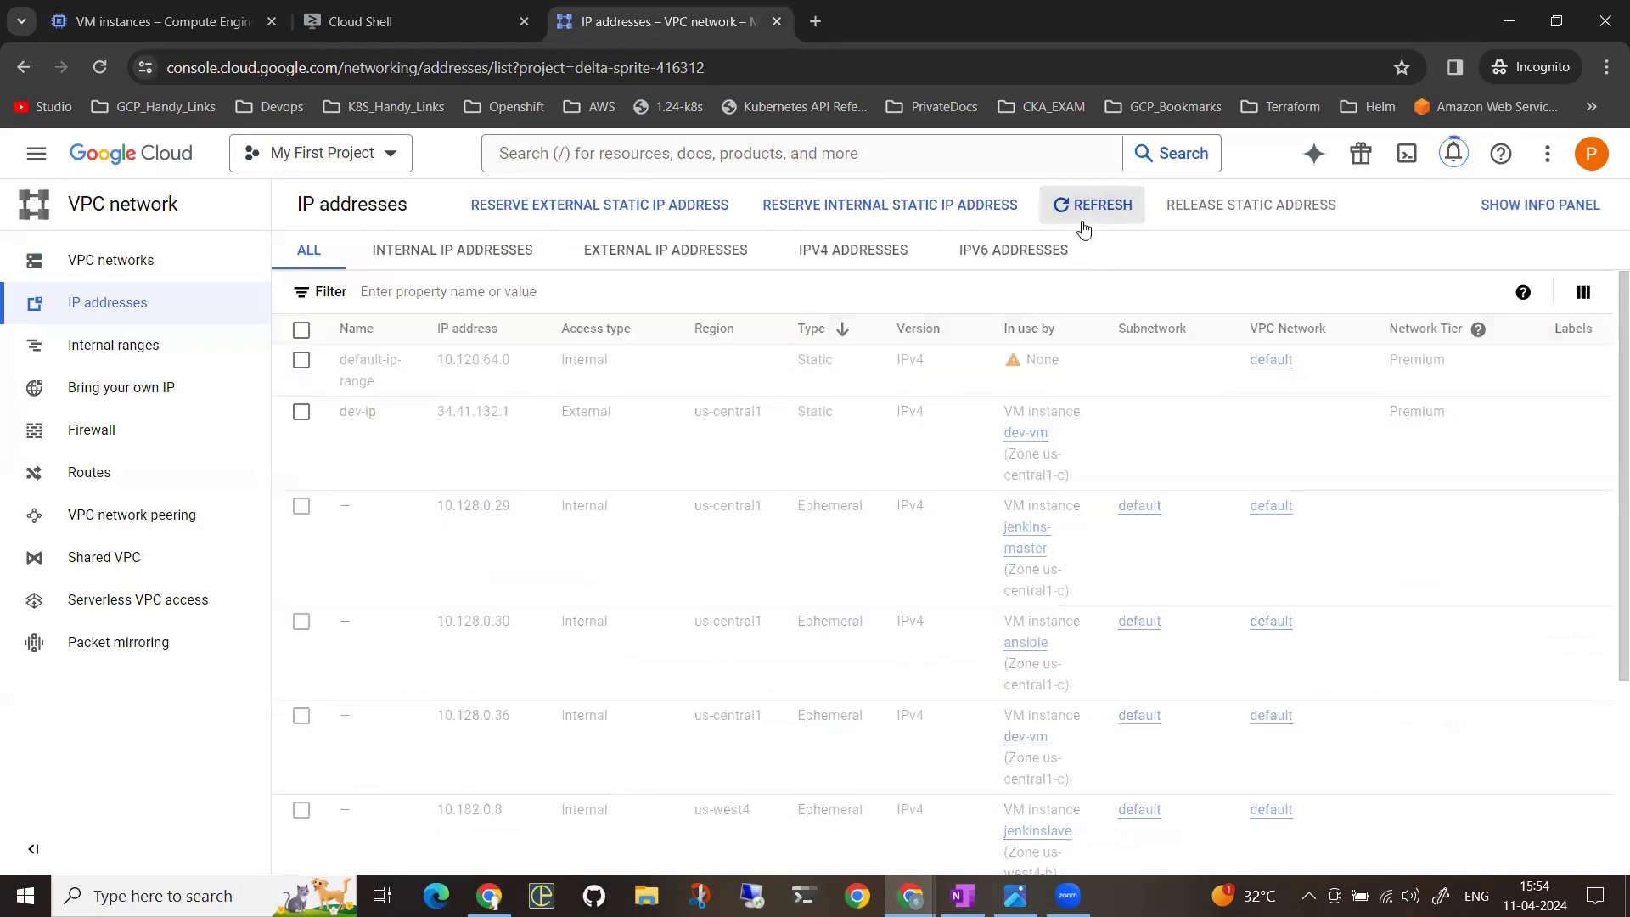
pyautogui.click(162, 21)
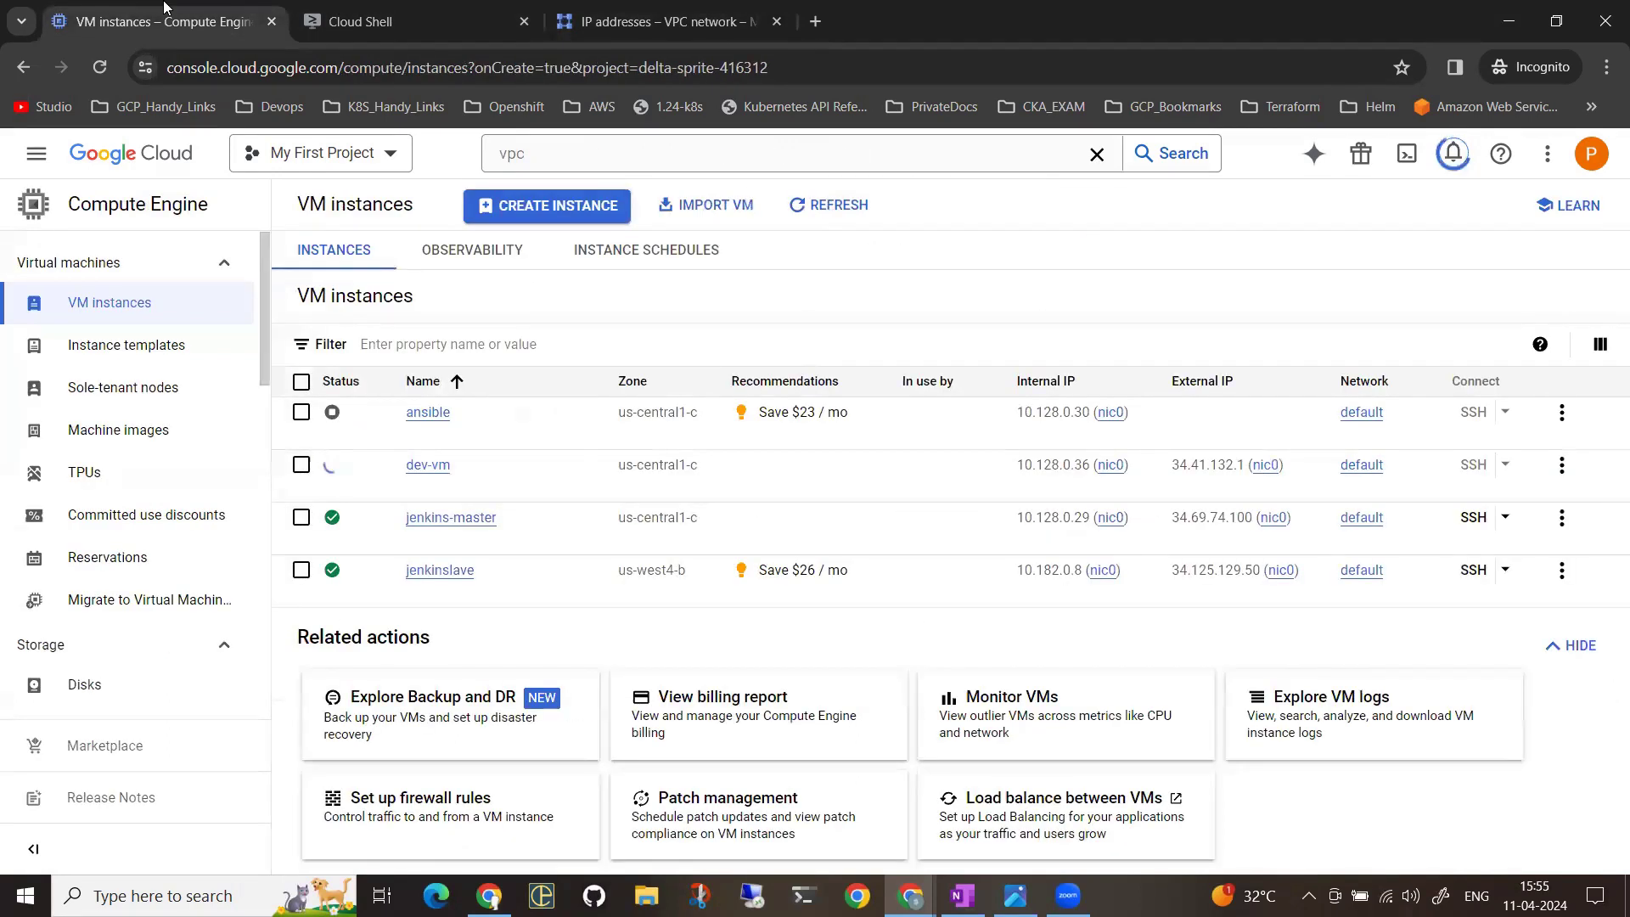
# Switch to Cloud Shell and enter the comment "# Create a static ip adress in us-central1 region"
pyautogui.click(337, 8)
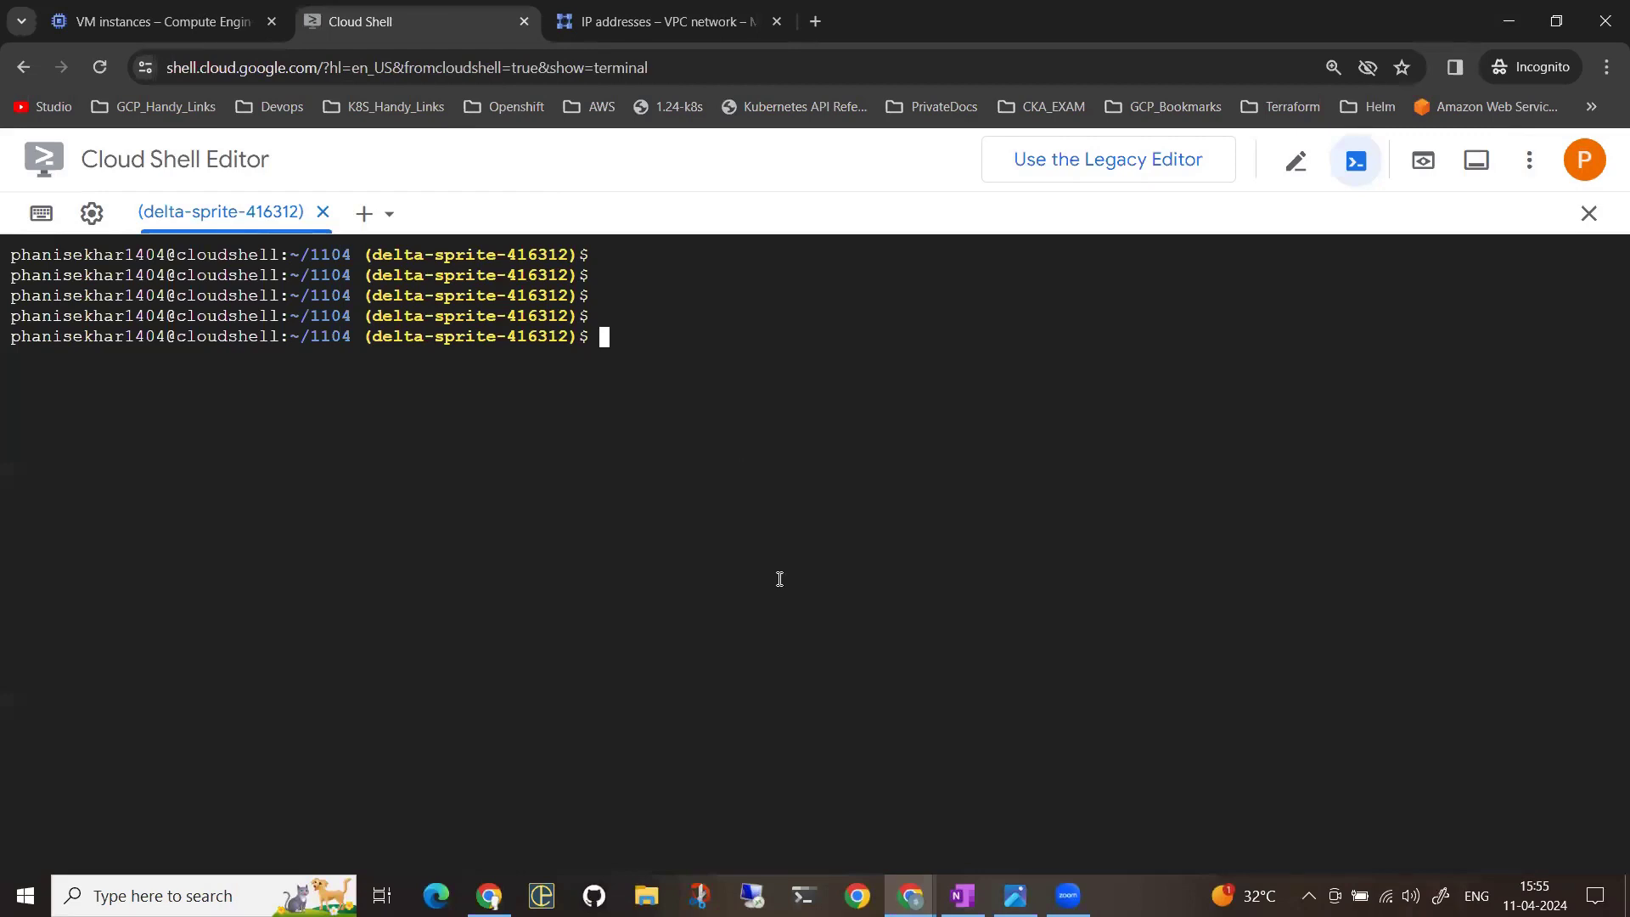
pyautogui.write('# Create a static ip adress in us-cent')
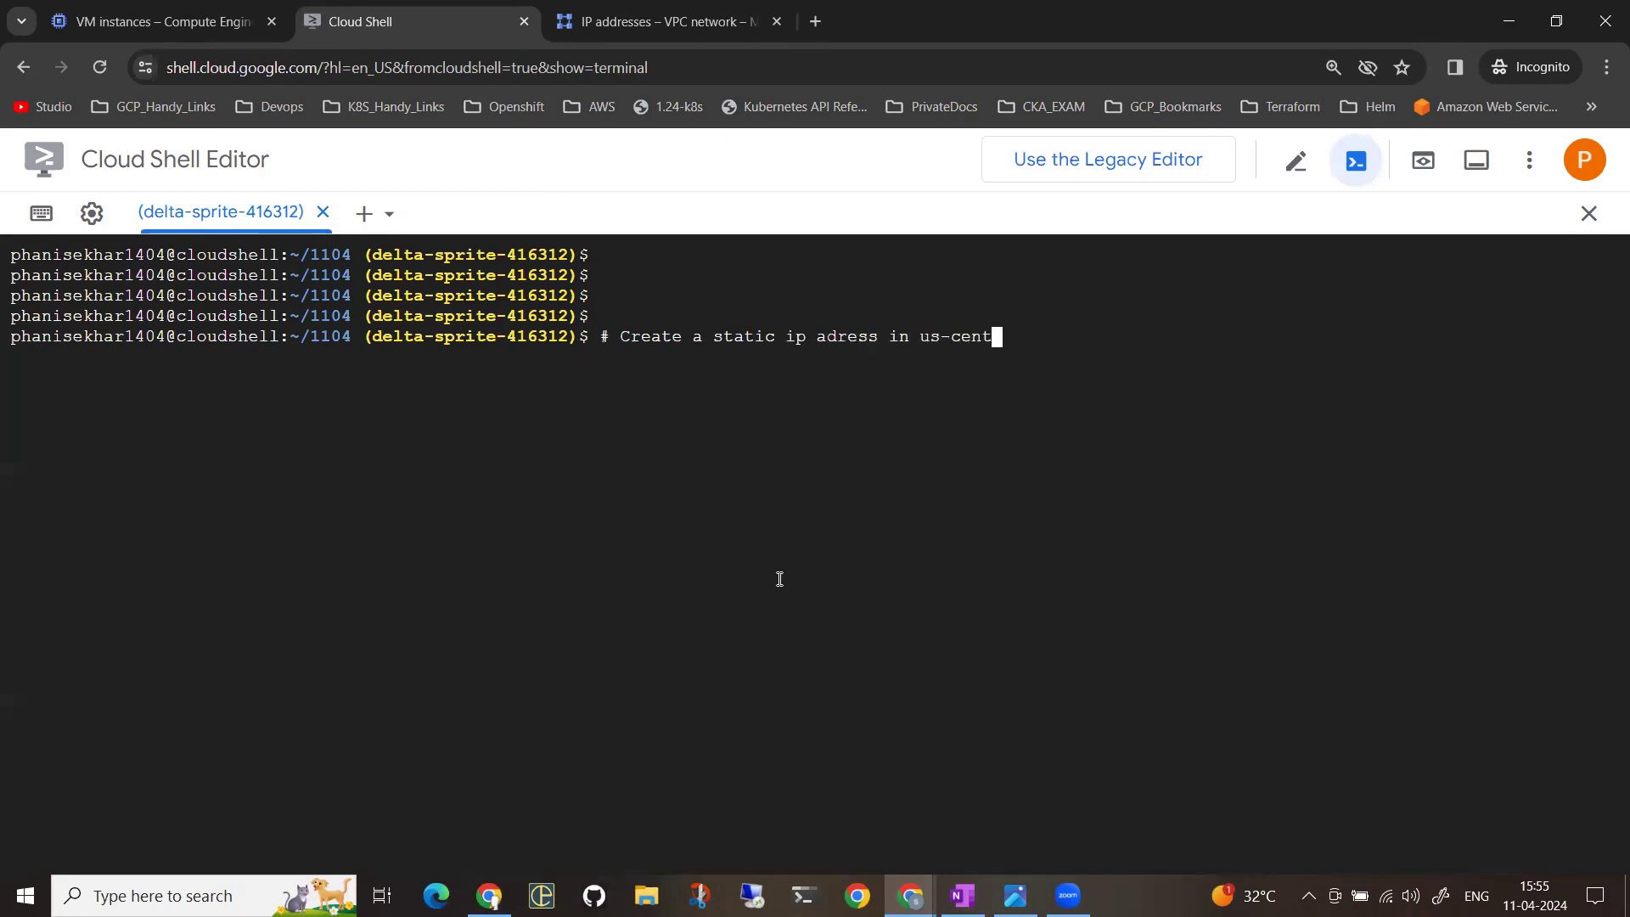
pyautogui.write('ral1 region')
pyautogui.press('Return')
pyautogui.press('Return')
# Reserve a static external IP named test-ip by running "gcloud compute addresses create test-ip --region us-central1"
pyautogui.write('gcloud compute ad')
pyautogui.press('Tab')
pyautogui.write('cre')
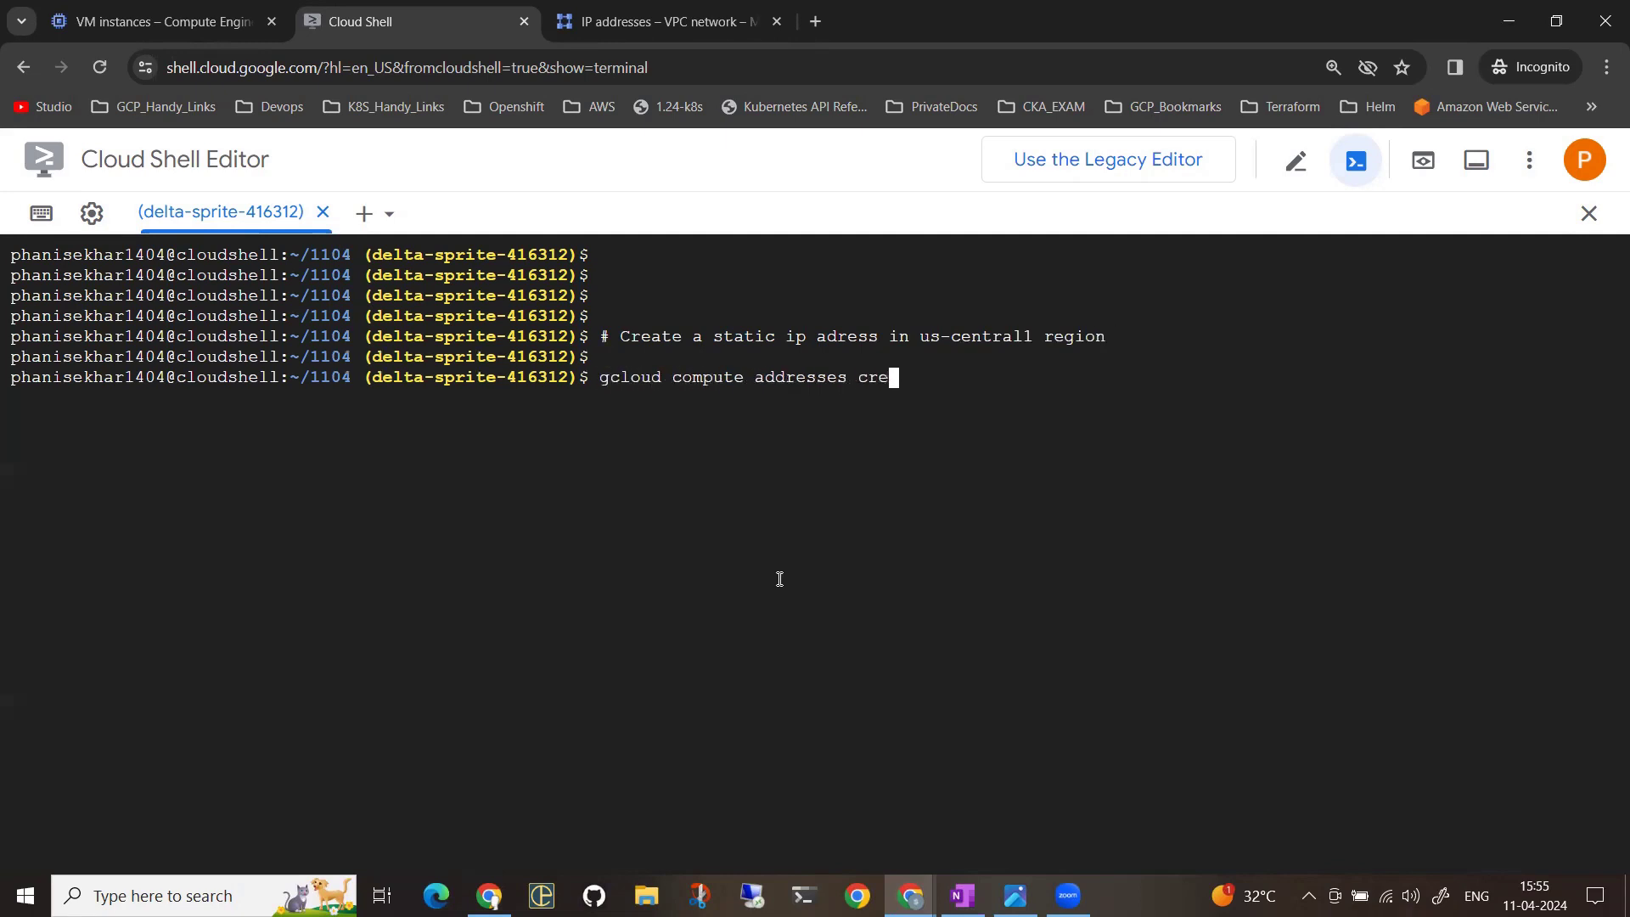
pyautogui.write('ate test-ip')
pyautogui.press('BackSpace')
pyautogui.press('BackSpace')
pyautogui.press('BackSpace')
pyautogui.write('t-ip --region us-central1')
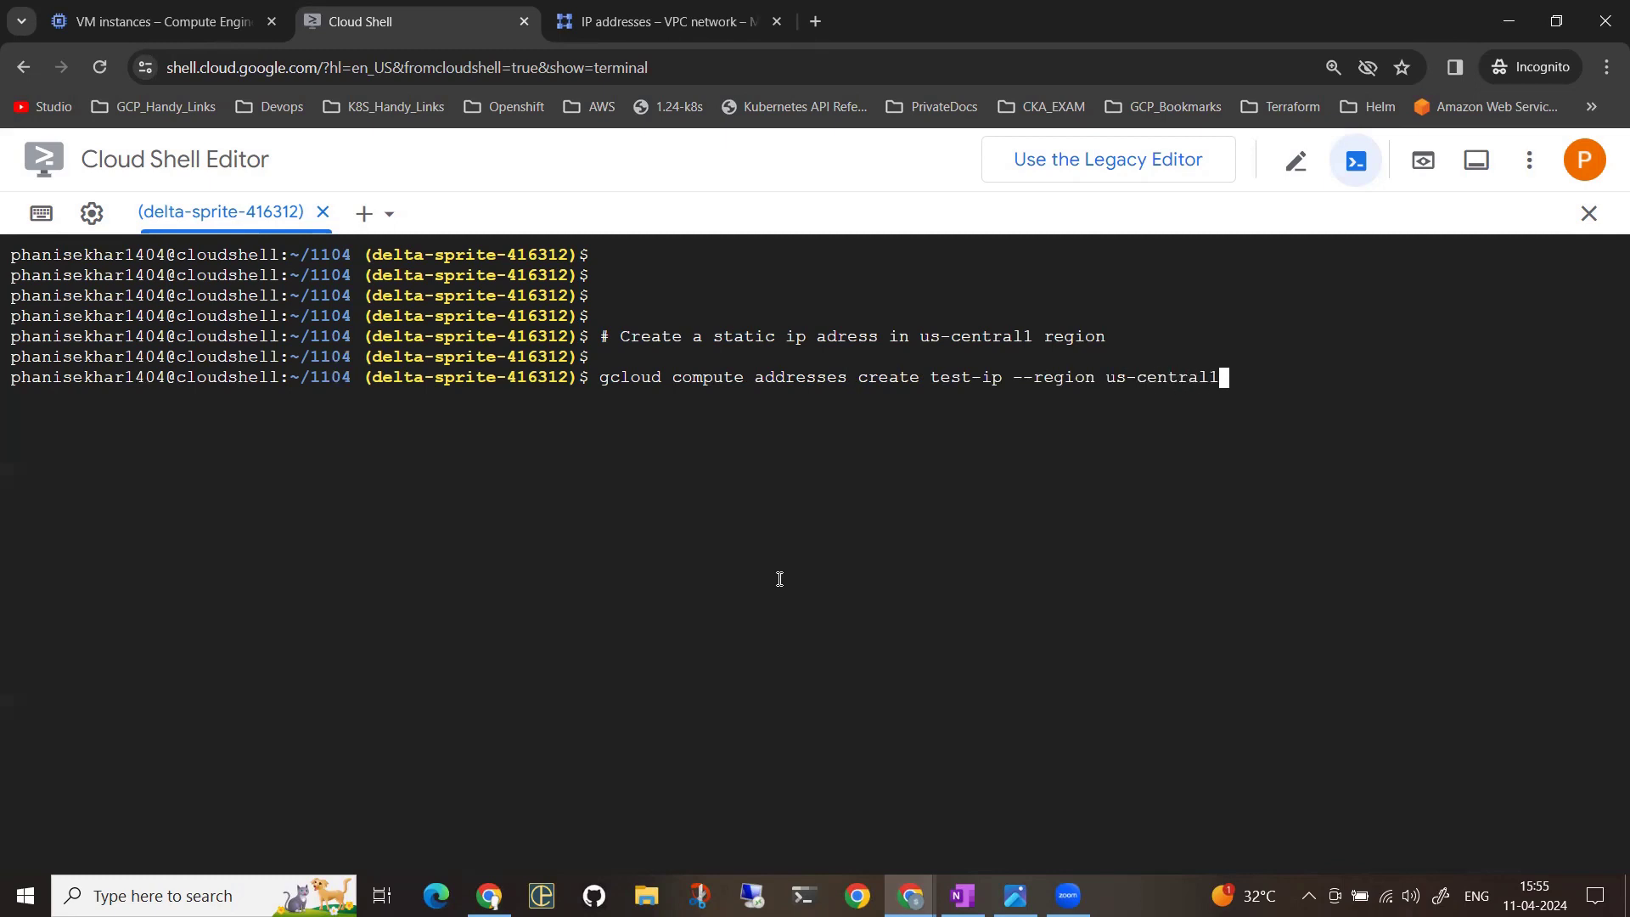
pyautogui.press('Return')
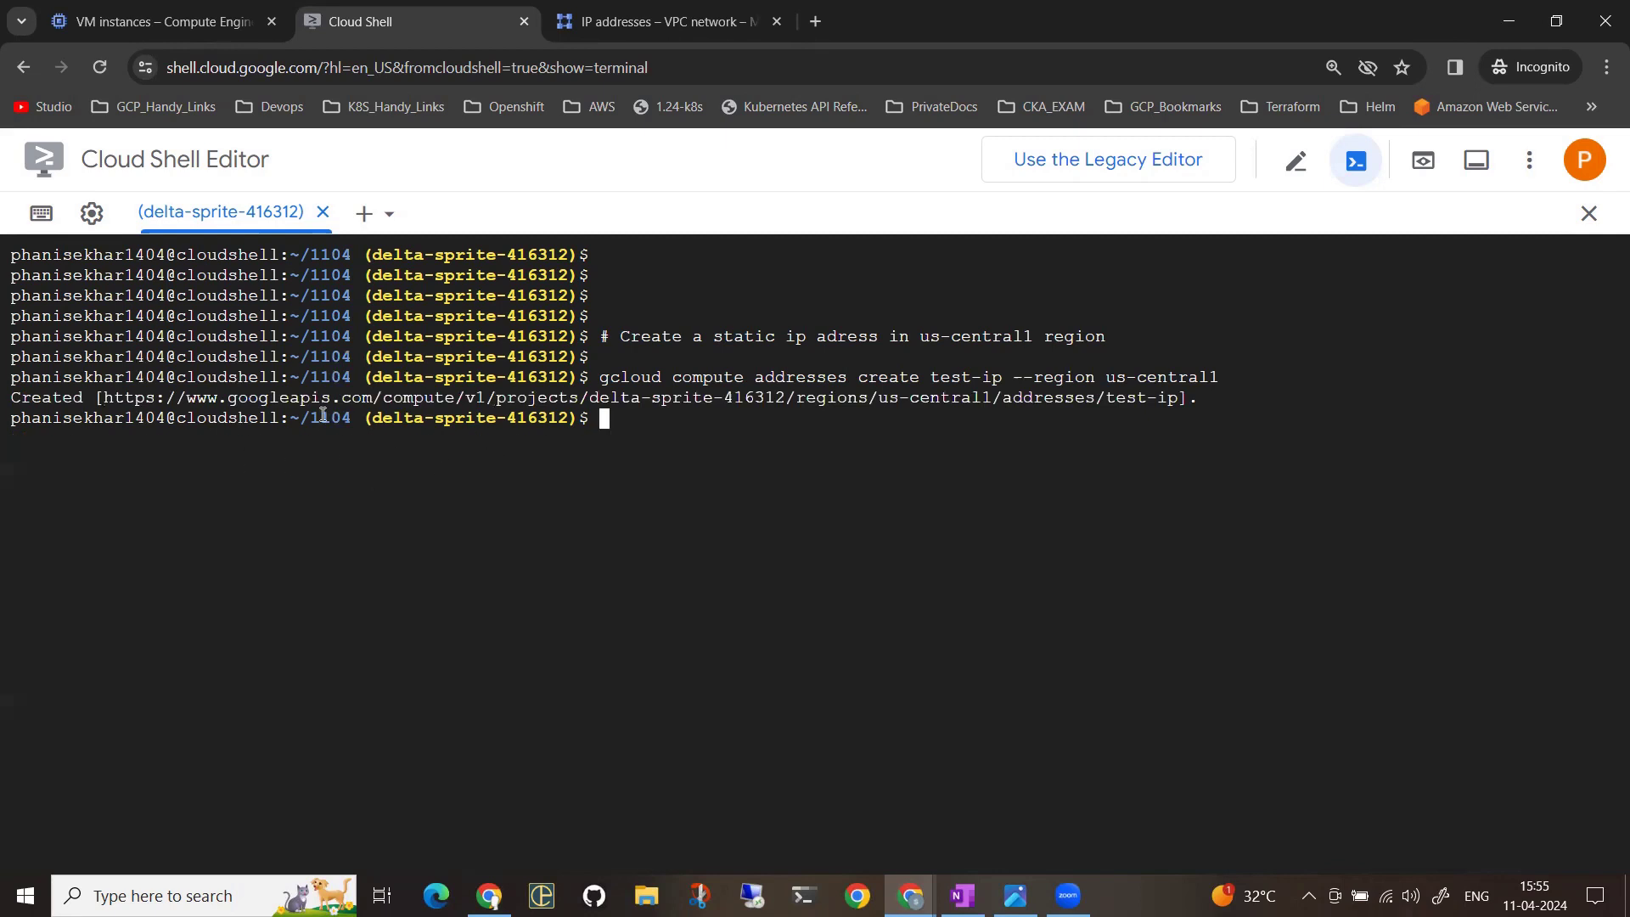
# Refresh the IP addresses list in the console and inspect the test-ip entry
pyautogui.click(663, 21)
pyautogui.click(1091, 205)
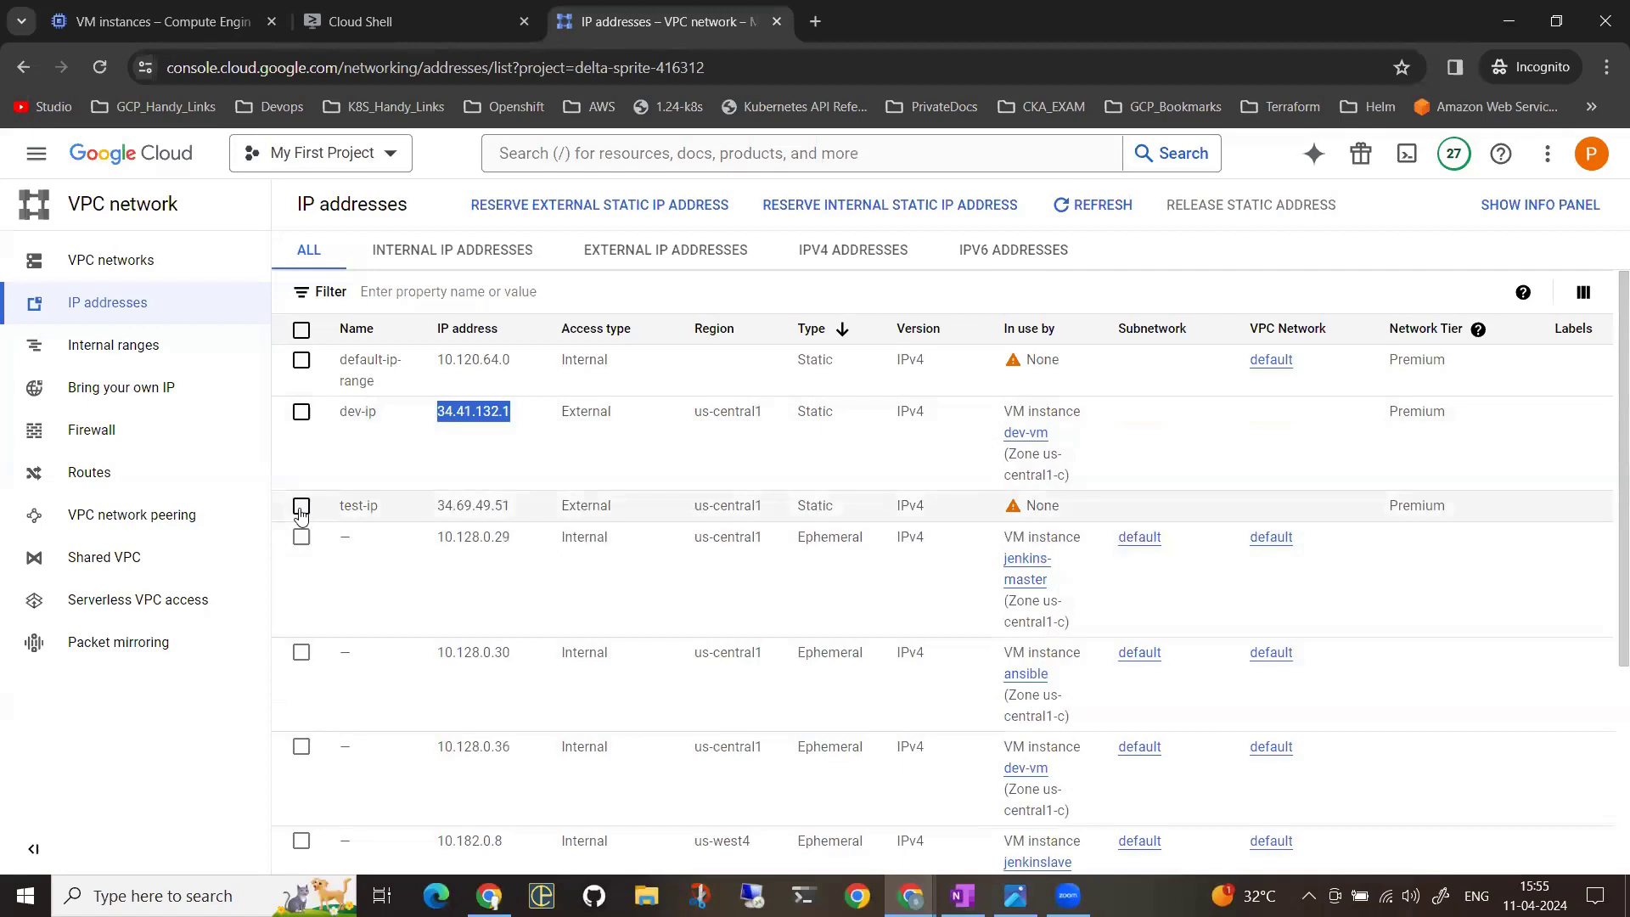
pyautogui.click(302, 506)
pyautogui.moveTo(932, 513); pyautogui.dragTo(898, 509)
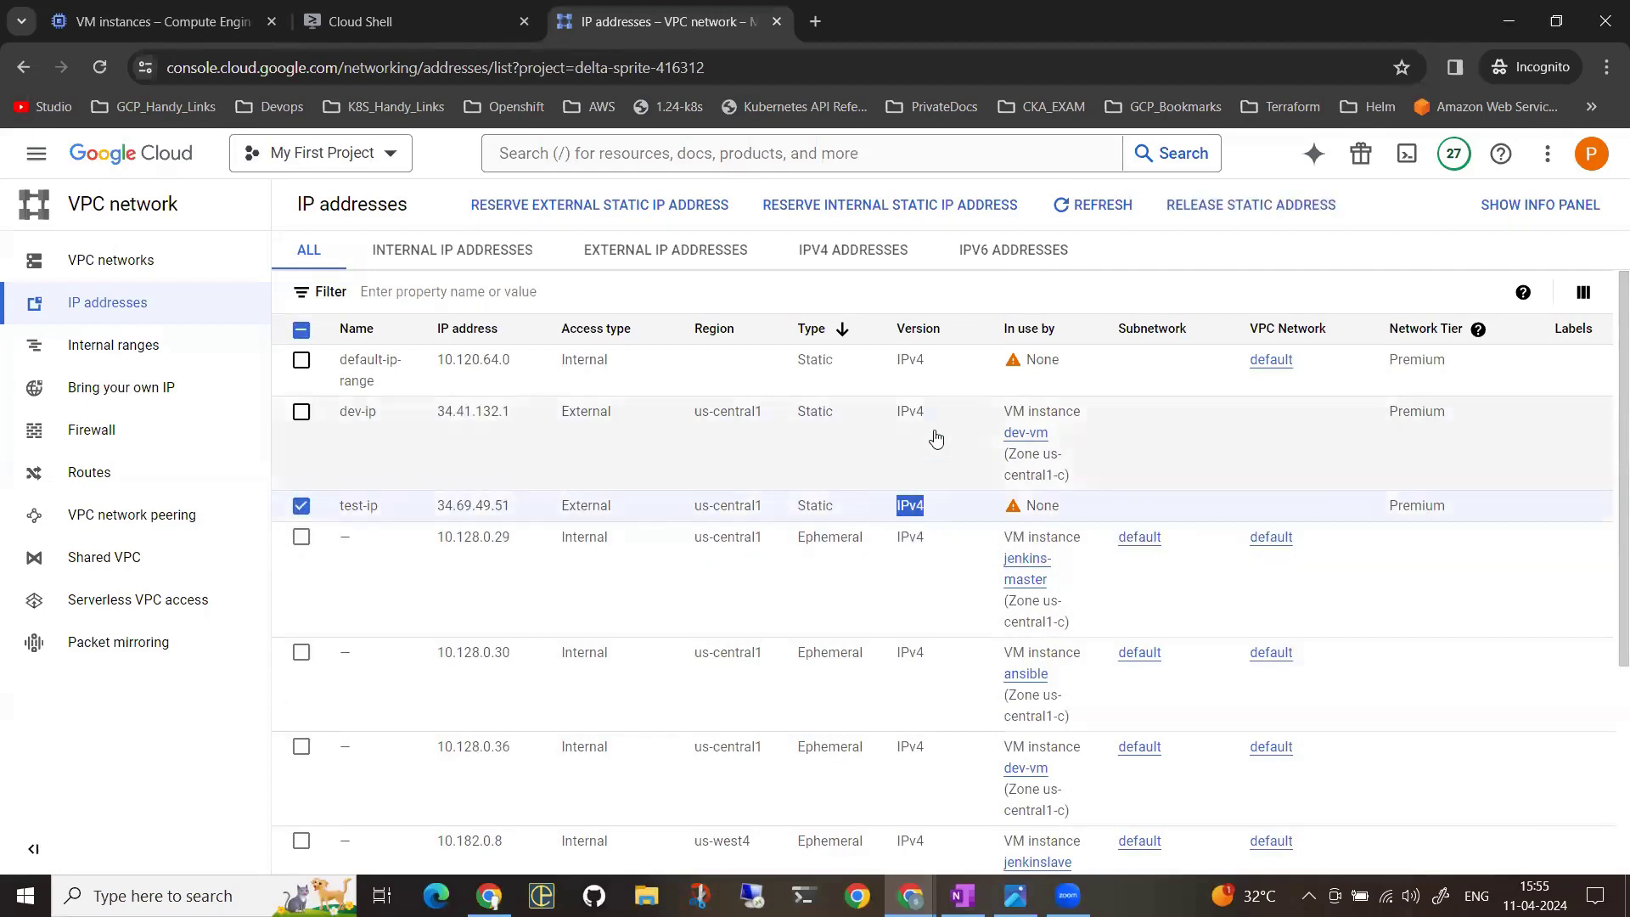
# Return to Cloud Shell and enter the comment "# create a vm called test-vm and assign the static ip created above"
pyautogui.click(409, 11)
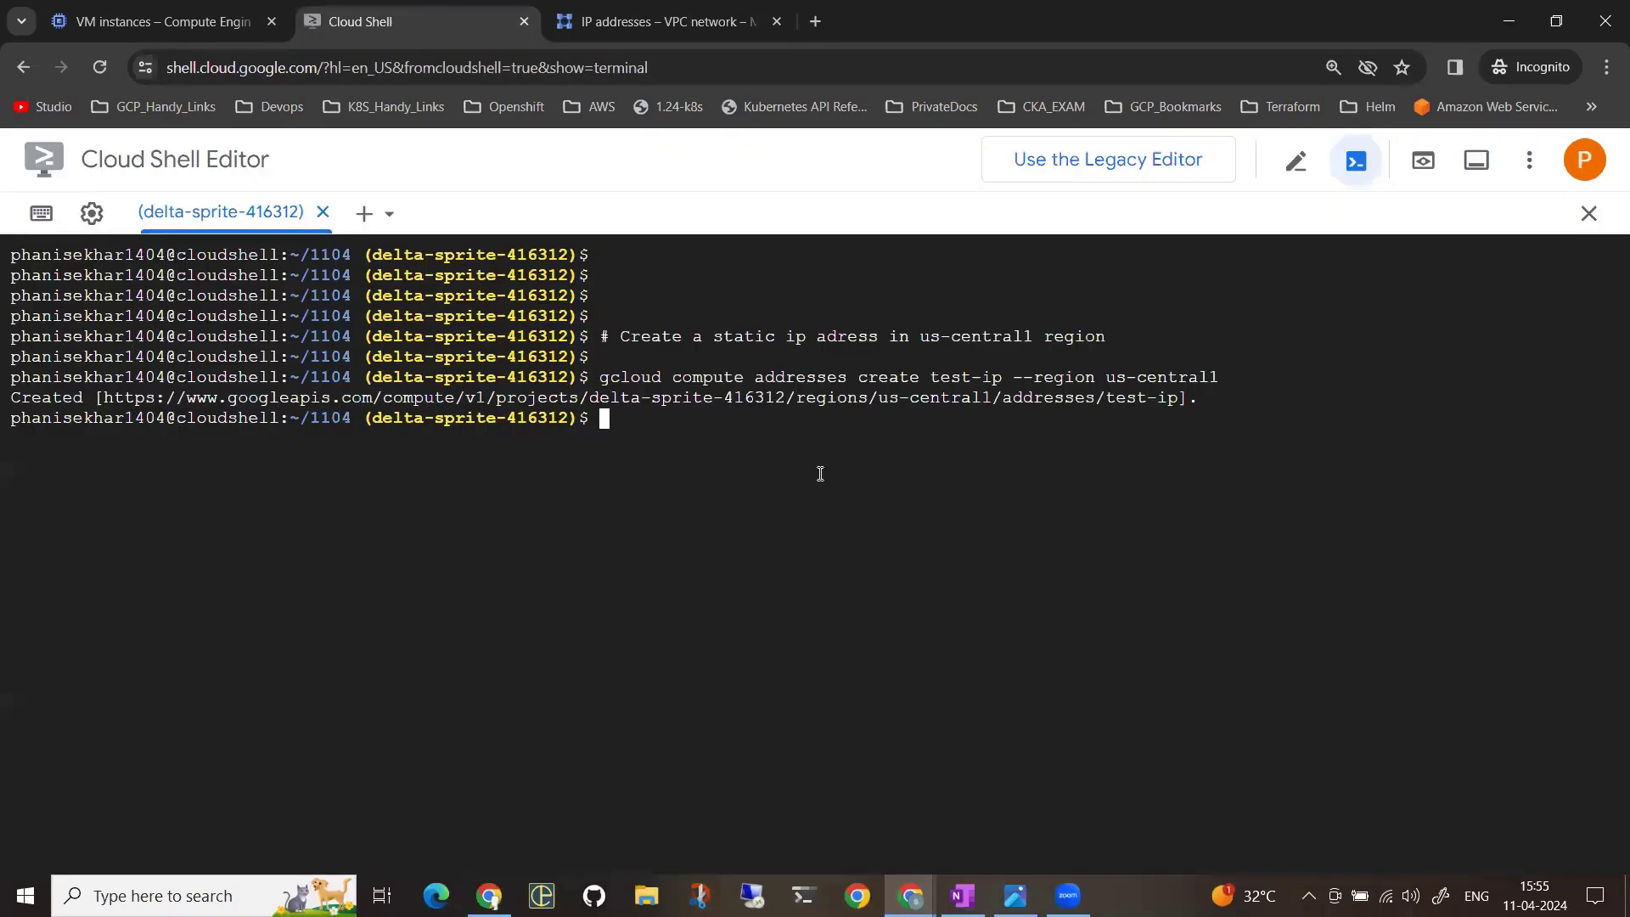
pyautogui.press('Return')
pyautogui.press('Return')
pyautogui.press('Return')
pyautogui.press('Return')
pyautogui.write('# cre')
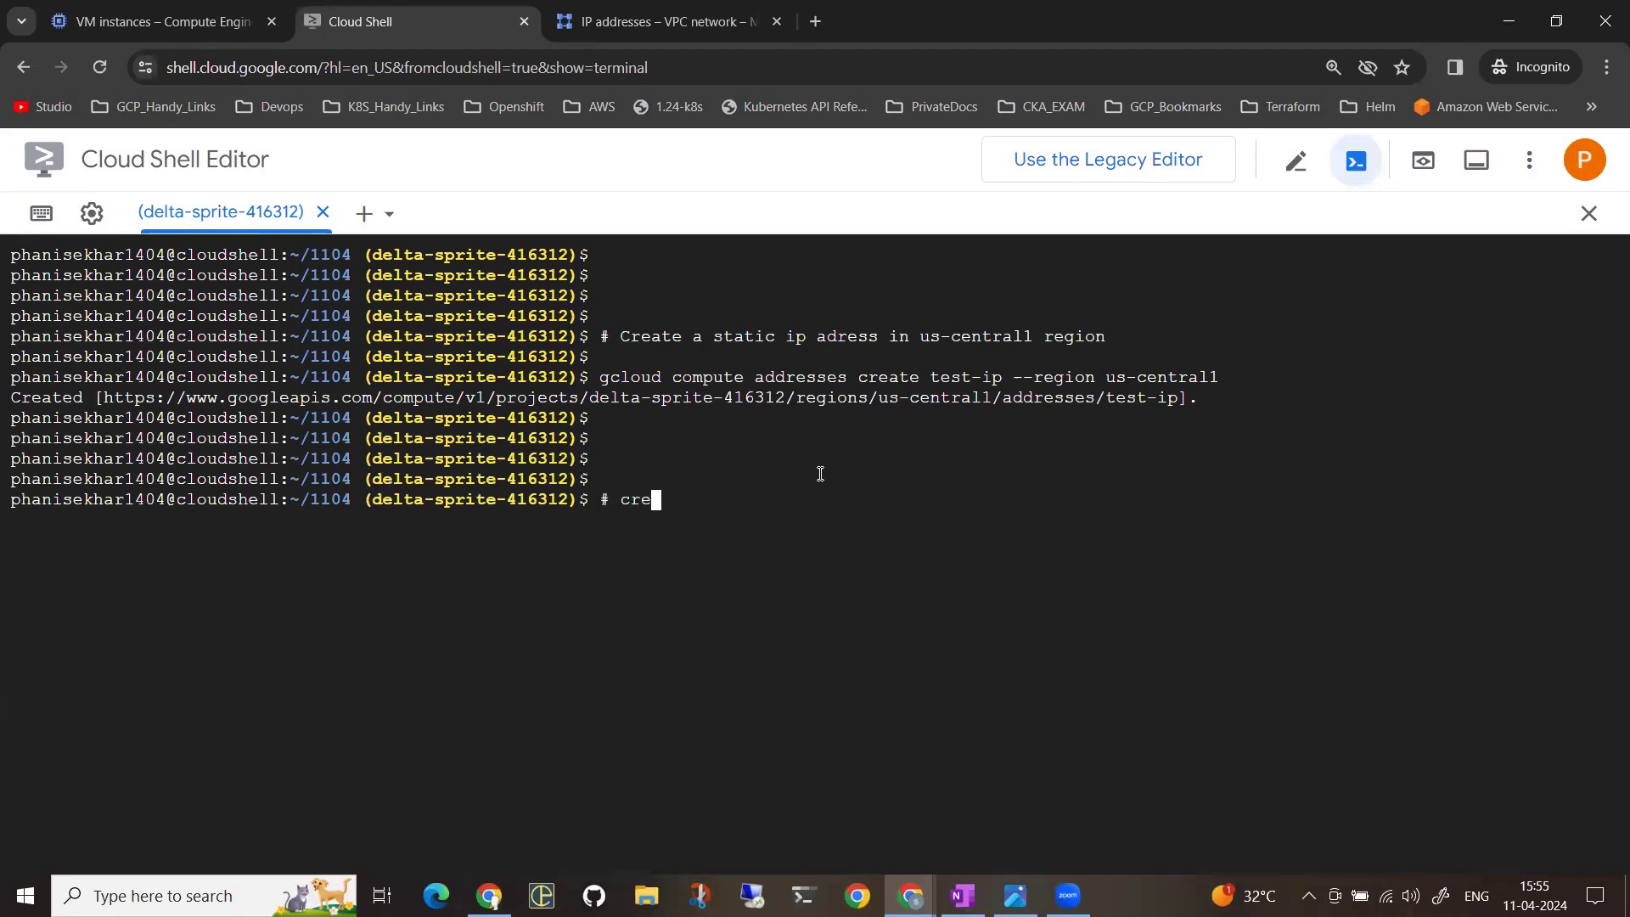
pyautogui.write('ate a vm called test-vm and assigne he')
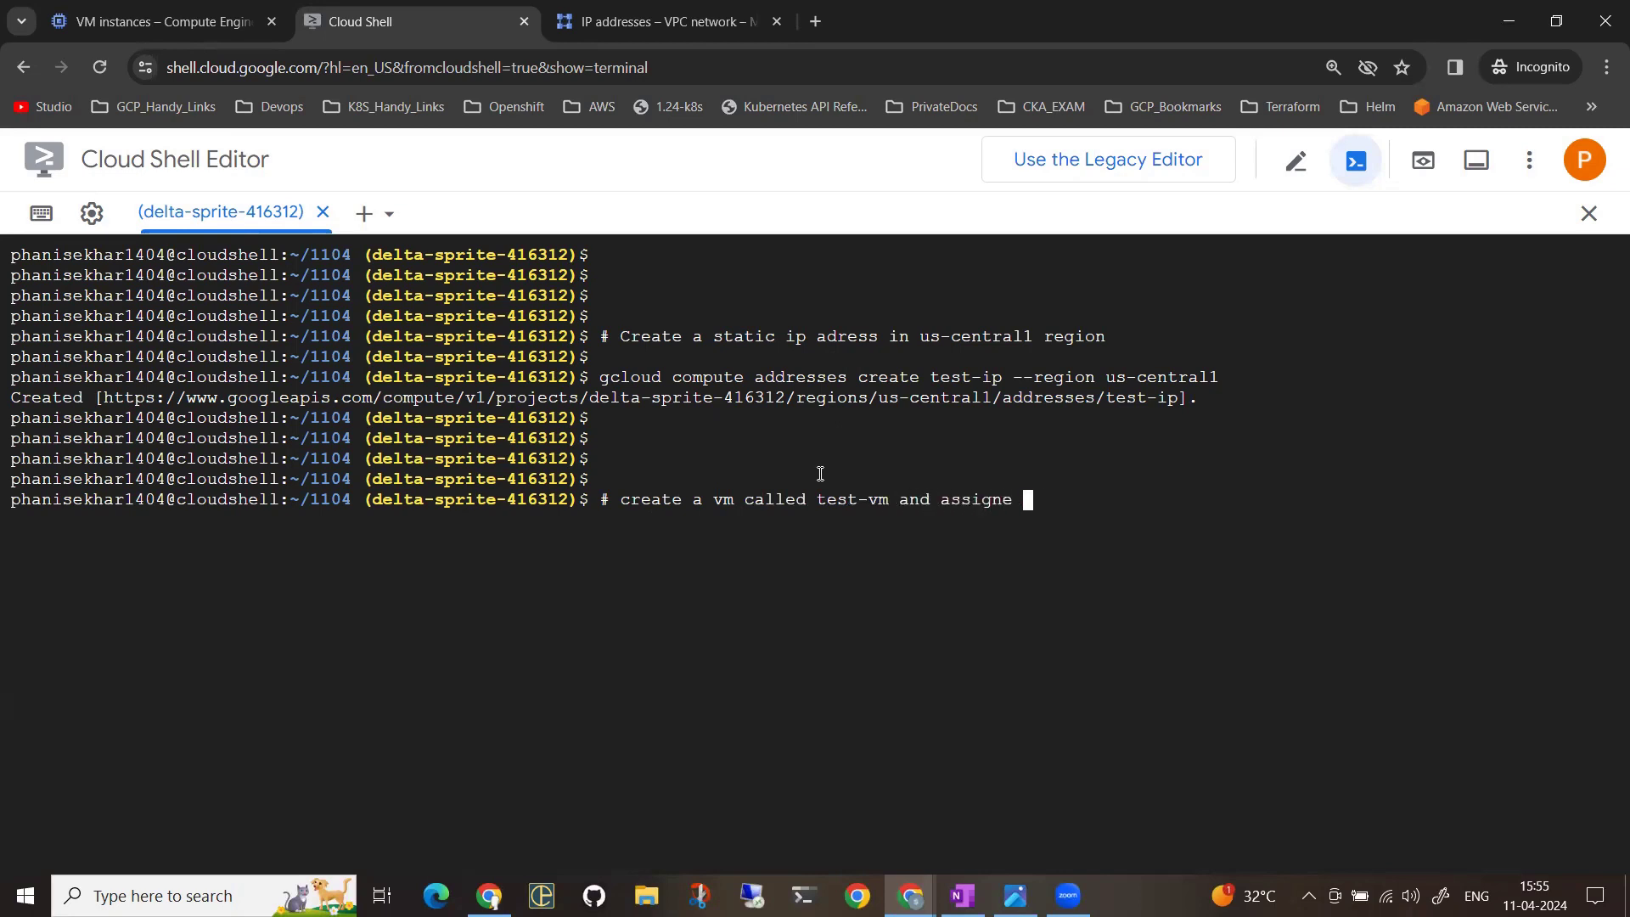
pyautogui.press('BackSpace')
pyautogui.press('BackSpace')
pyautogui.press('BackSpace')
pyautogui.press('BackSpace')
pyautogui.press('BackSpace')
pyautogui.write('the static ip create')
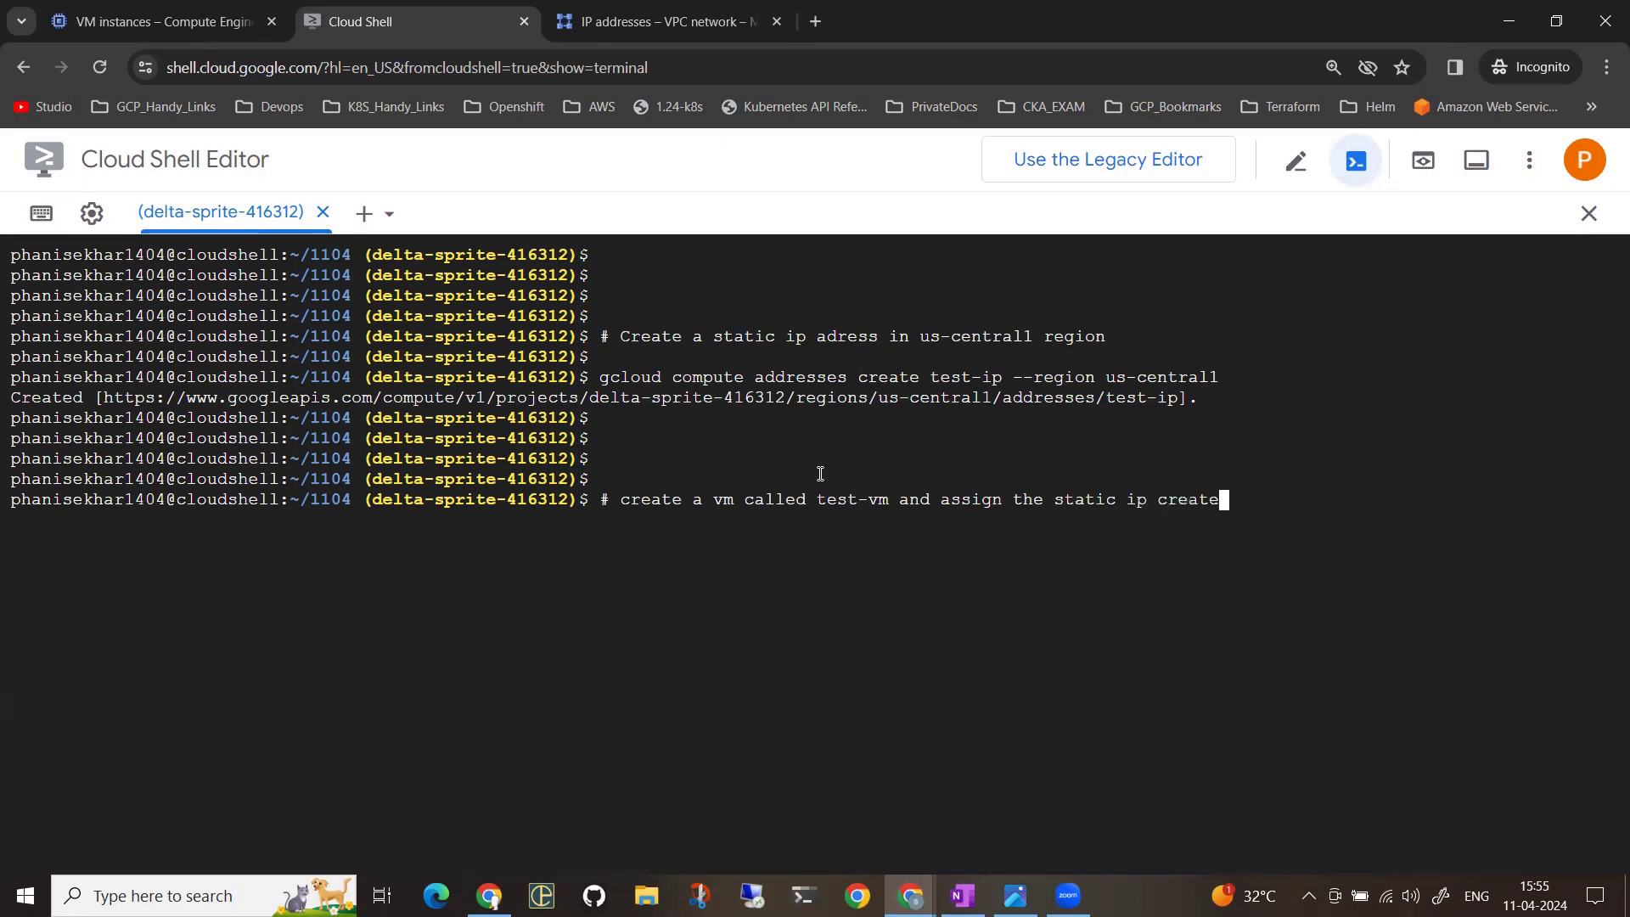
pyautogui.write('d above')
pyautogui.press('Return')
pyautogui.press('Return')
pyautogui.press('Return')
pyautogui.press('Return')
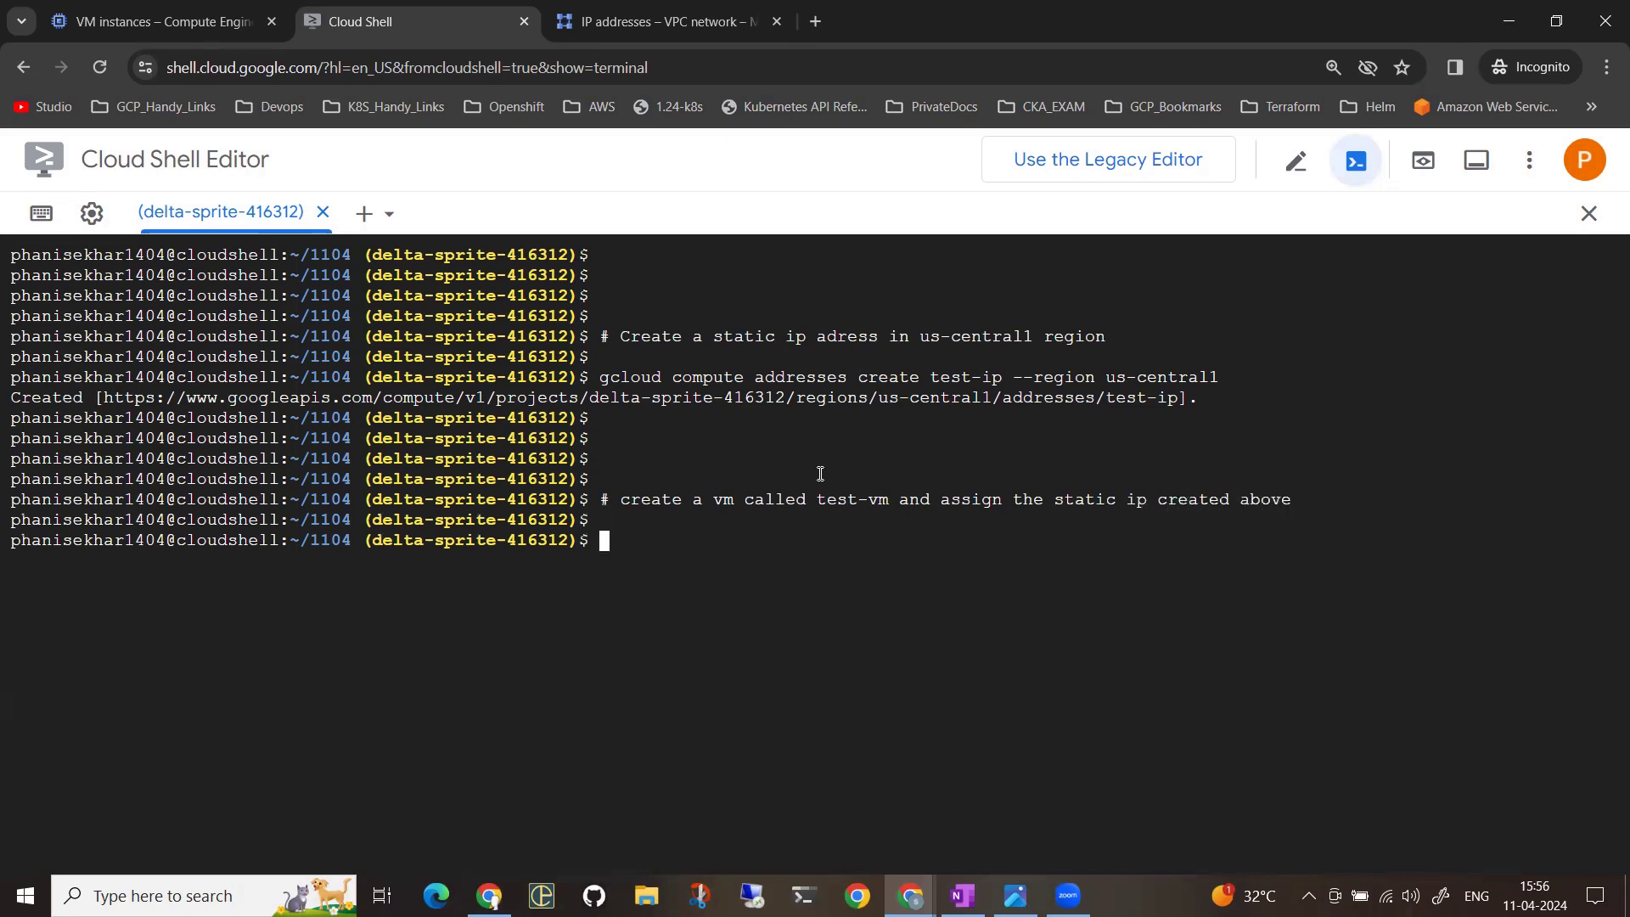
# Create a VM with the reserved address by running "gcloud compute instances create test-vm --zone us-central1-a --address=test-ip"
pyautogui.write('gcloud comp')
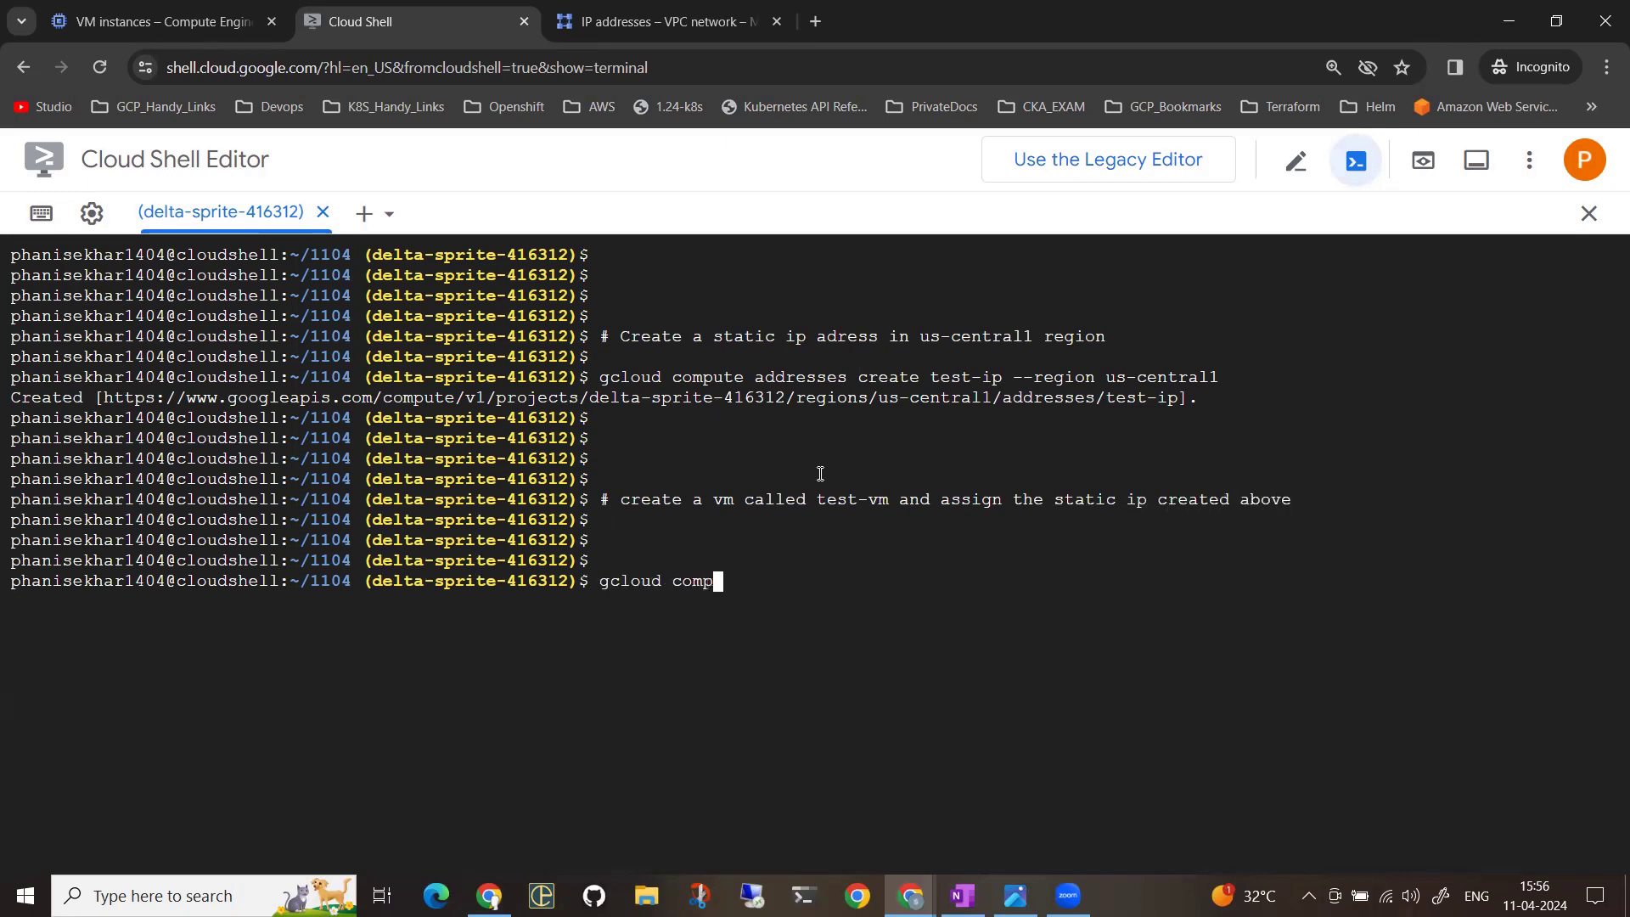
pyautogui.write('ute instances create test')
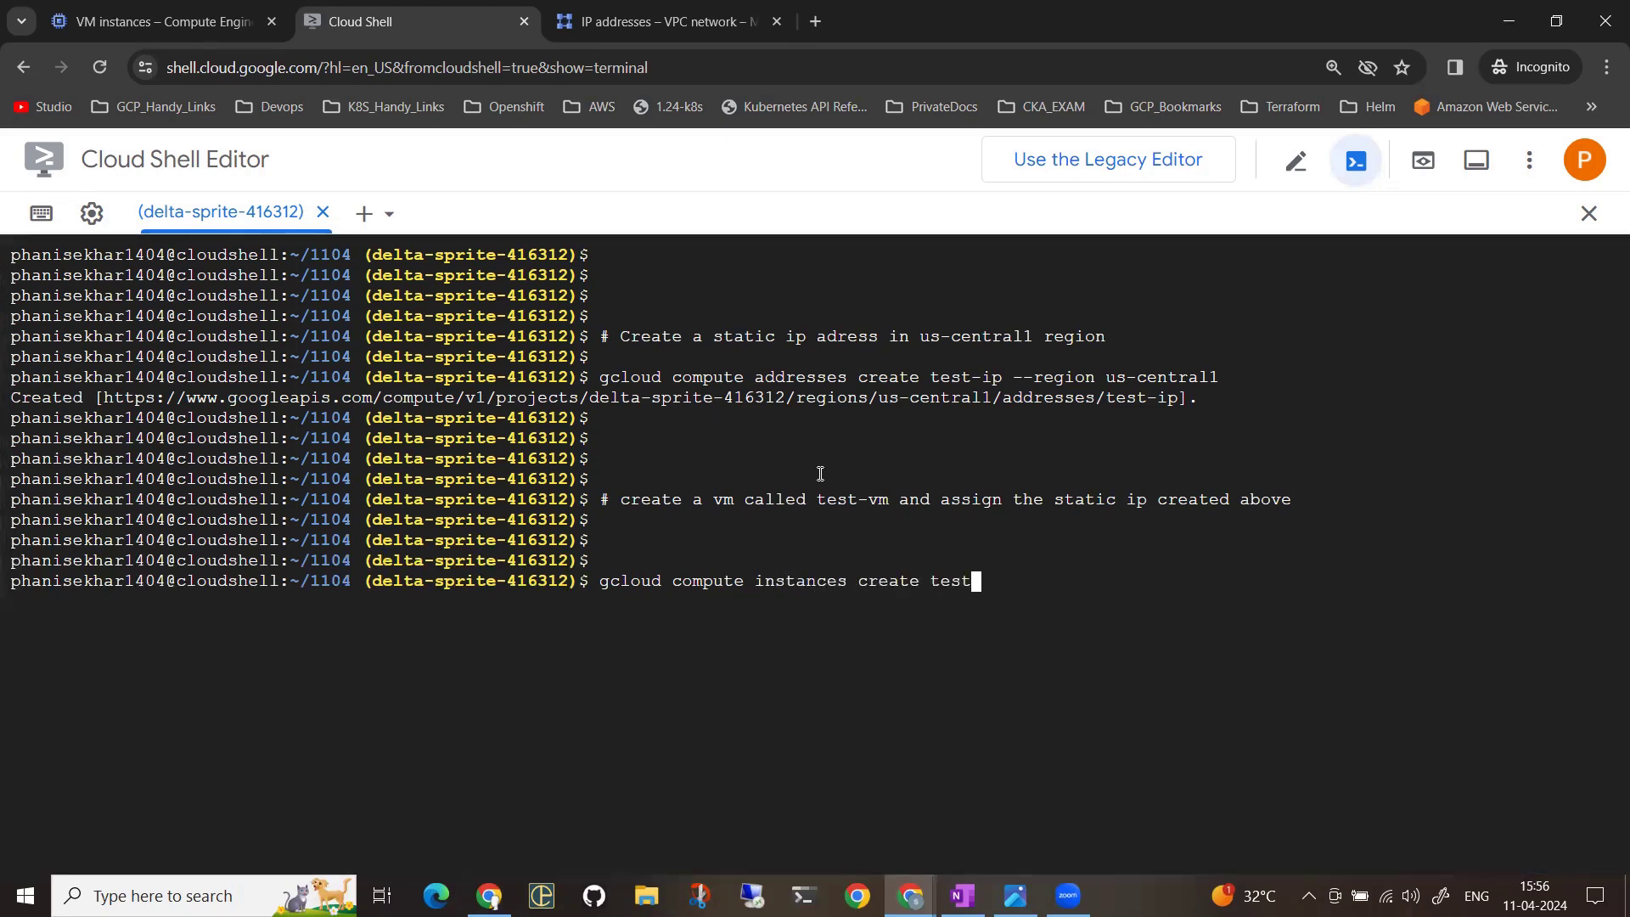
pyautogui.write('-vm --zone us-centra')
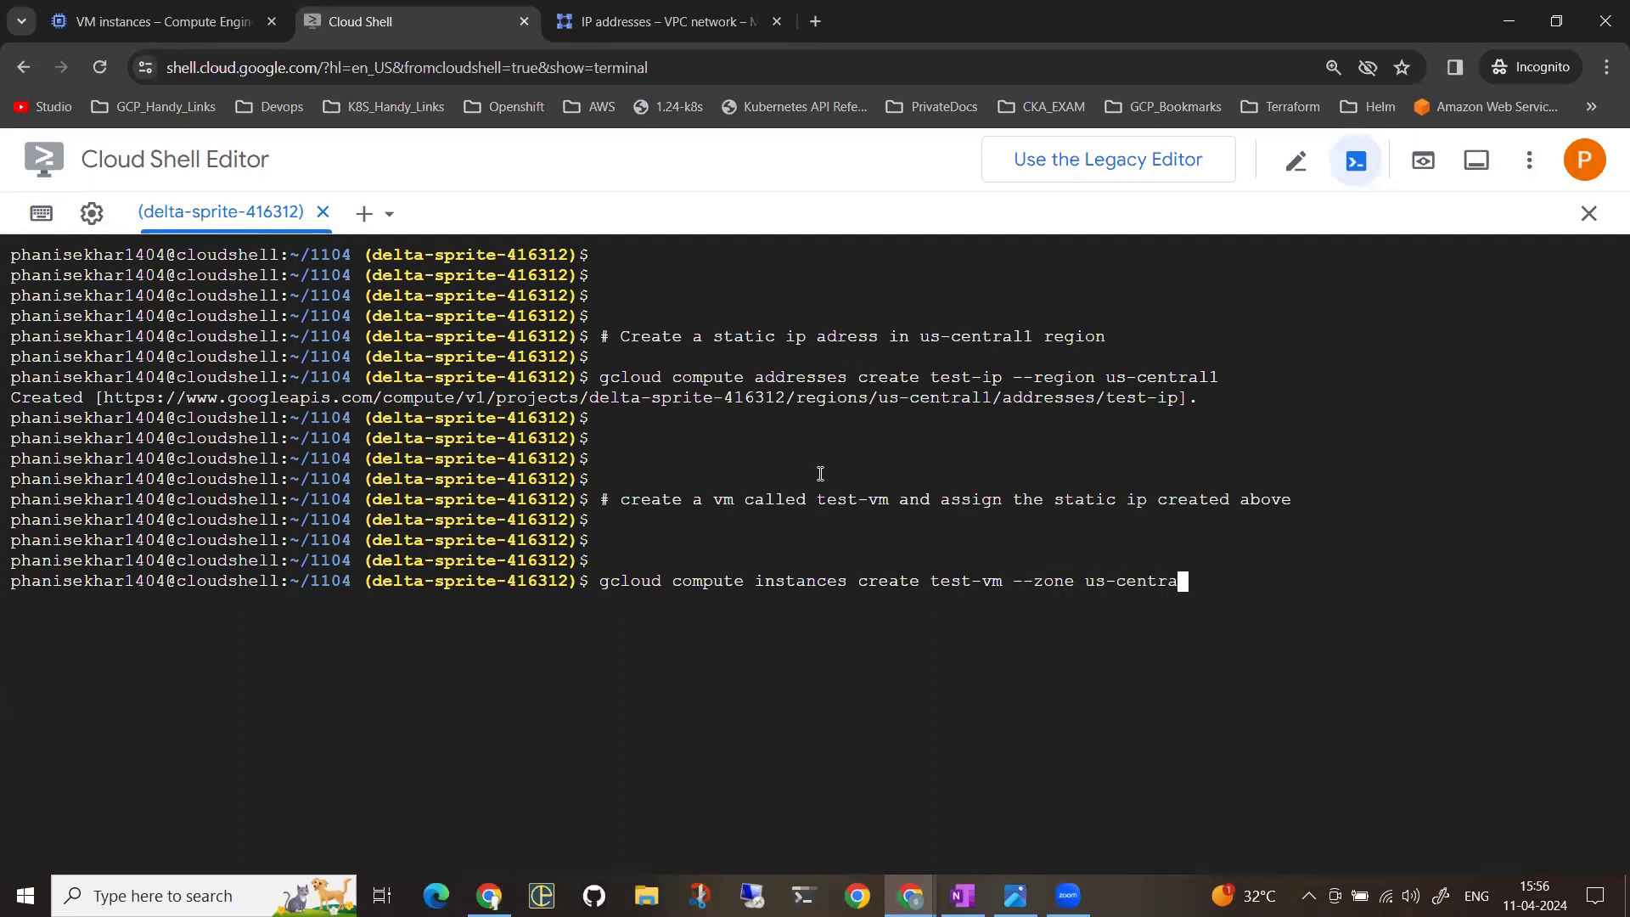
pyautogui.write('l1-a --address==')
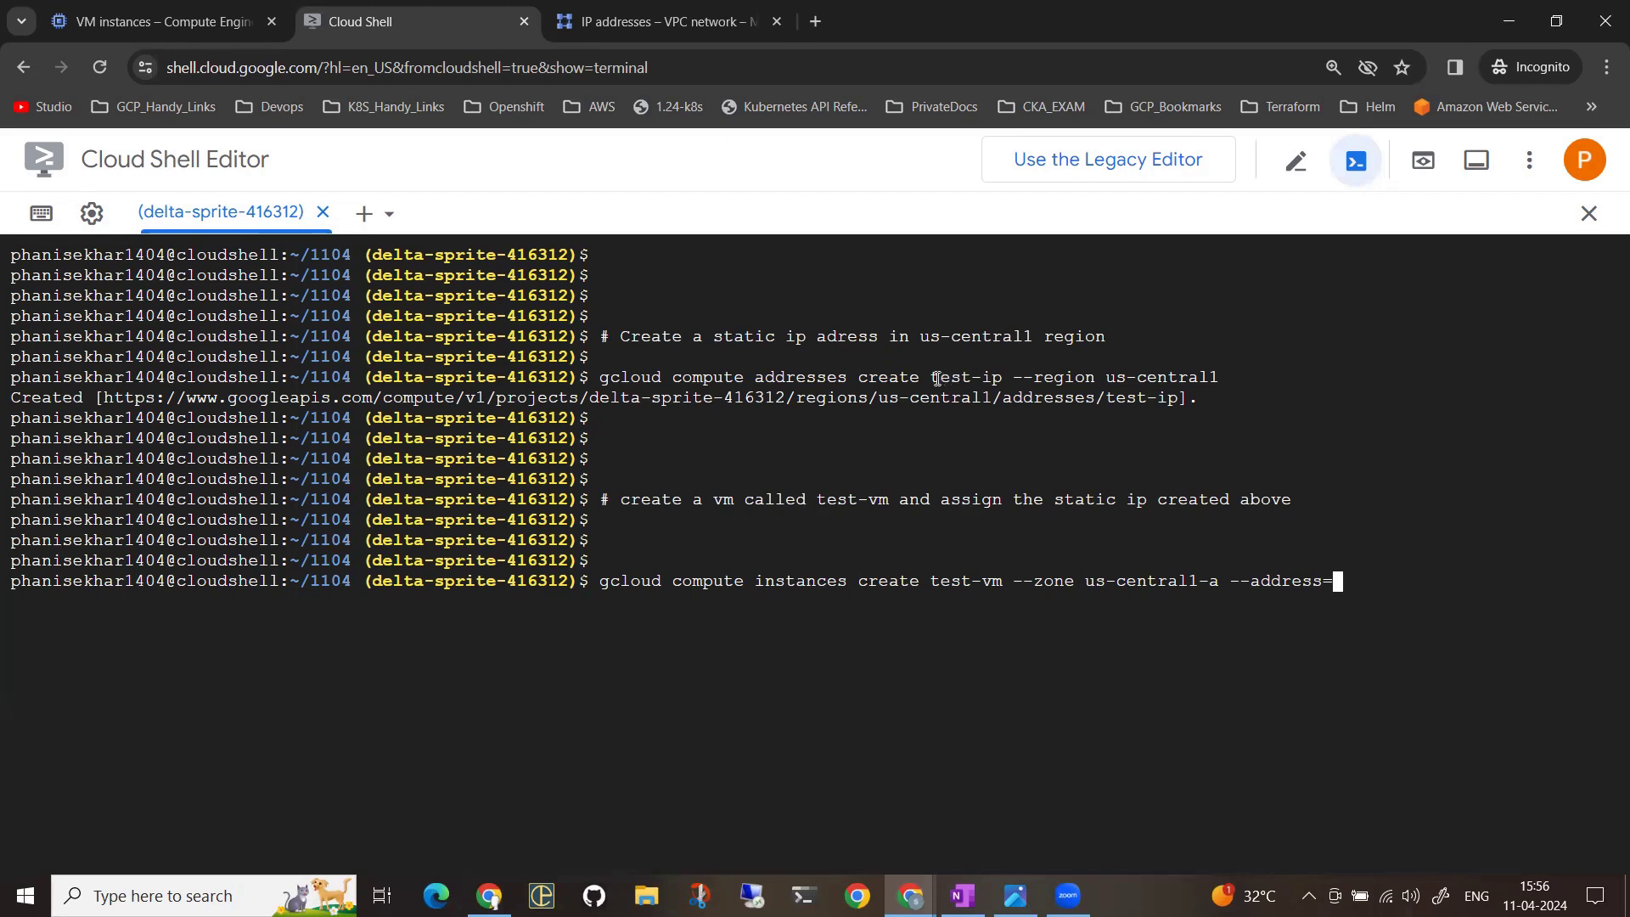
pyautogui.moveTo(936, 379); pyautogui.dragTo(1006, 379)
pyautogui.hotkey('ctrl', 'c')
pyautogui.click(1001, 641)
pyautogui.hotkey('ctrl', 'v')
pyautogui.press('Return')
# Refresh the VM instances list in Compute Engine to check for test-vm
pyautogui.click(170, 22)
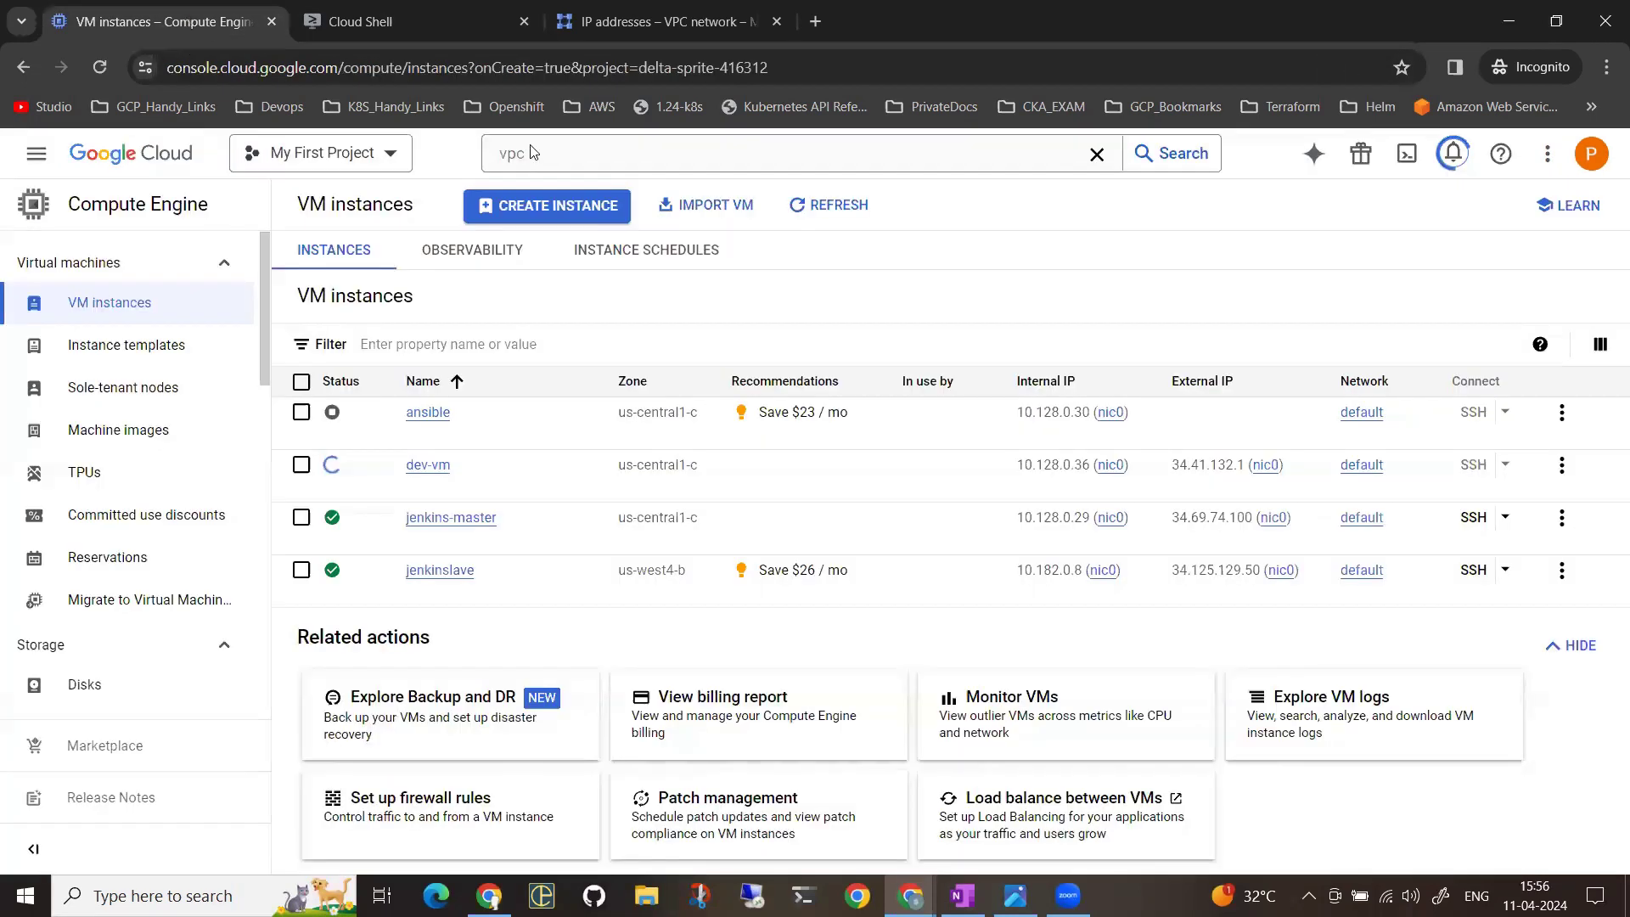
pyautogui.click(822, 208)
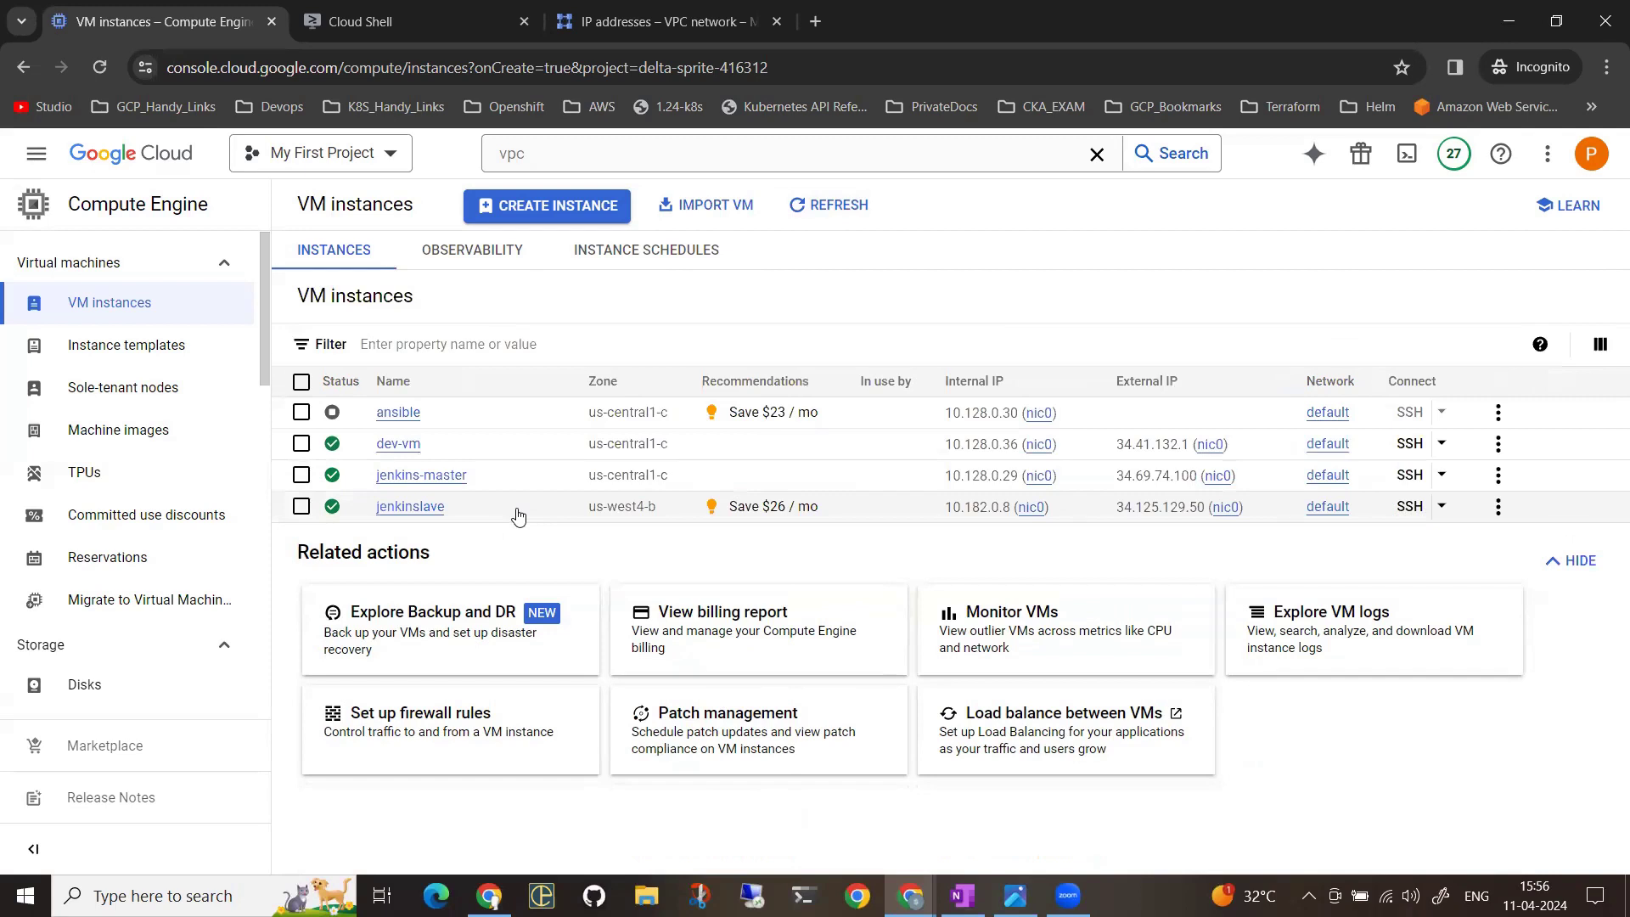
# Check the test-vm creation command in Cloud Shell and refresh the VM instances list again to inspect test-vm's external IP
pyautogui.click(666, 24)
pyautogui.click(408, 10)
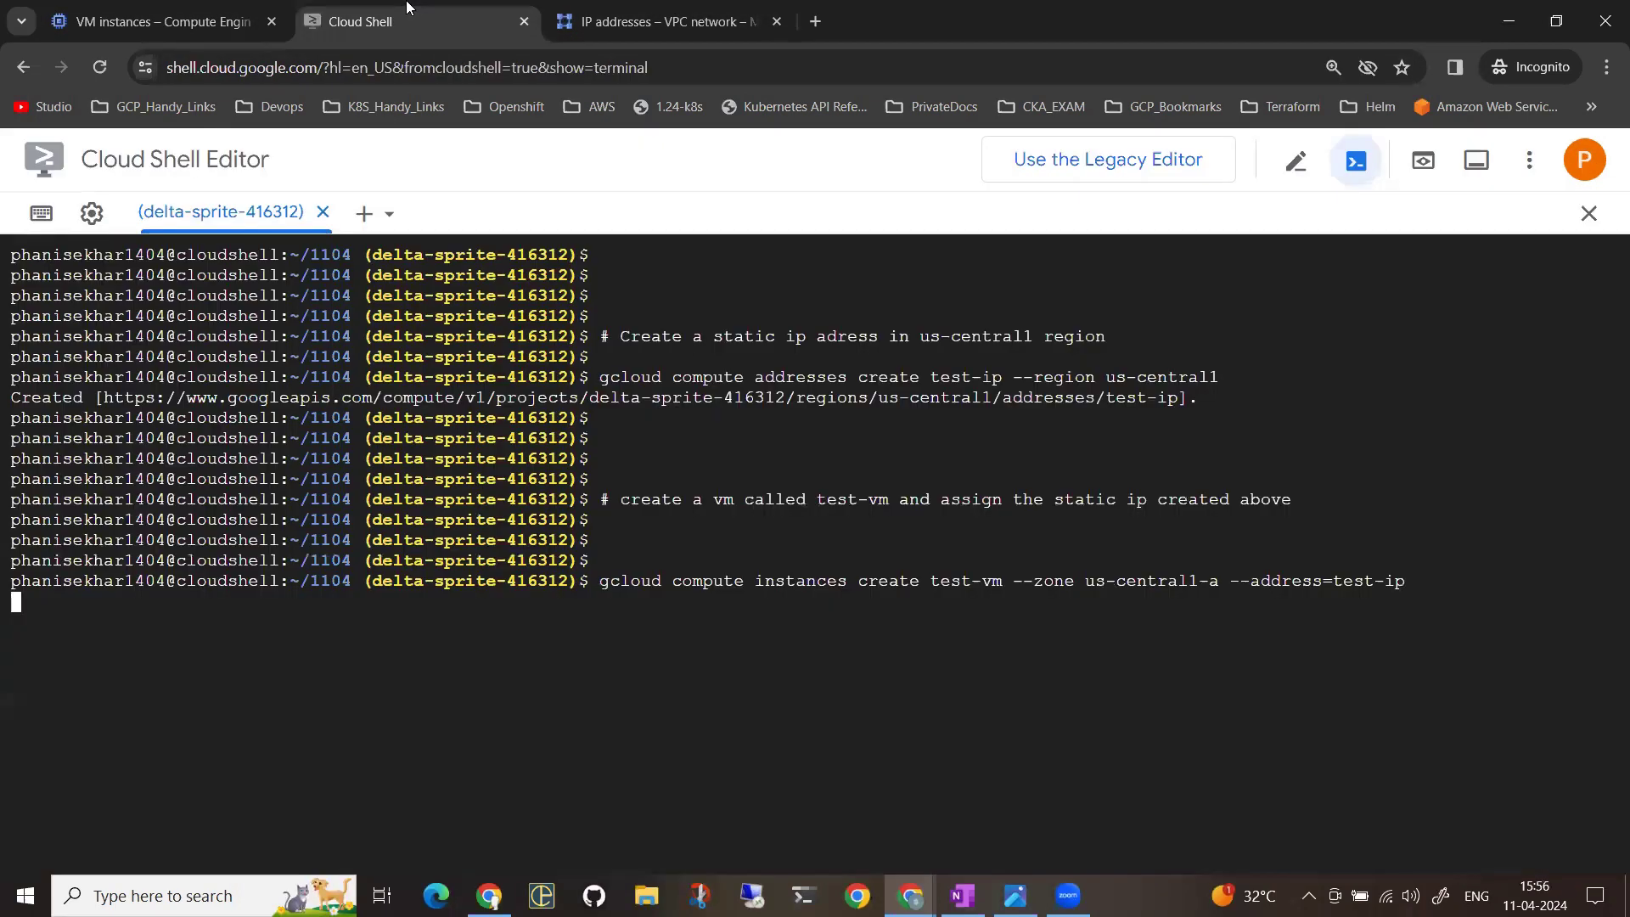
pyautogui.click(264, 34)
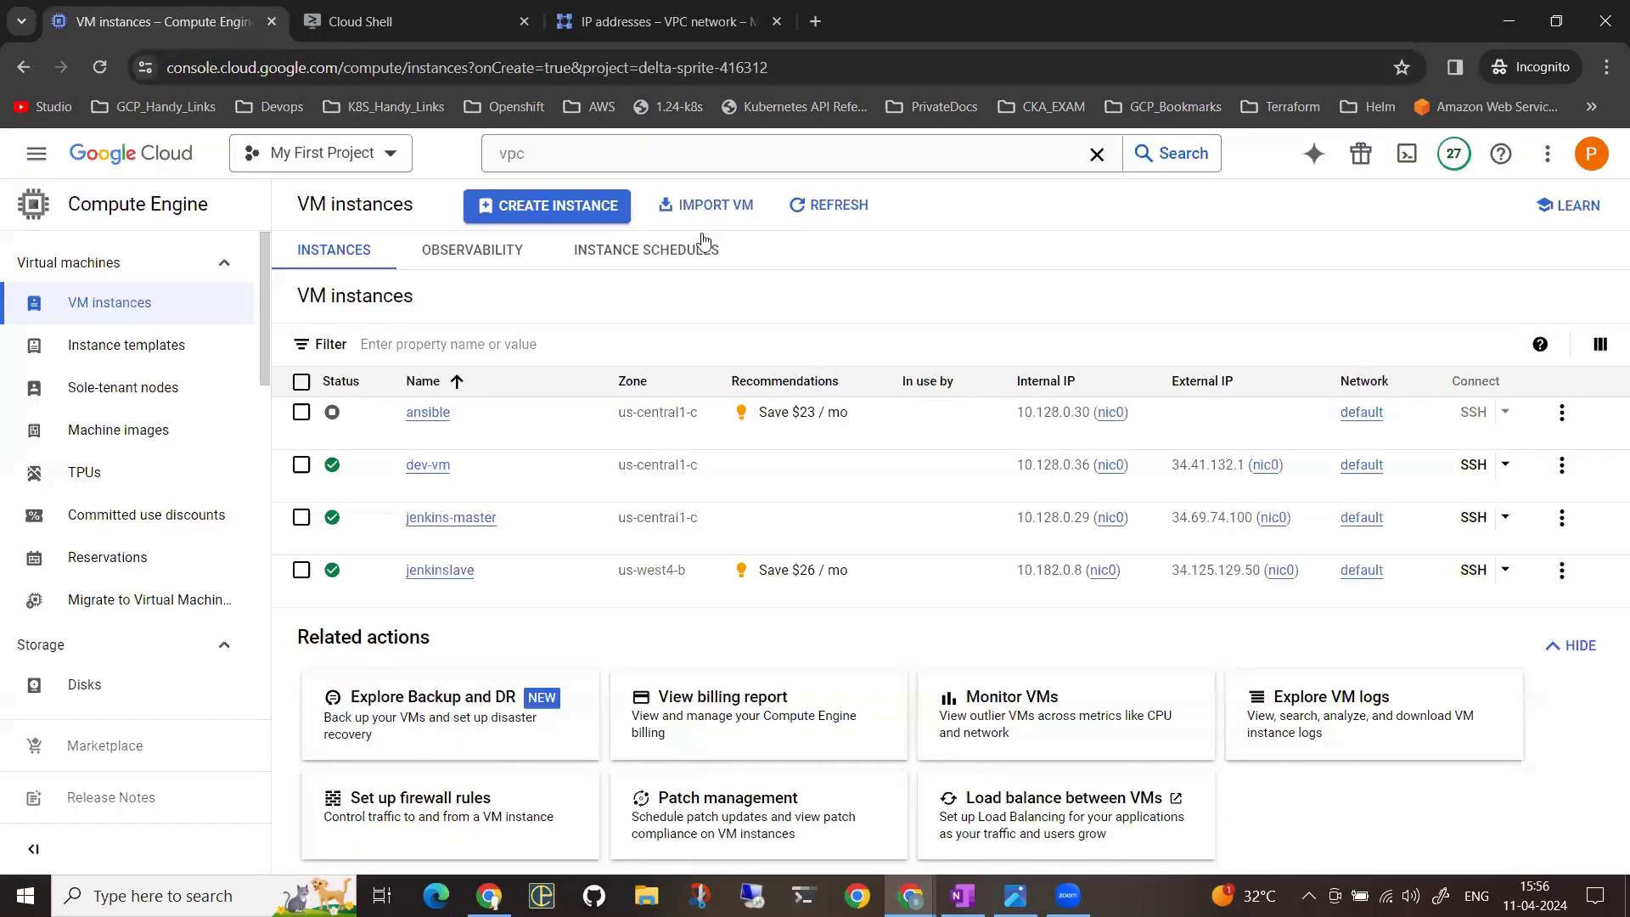
pyautogui.click(807, 212)
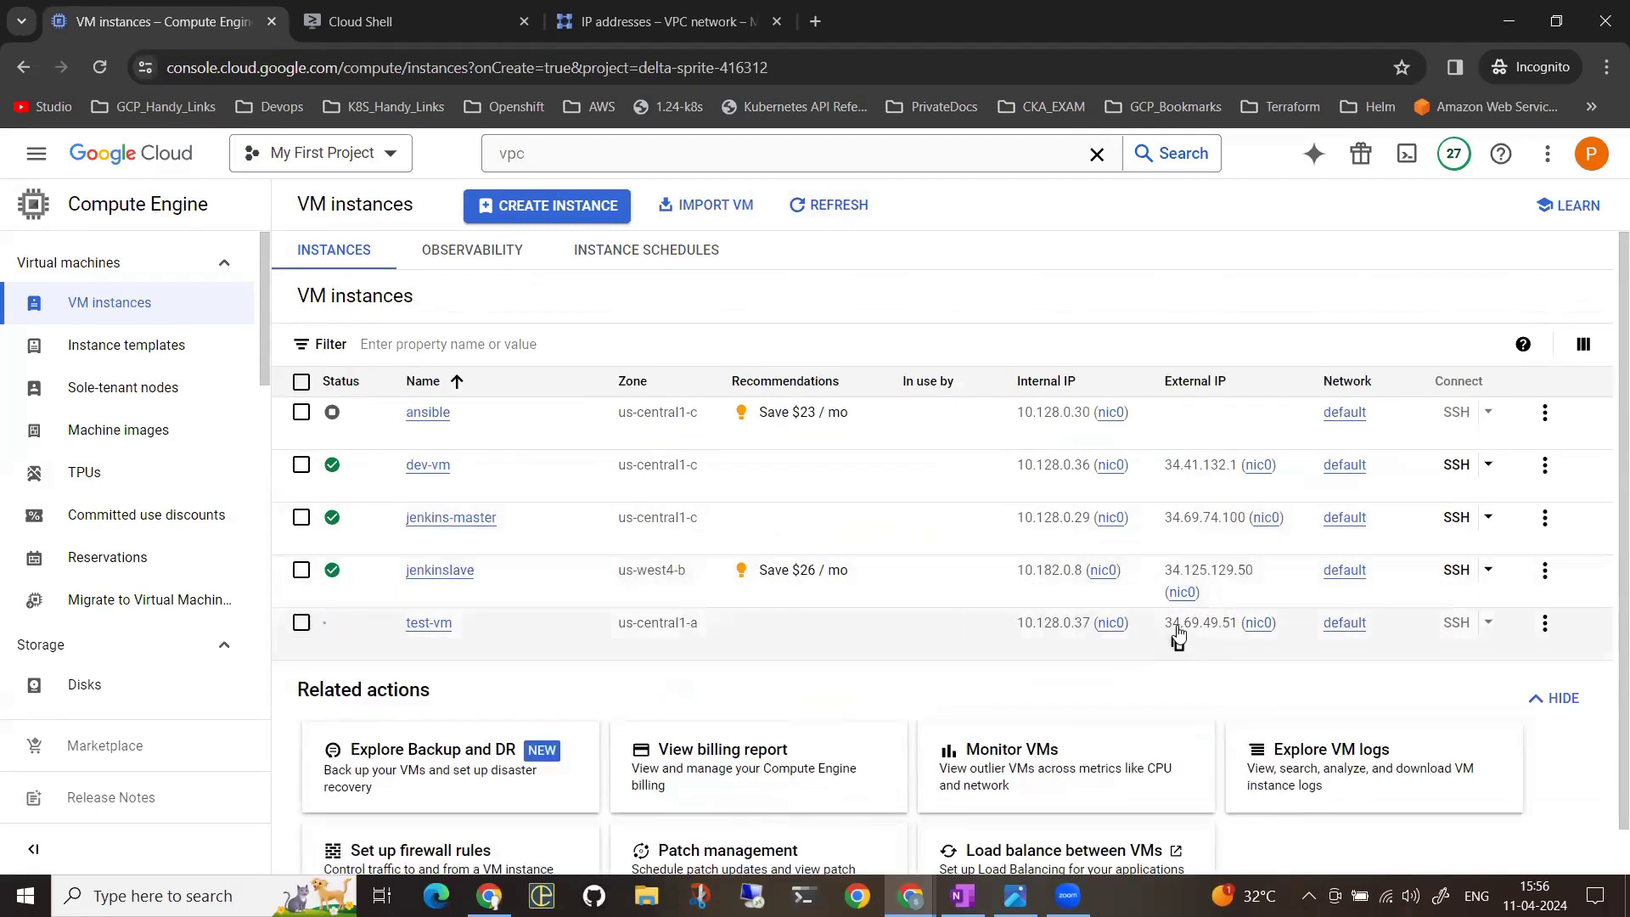
# Refresh the VPC network's IP addresses list and check which VM instance is using test-ip
pyautogui.click(662, 21)
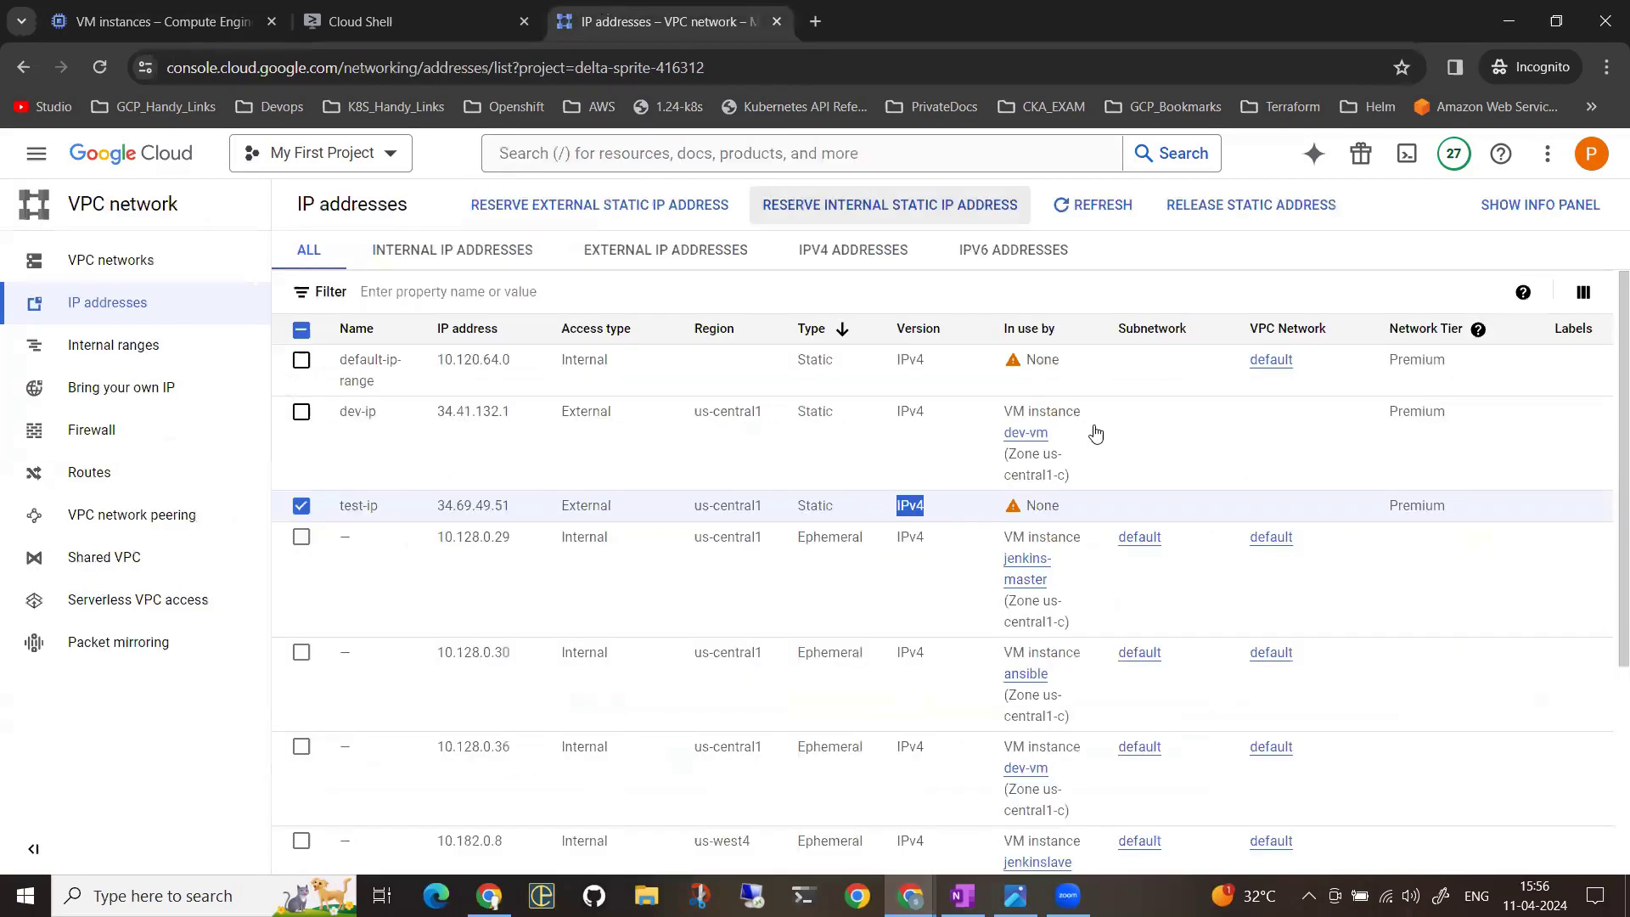
pyautogui.click(1093, 204)
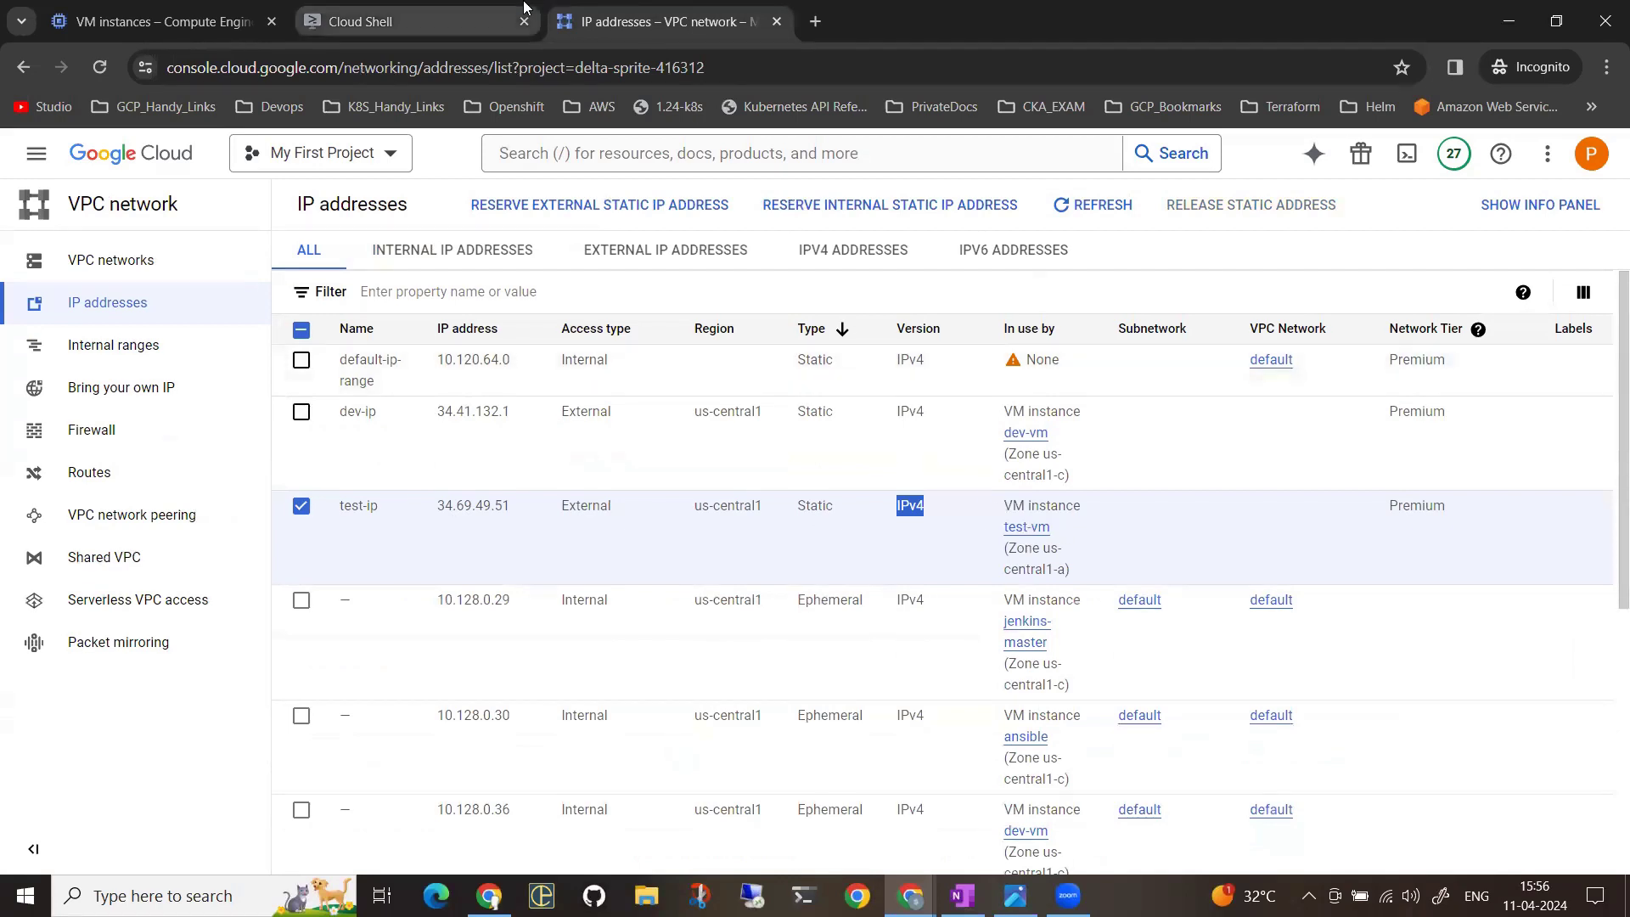
pyautogui.moveTo(524, 8)
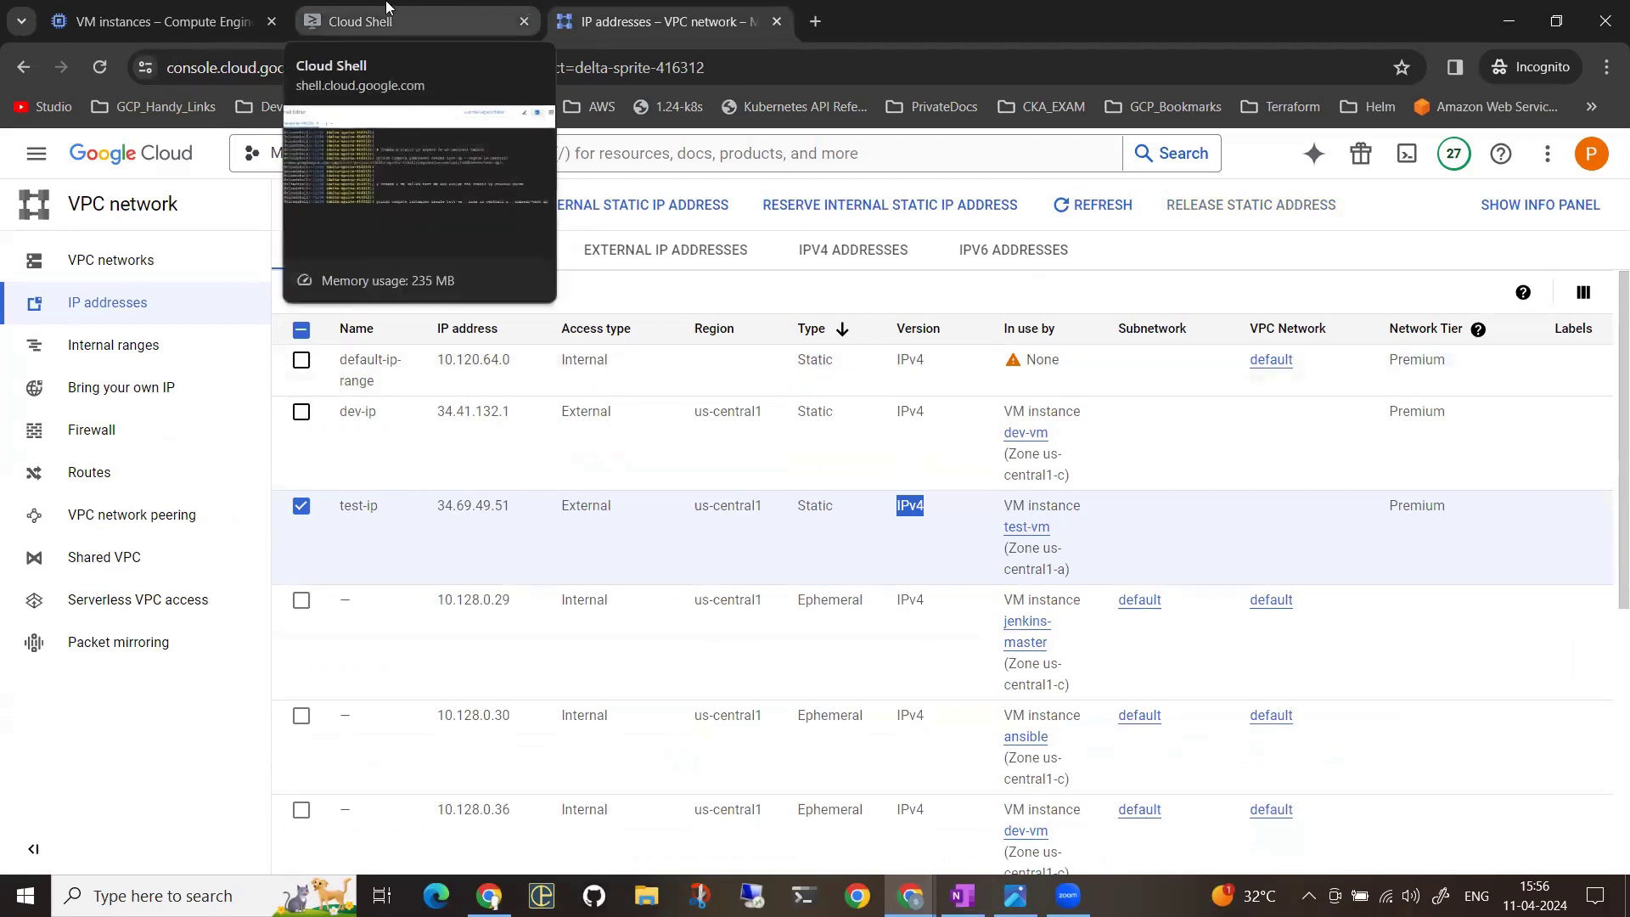
# Start creating a new VM instance and open its default network interface for editing in the advanced networking options
pyautogui.click(252, 8)
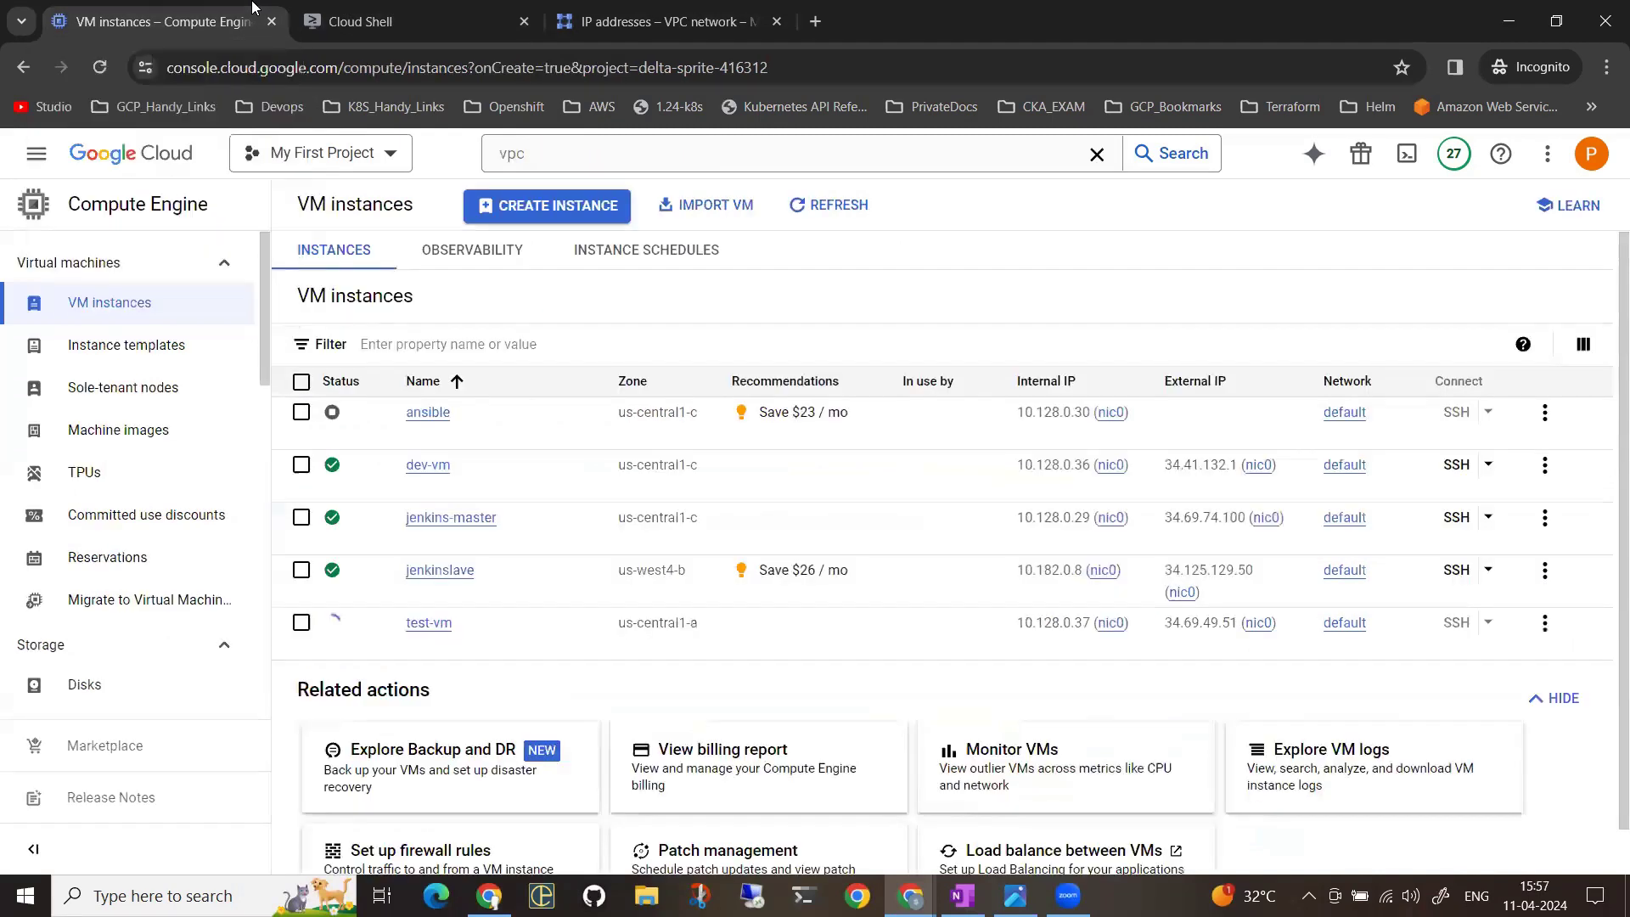
pyautogui.click(546, 207)
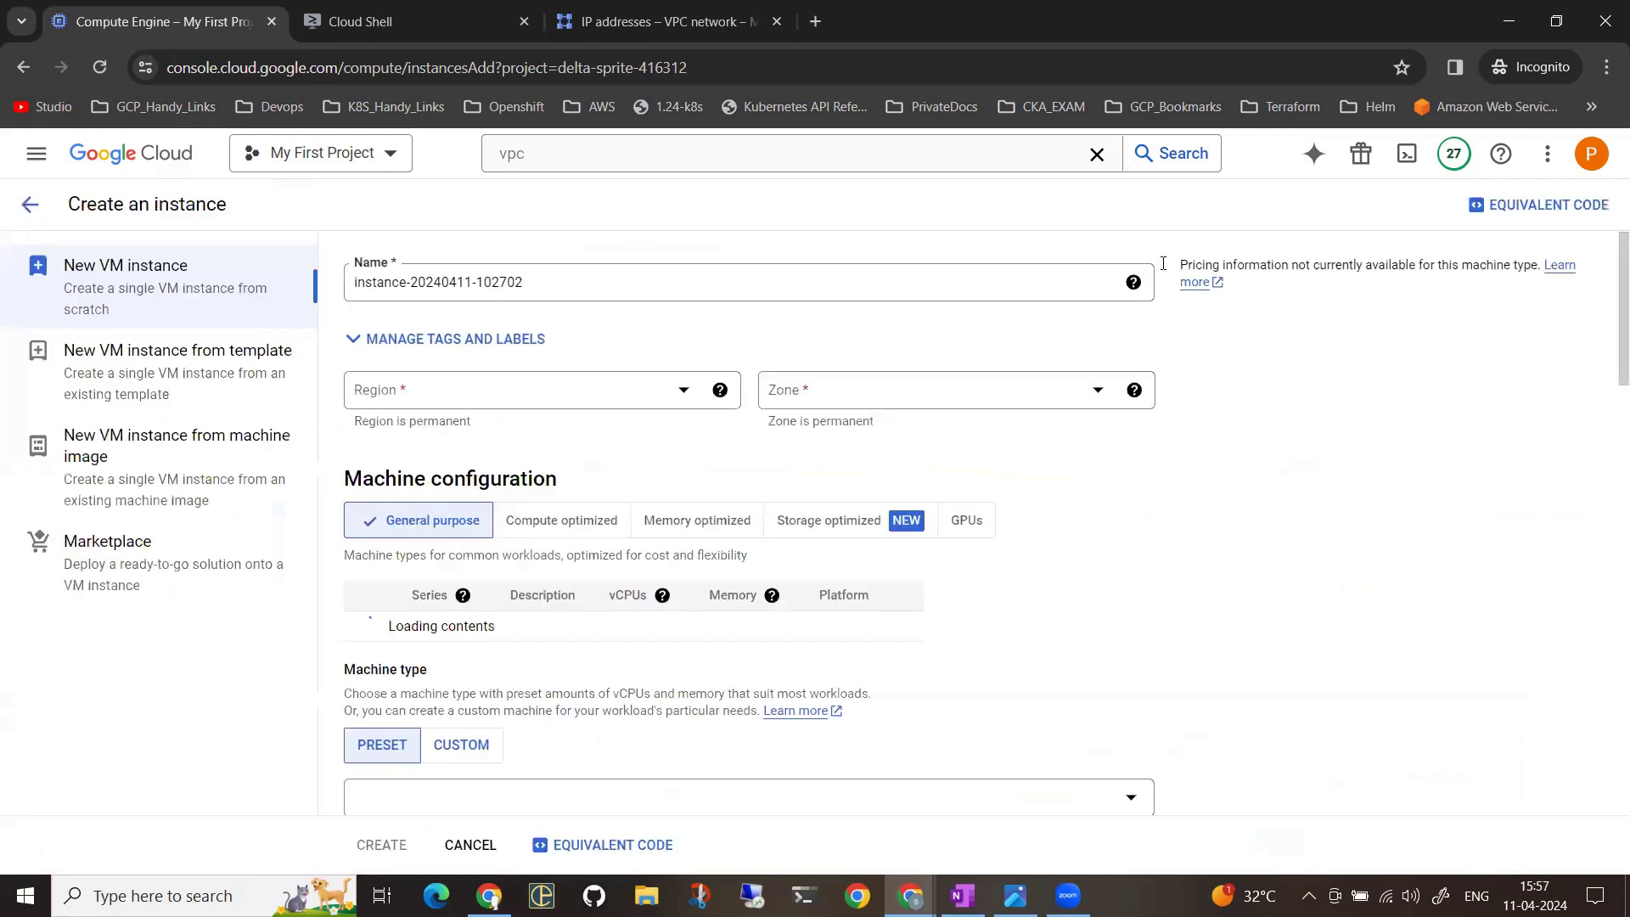
pyautogui.scroll(-7, 1575, 298)
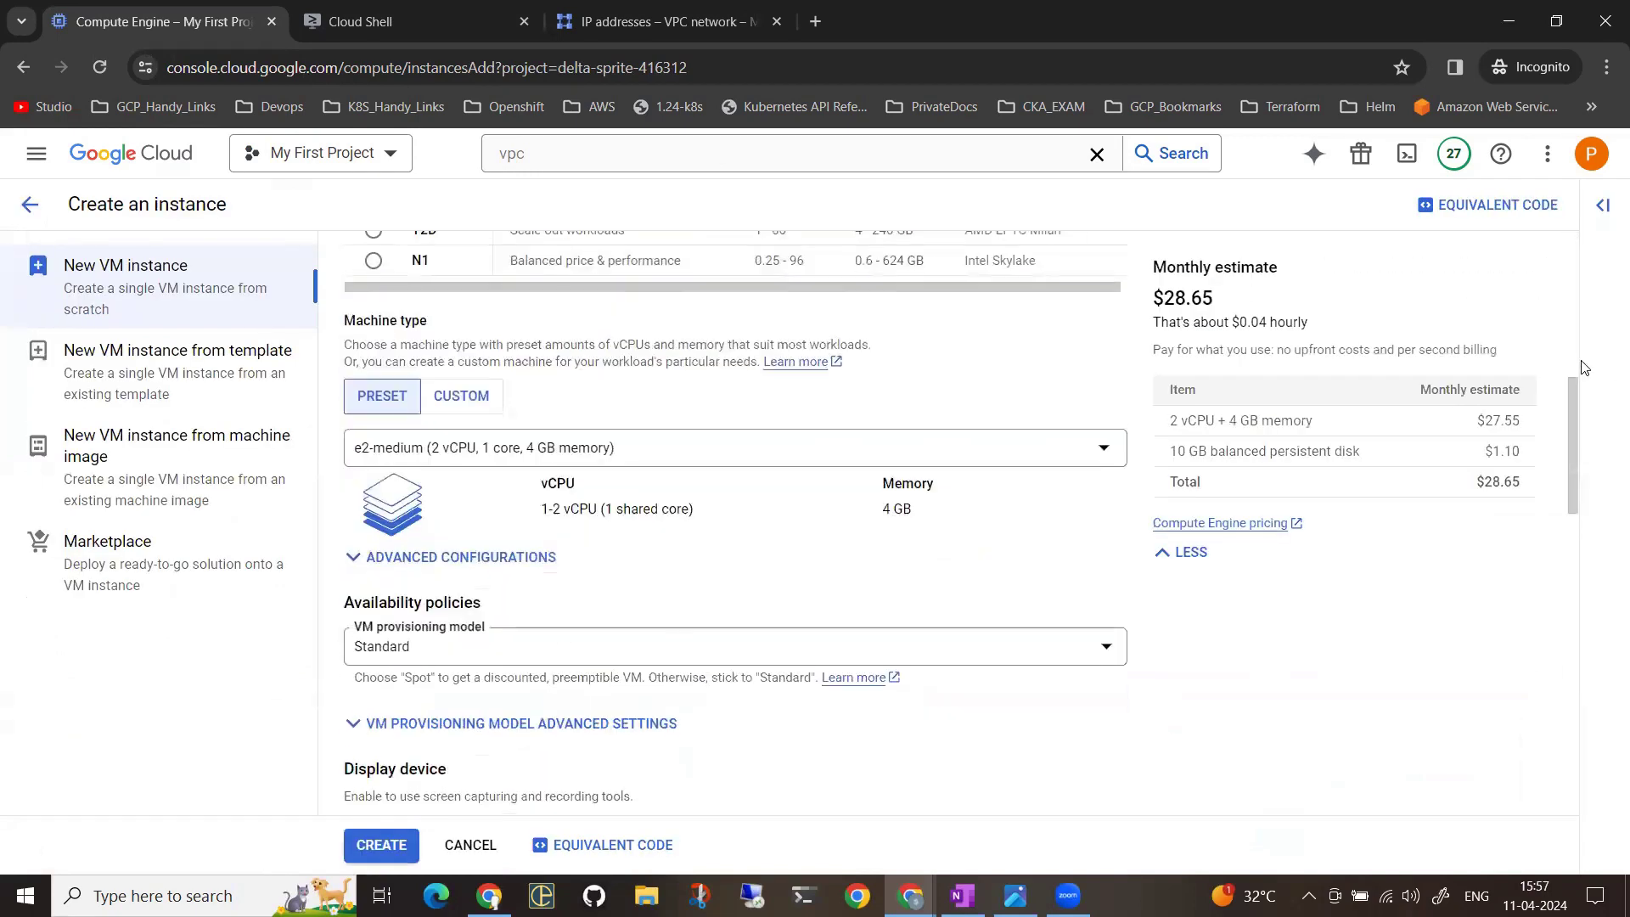
pyautogui.moveTo(1576, 413); pyautogui.dragTo(1574, 712)
pyautogui.scroll(-1, 870, 594)
pyautogui.click(875, 736)
pyautogui.scroll(-5, 873, 613)
pyautogui.click(701, 385)
pyautogui.scroll(-6, 705, 648)
pyautogui.click(859, 401)
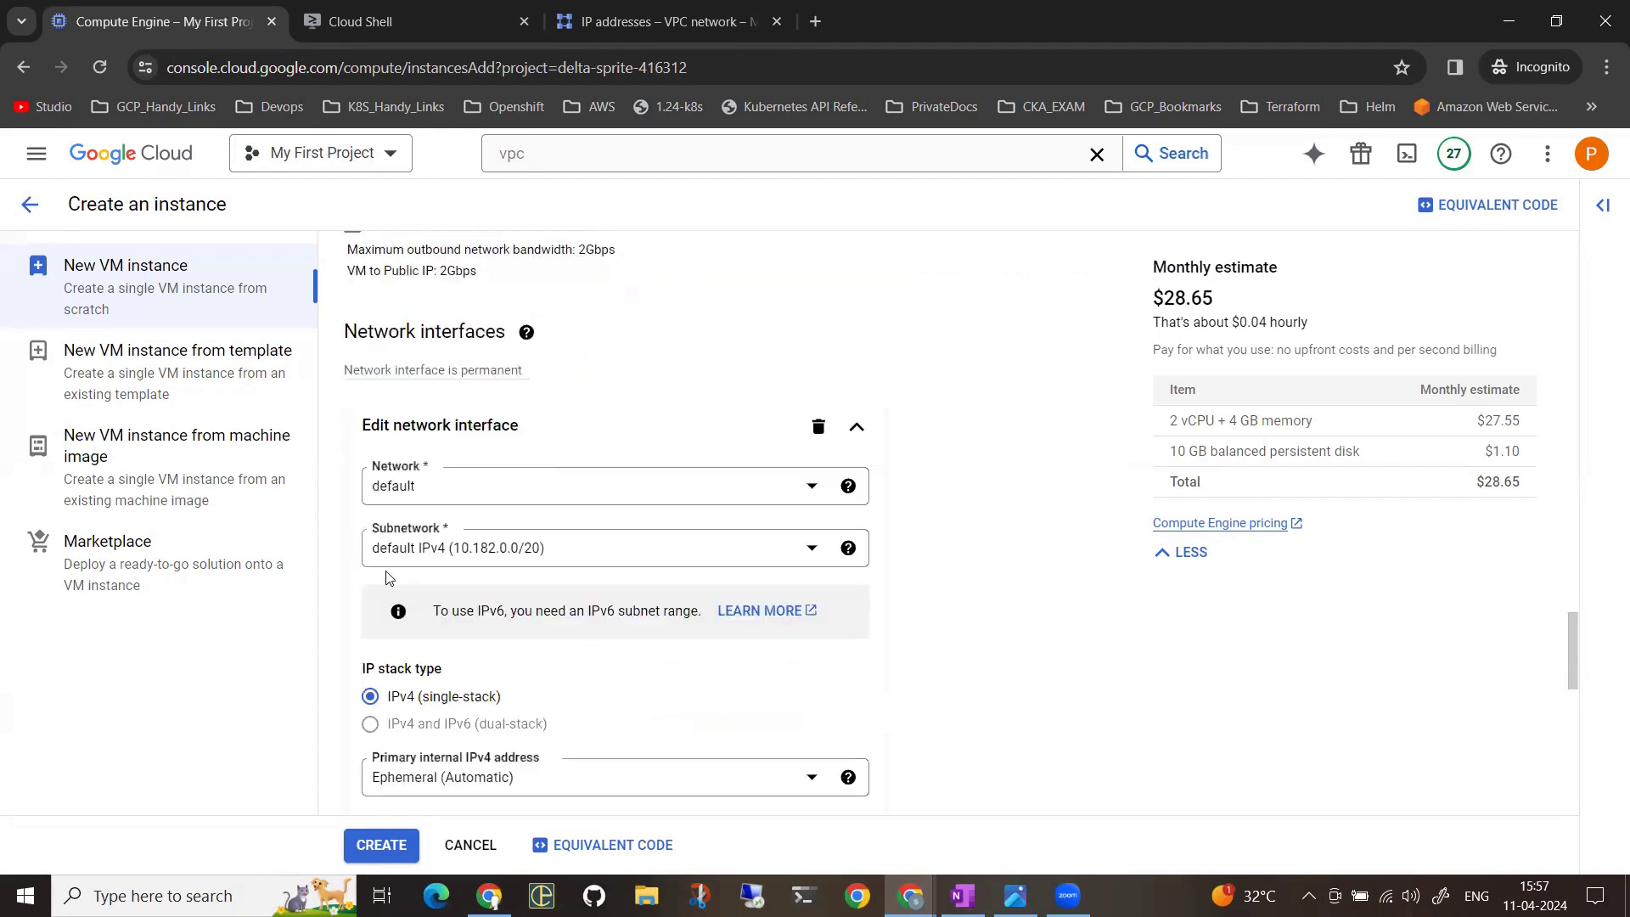
# Examine the external IPv4 address choices of the network interface, including reserving a static address, and leave it on Ephemeral
pyautogui.scroll(-8, 509, 586)
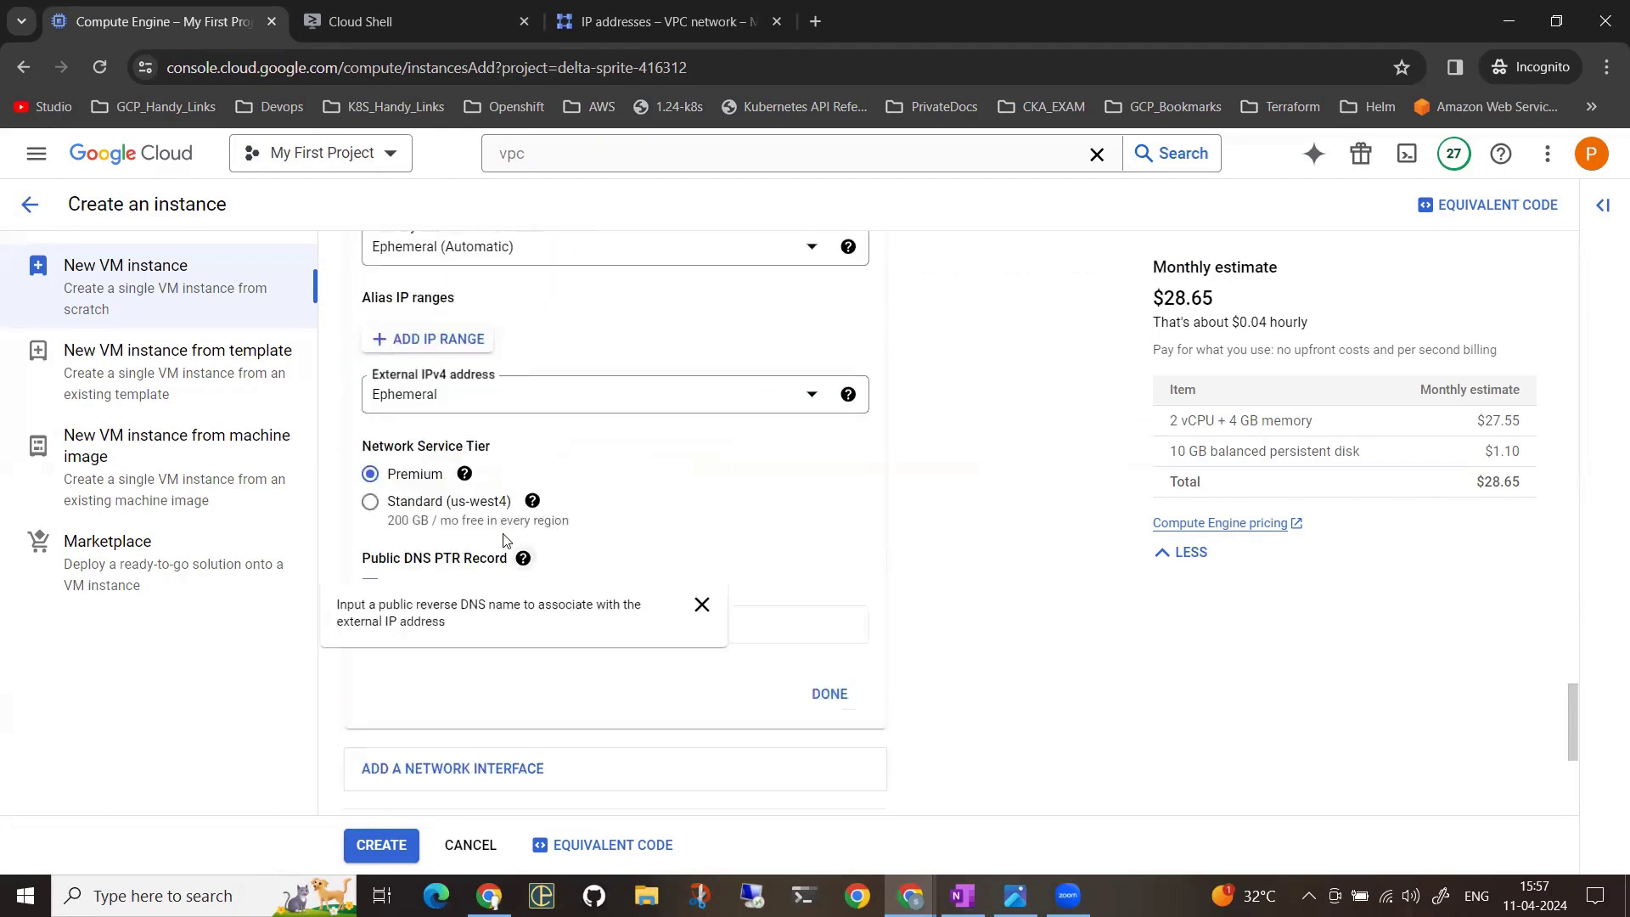
pyautogui.click(438, 400)
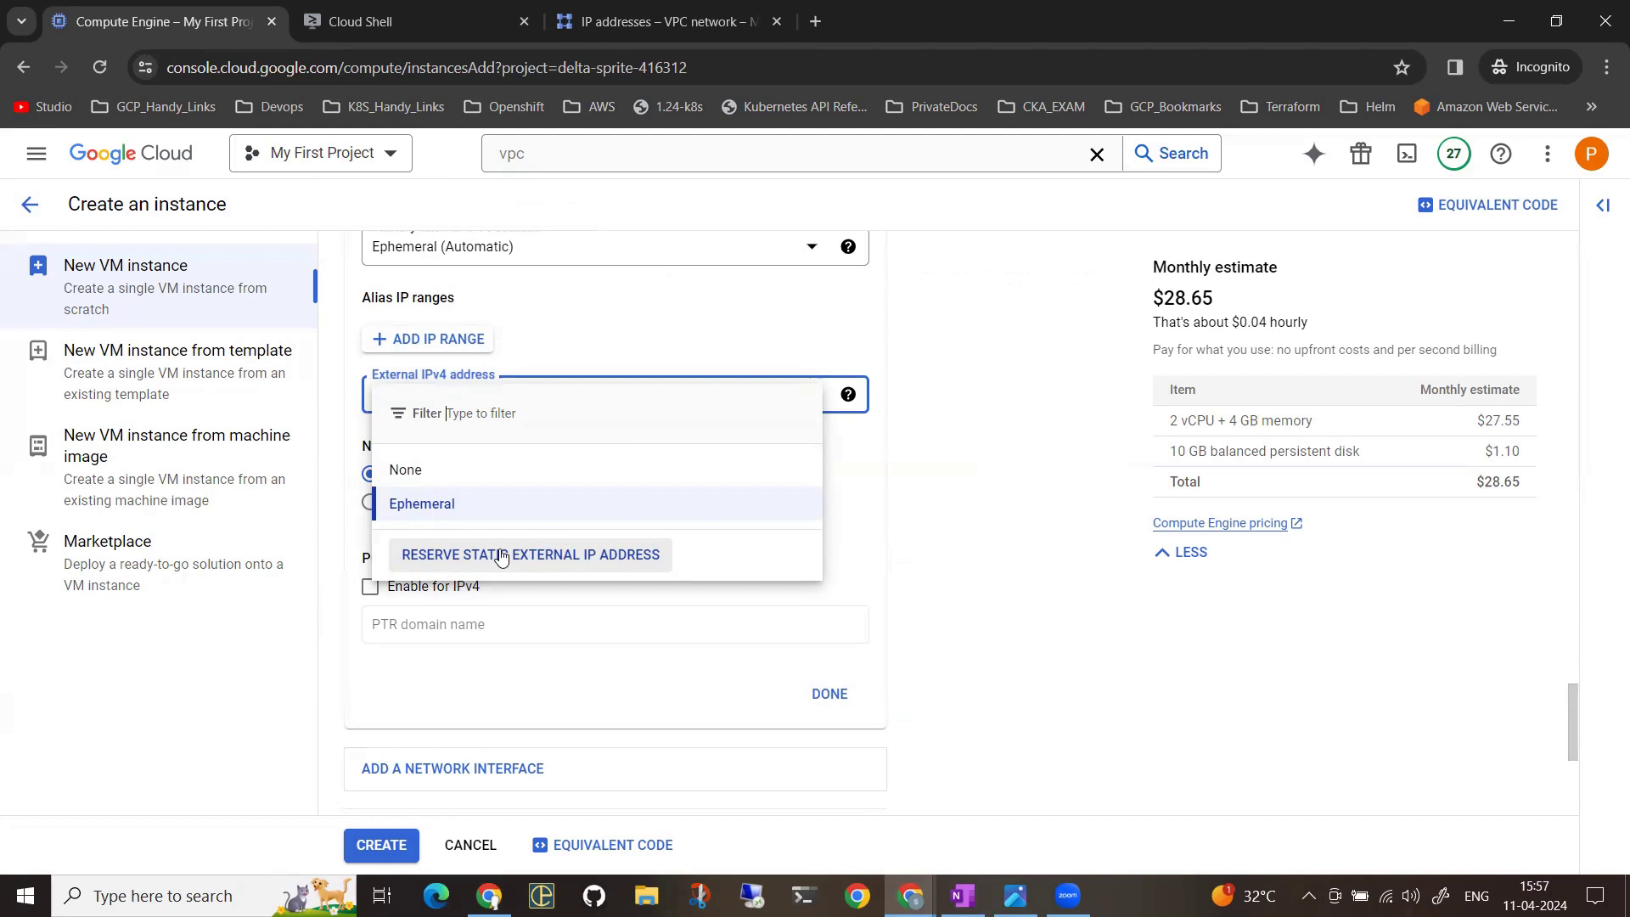
pyautogui.click(970, 425)
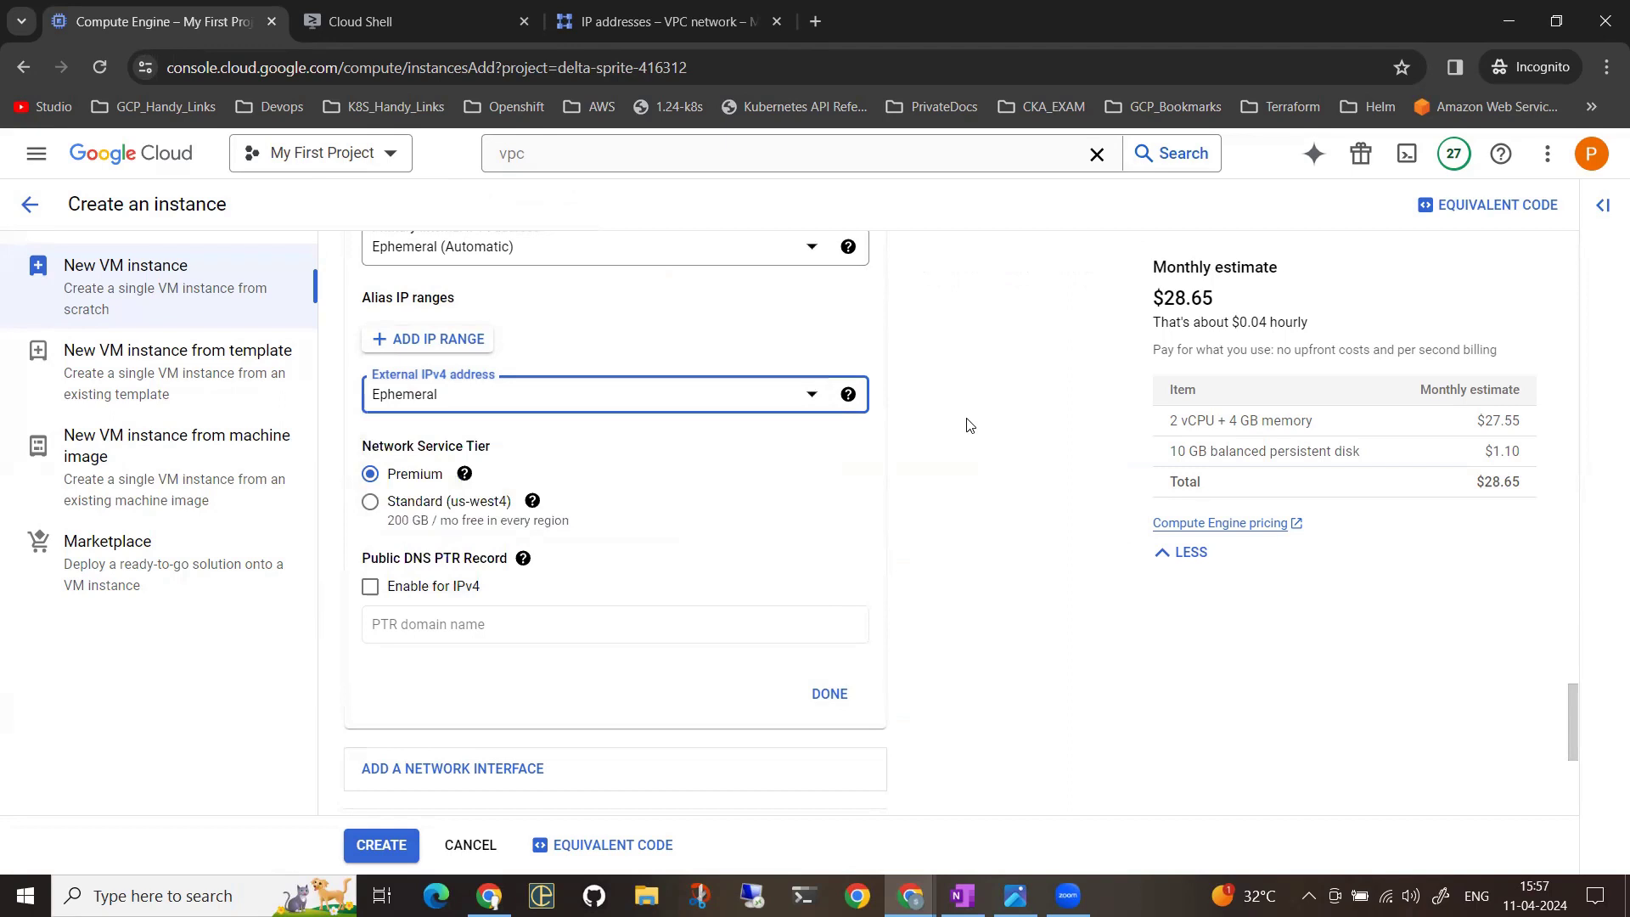